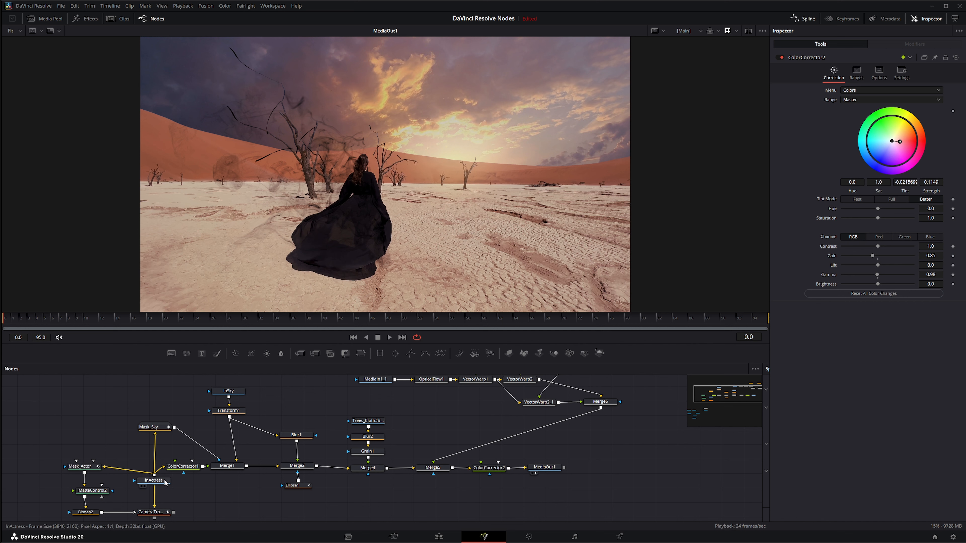
Step: Preview the InActress, Merge1 and Merge2 nodes in the viewer one after another
{"action": "left_click", "coordinate": [143, 487]}
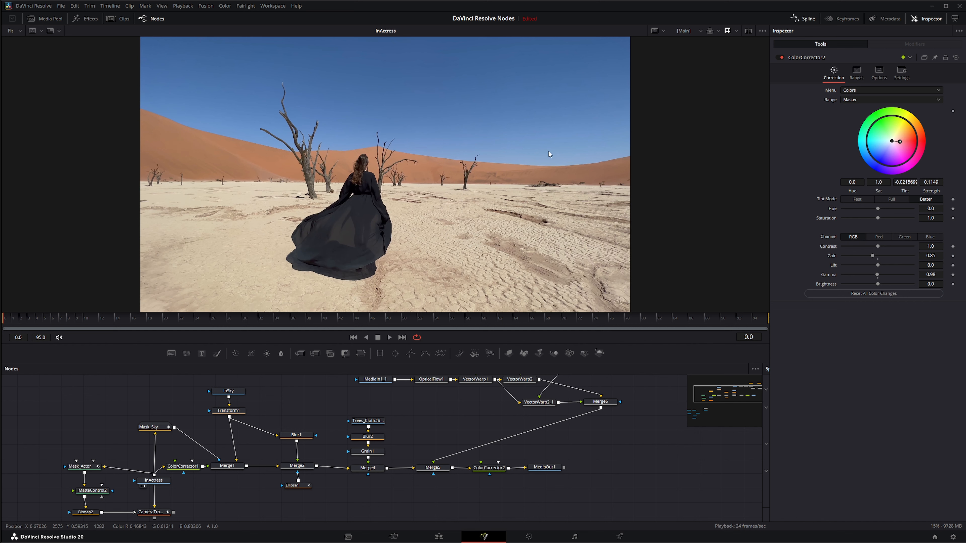
{"action": "left_click", "coordinate": [217, 472]}
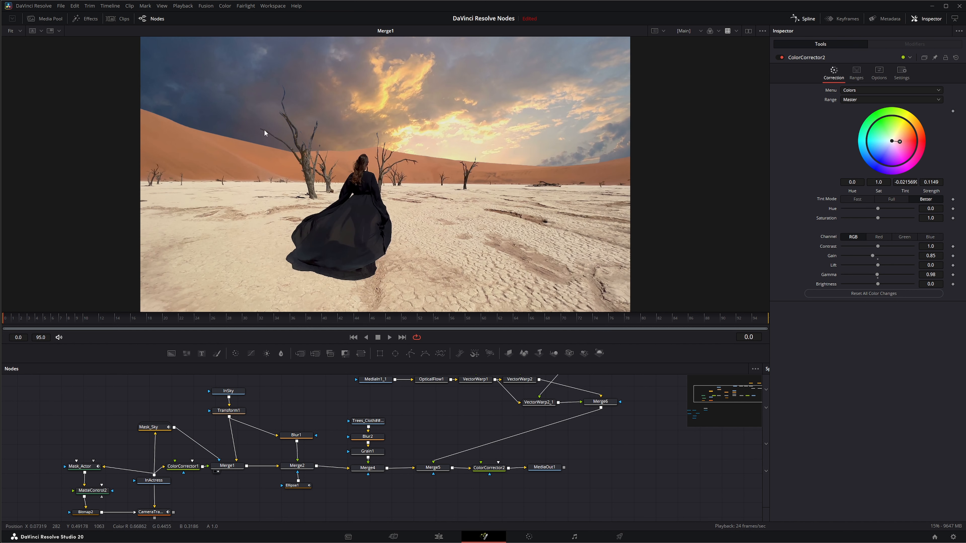
{"action": "left_click", "coordinate": [302, 467]}
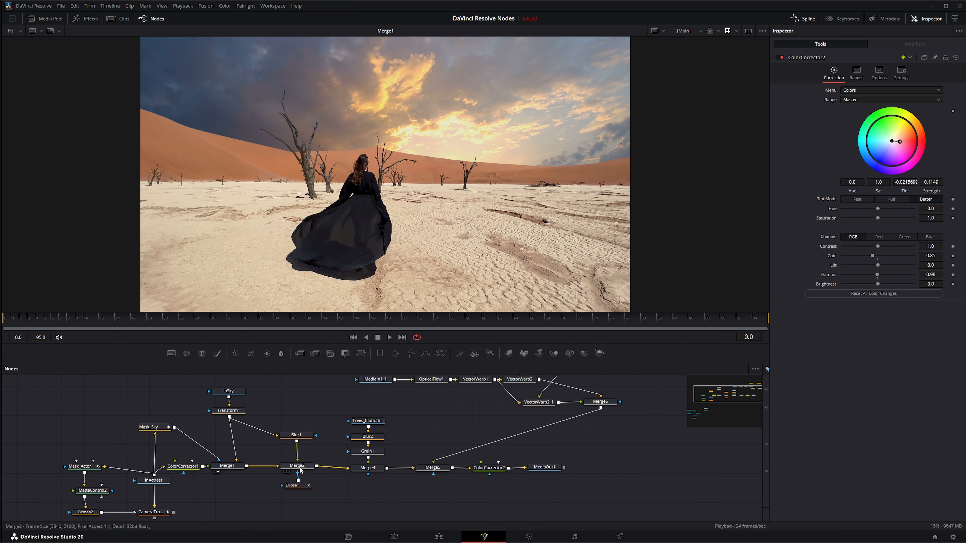
{"action": "key", "text": "1"}
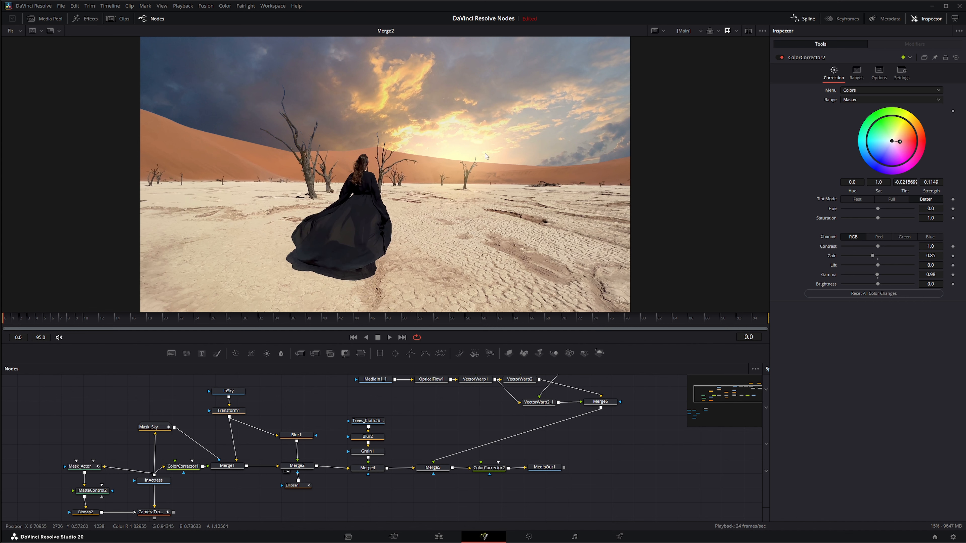
Step: Examine the CameraTracker1 tracking points, and view the Merge4 node's output and merge settings
{"action": "left_click", "coordinate": [156, 513]}
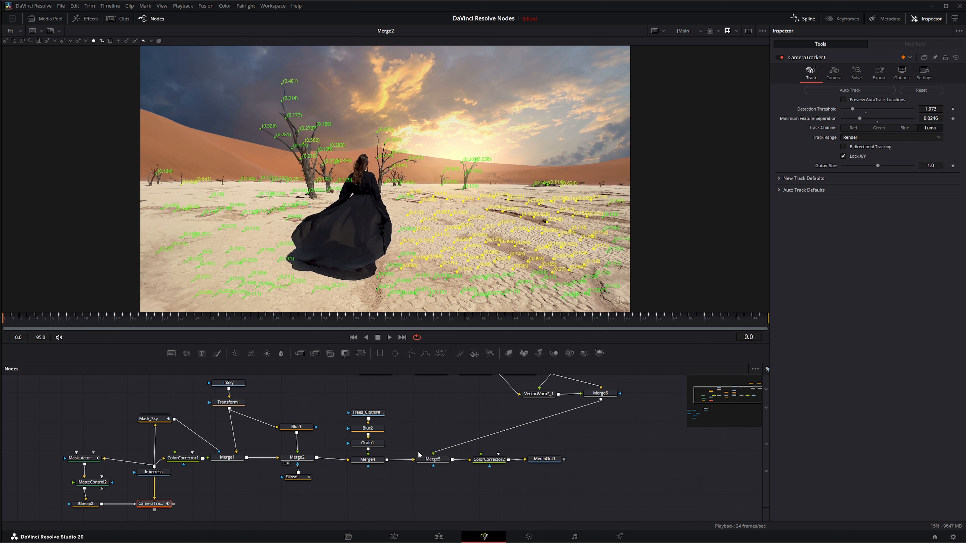
{"action": "left_click_drag", "start_coordinate": [369, 463], "coordinate": [362, 283]}
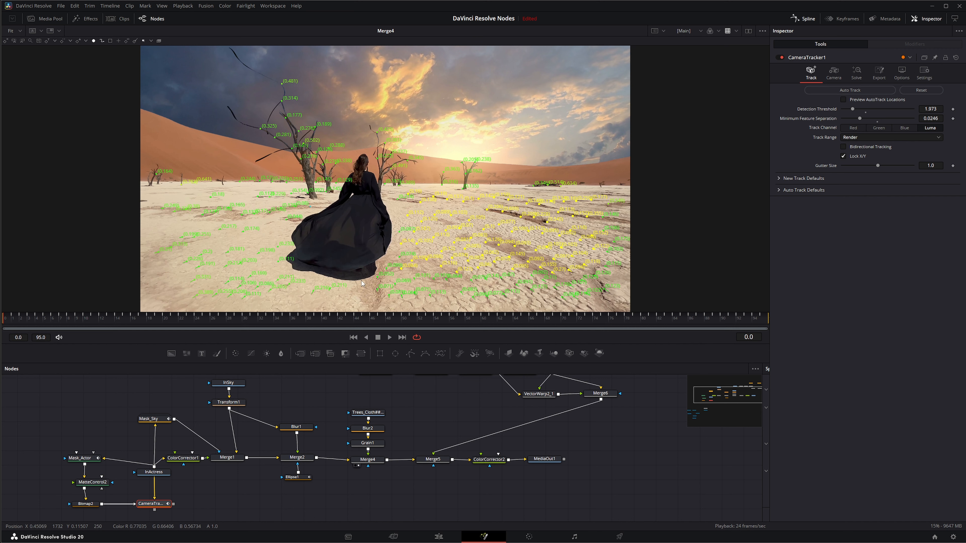
{"action": "left_click", "coordinate": [208, 503]}
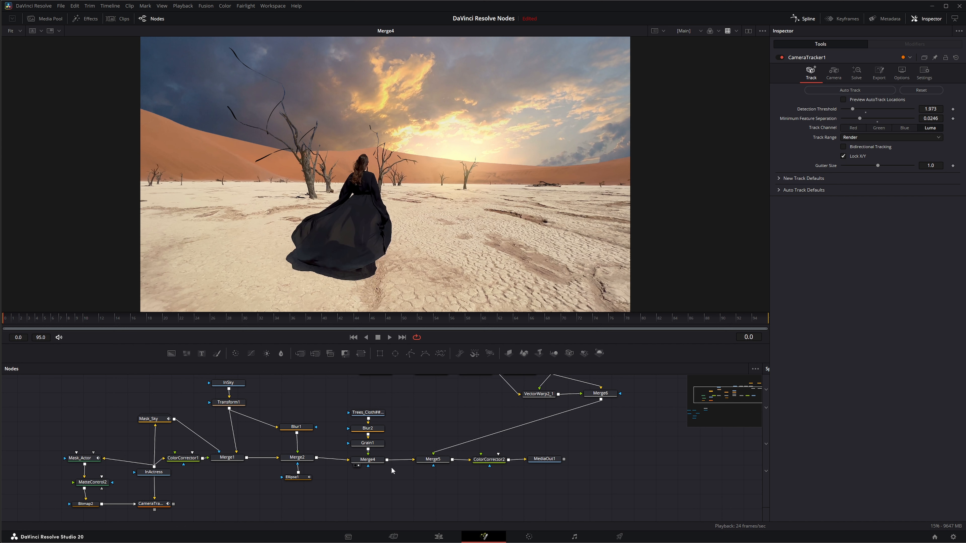
{"action": "left_click", "coordinate": [370, 461]}
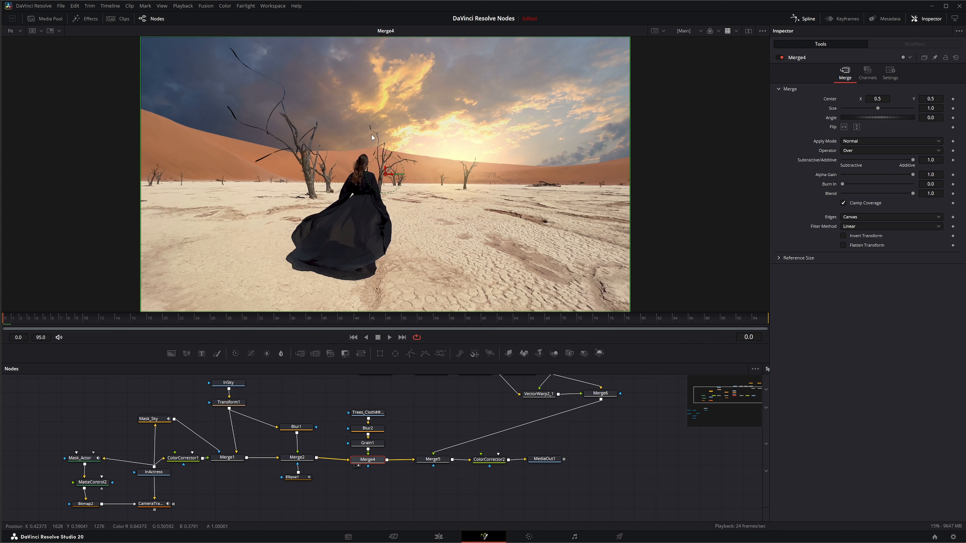
Step: View the Merge5 result, inspect the optical flow, vector warp and smoke branch, and view the final MediaOut1 output
{"action": "left_click_drag", "start_coordinate": [438, 418], "coordinate": [401, 461]}
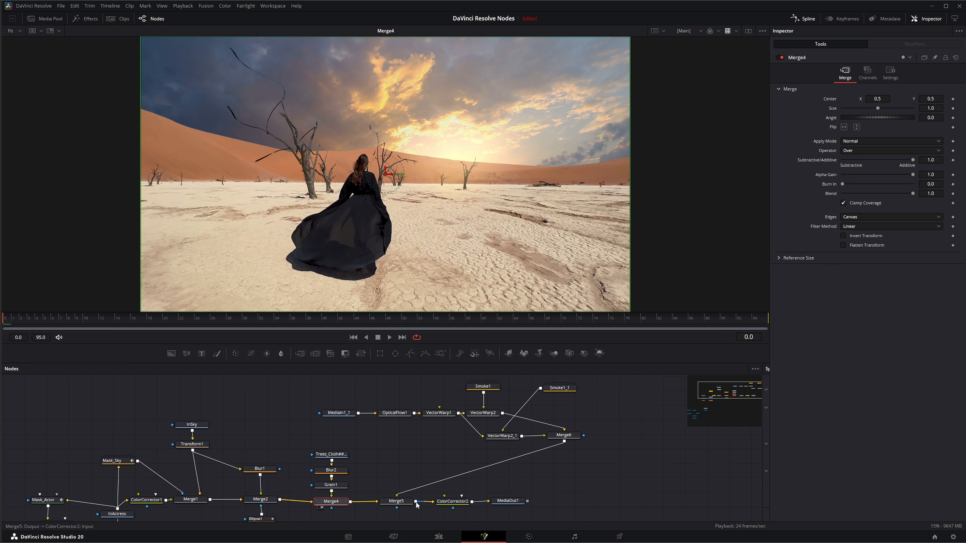
{"action": "left_click_drag", "start_coordinate": [396, 501], "coordinate": [414, 286]}
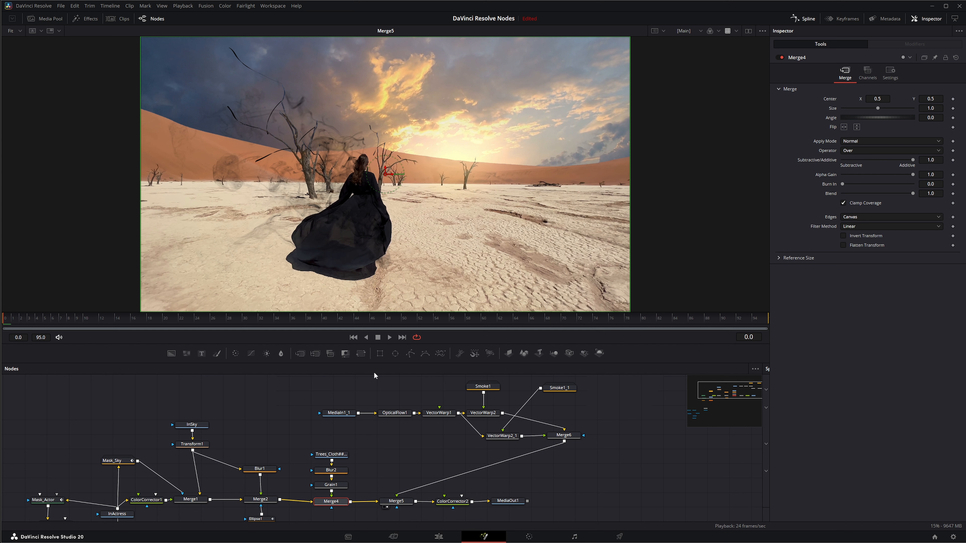
{"action": "left_click_drag", "start_coordinate": [372, 395], "coordinate": [455, 425]}
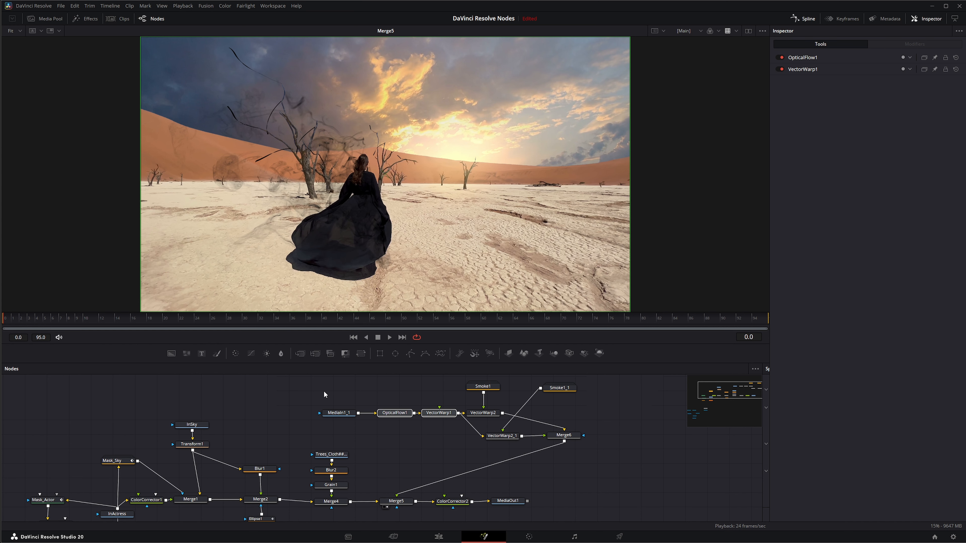
{"action": "left_click_drag", "start_coordinate": [324, 394], "coordinate": [612, 450]}
{"action": "scroll", "coordinate": [593, 466], "scroll_direction": "down", "scroll_amount": 2}
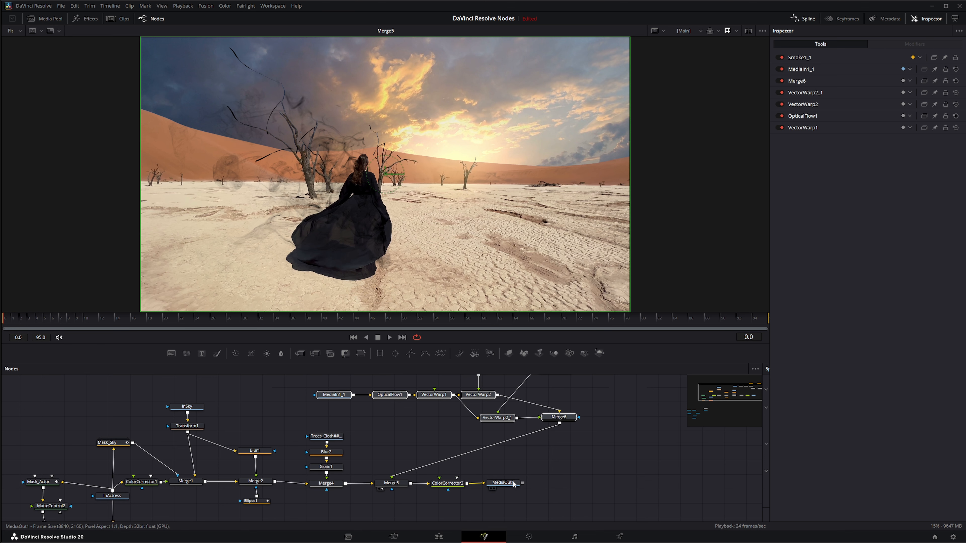
{"action": "key", "text": "1"}
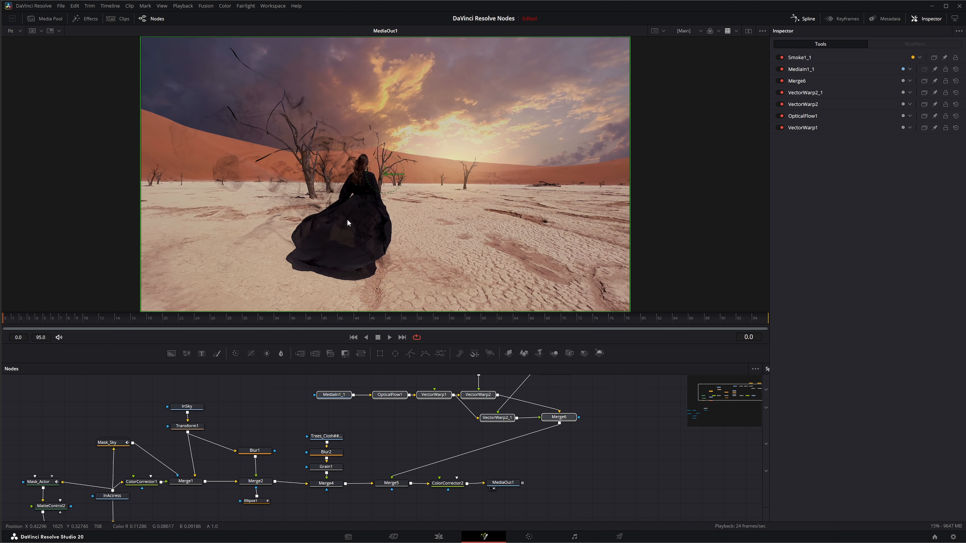
Step: Preview the InActress and InSky source footage in the viewer
{"action": "left_click_drag", "start_coordinate": [368, 439], "coordinate": [417, 426]}
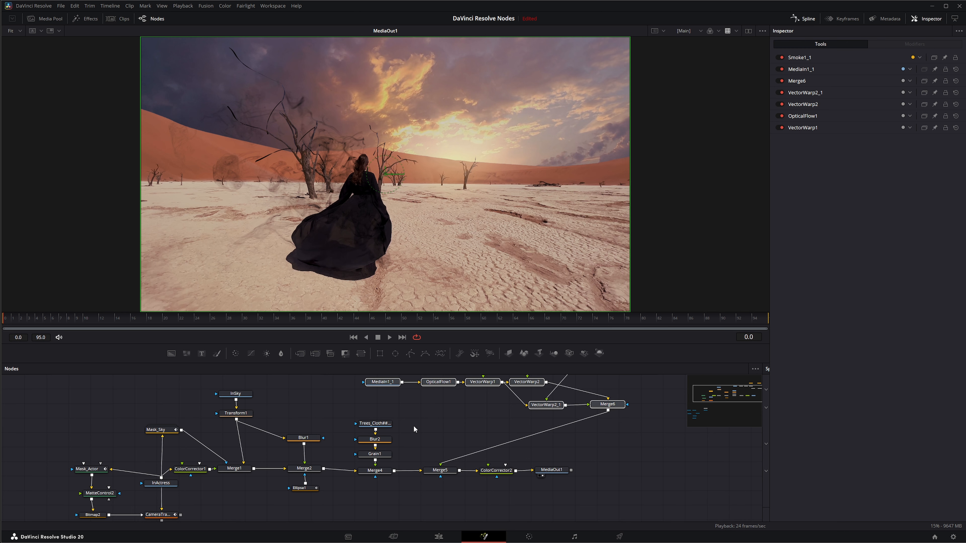
{"action": "left_click_drag", "start_coordinate": [166, 484], "coordinate": [231, 258]}
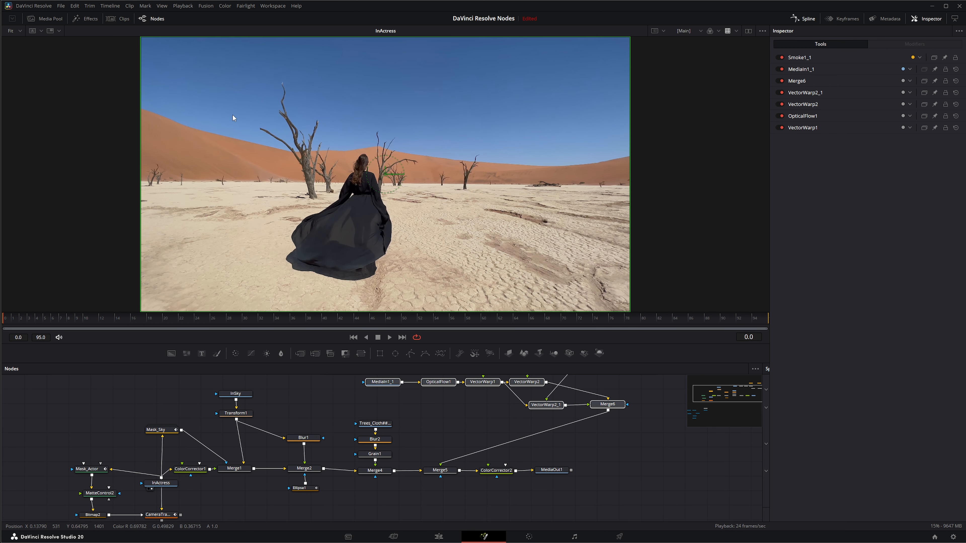
{"action": "left_click_drag", "start_coordinate": [236, 394], "coordinate": [286, 192]}
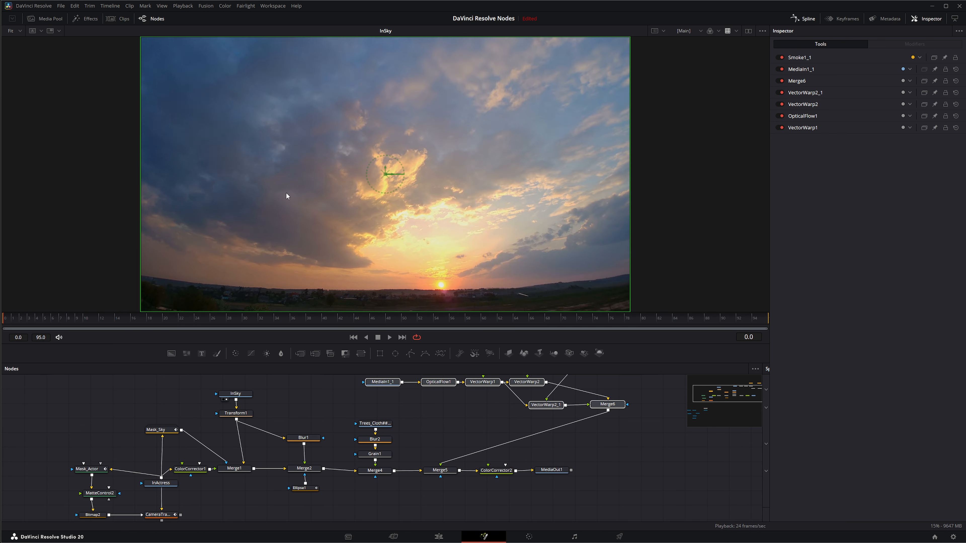
{"action": "left_click_drag", "start_coordinate": [434, 428], "coordinate": [386, 480]}
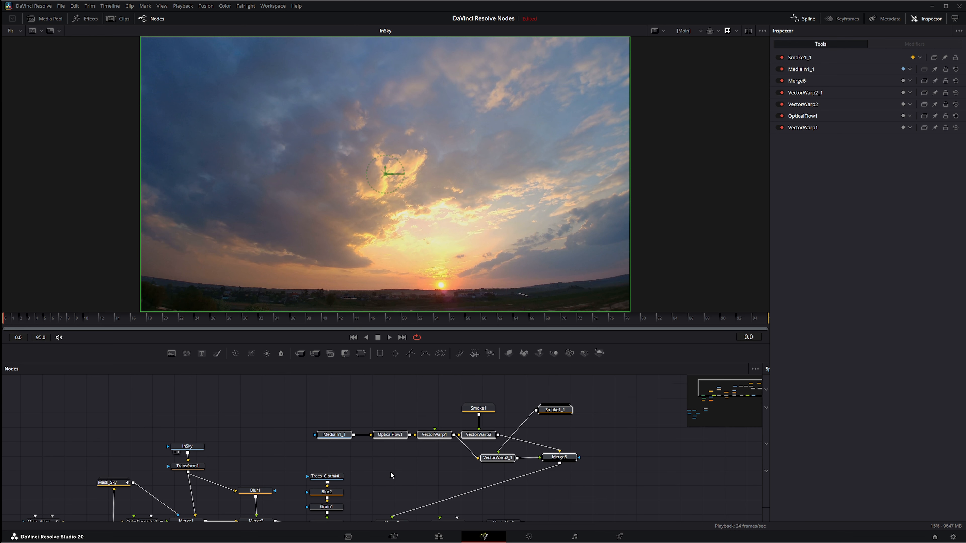
Step: Expand the Smoke1 group, view its MediaIn3 smoke clip, and collapse the group again
{"action": "double_click", "coordinate": [480, 410]}
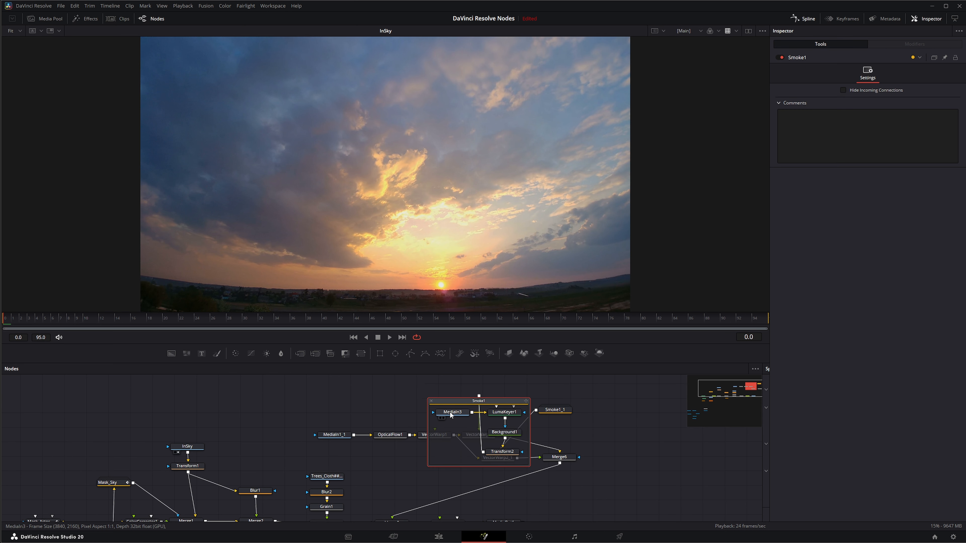
{"action": "left_click_drag", "start_coordinate": [450, 412], "coordinate": [388, 244]}
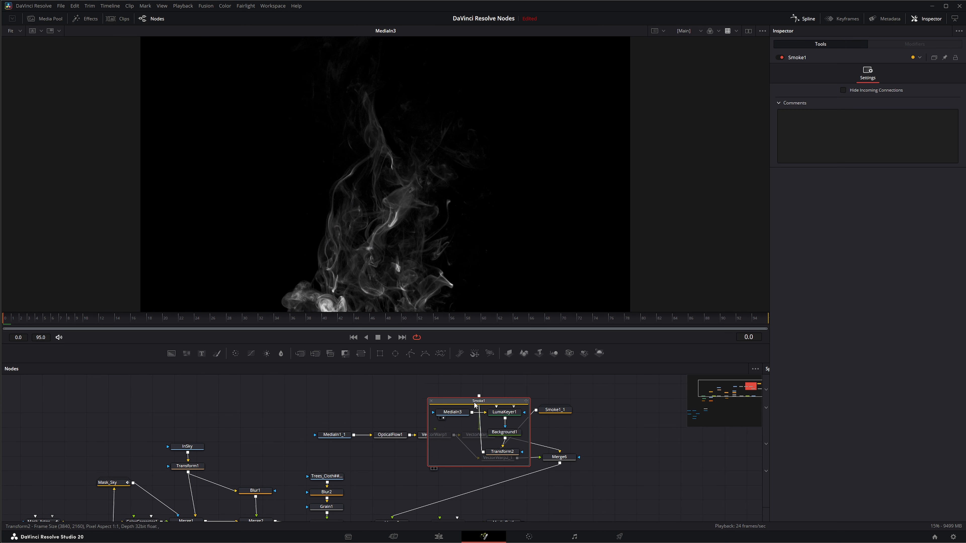
{"action": "left_click", "coordinate": [431, 402]}
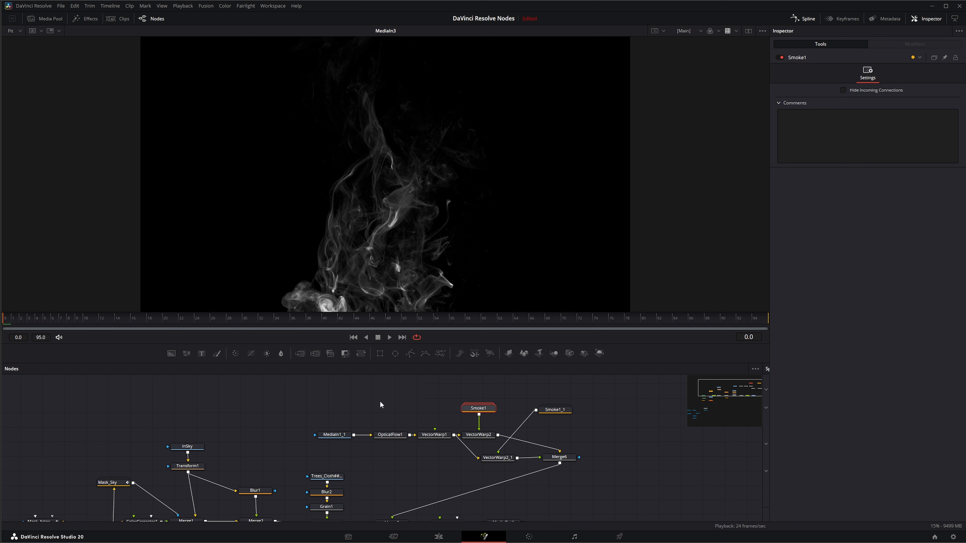
Step: Display the original InActress footage in the viewer again
{"action": "left_click_drag", "start_coordinate": [361, 487], "coordinate": [398, 425]}
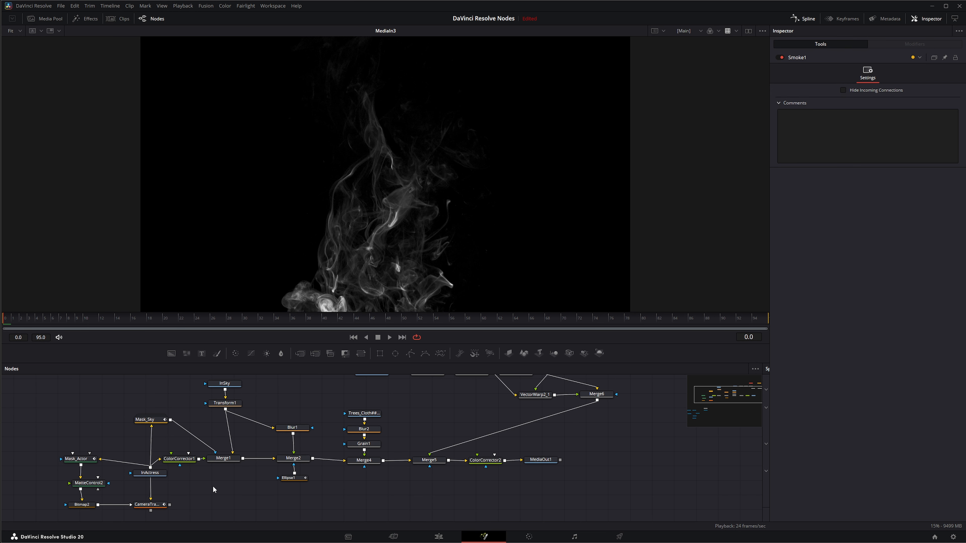
{"action": "left_click_drag", "start_coordinate": [158, 475], "coordinate": [194, 257]}
{"action": "left_click_drag", "start_coordinate": [290, 395], "coordinate": [278, 398]}
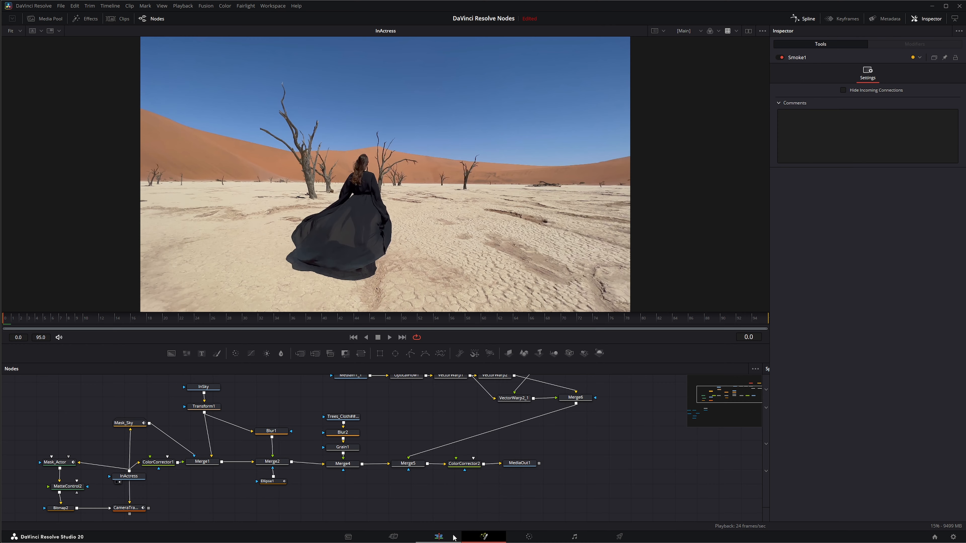
Step: On the Edit page, create a new Fusion composition clip in the OBS Recordings bin with a duration of 4 seconds
{"action": "left_click", "coordinate": [444, 537]}
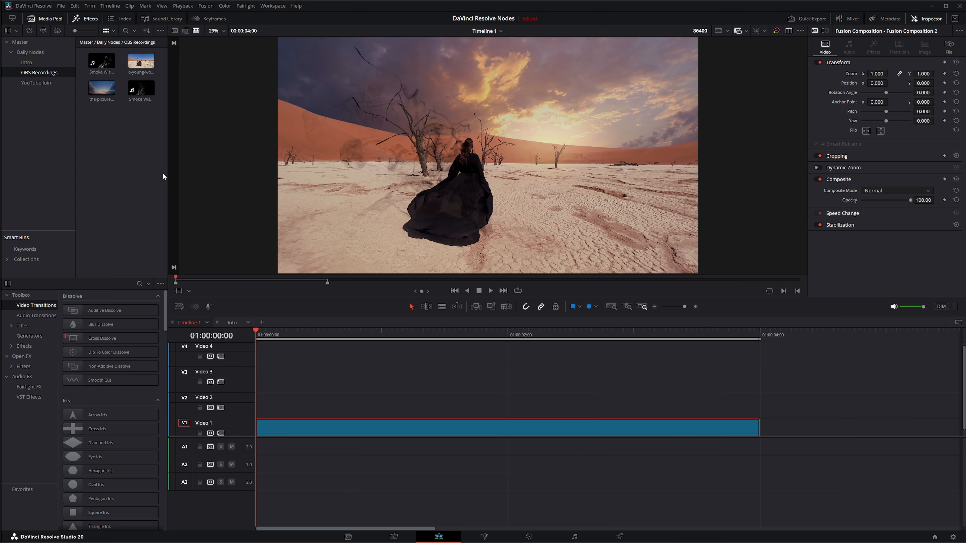
{"action": "right_click", "coordinate": [104, 134]}
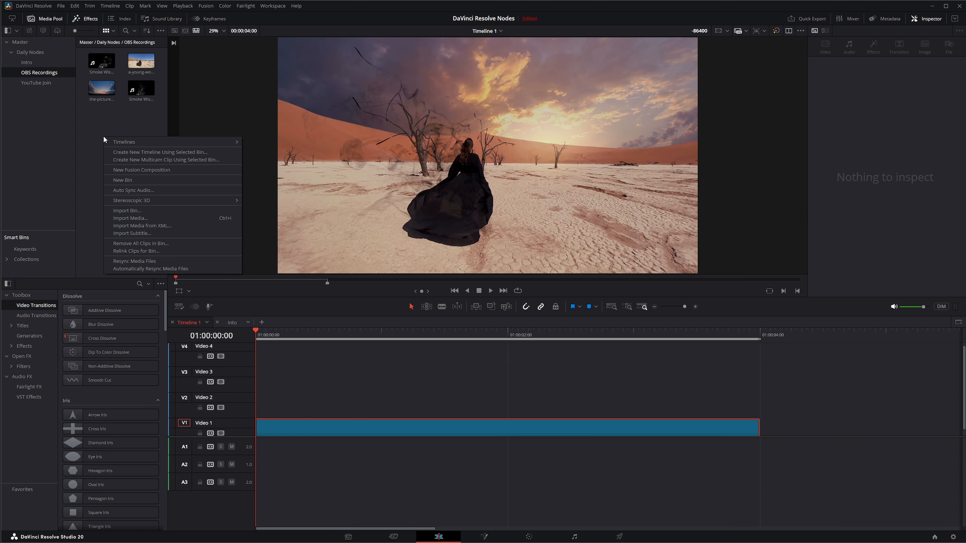
{"action": "left_click", "coordinate": [151, 170]}
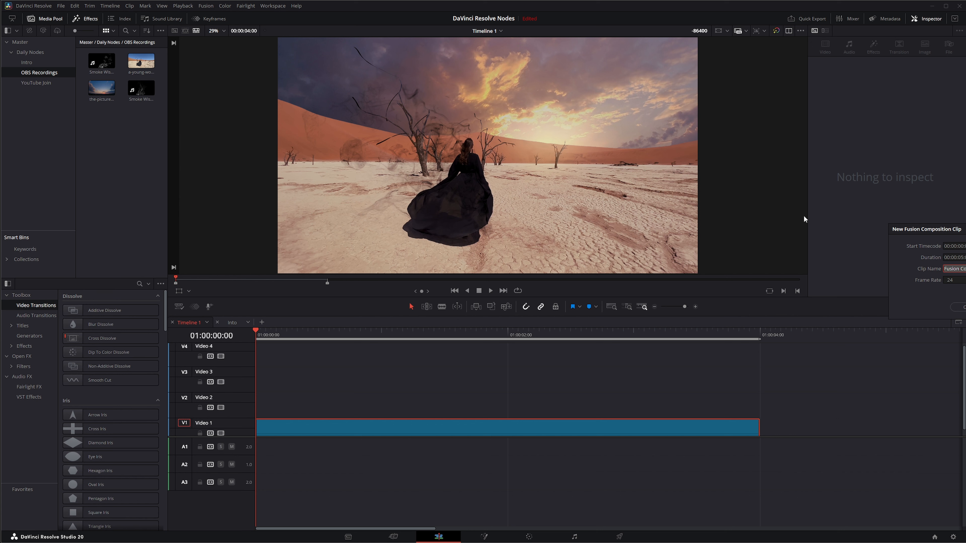
{"action": "left_click", "coordinate": [620, 244]}
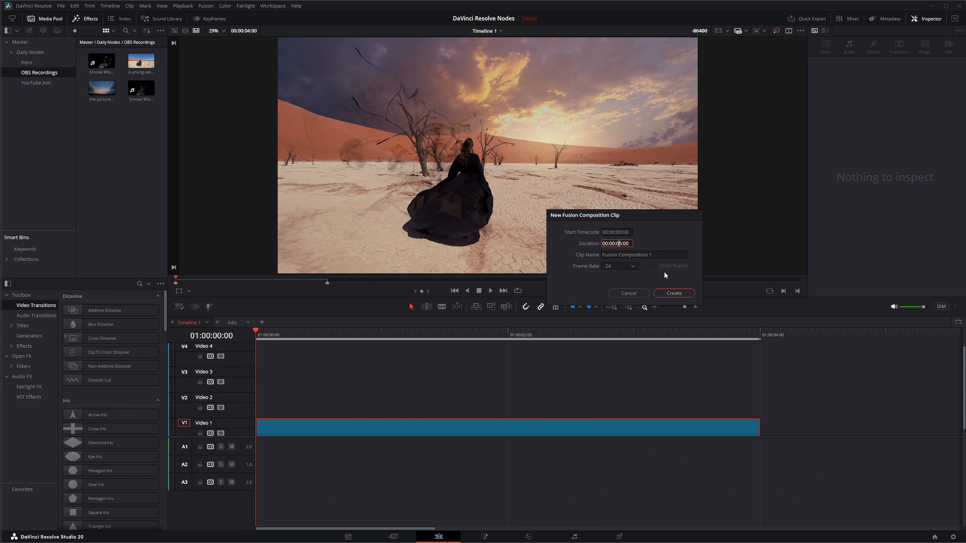
{"action": "type", "text": "4"}
{"action": "left_click", "coordinate": [680, 292]}
Step: Place the new Fusion composition on Video 1 directly after the existing clip and open it on the Fusion page
{"action": "left_click_drag", "start_coordinate": [102, 61], "coordinate": [760, 426]}
{"action": "key", "text": "Down"}
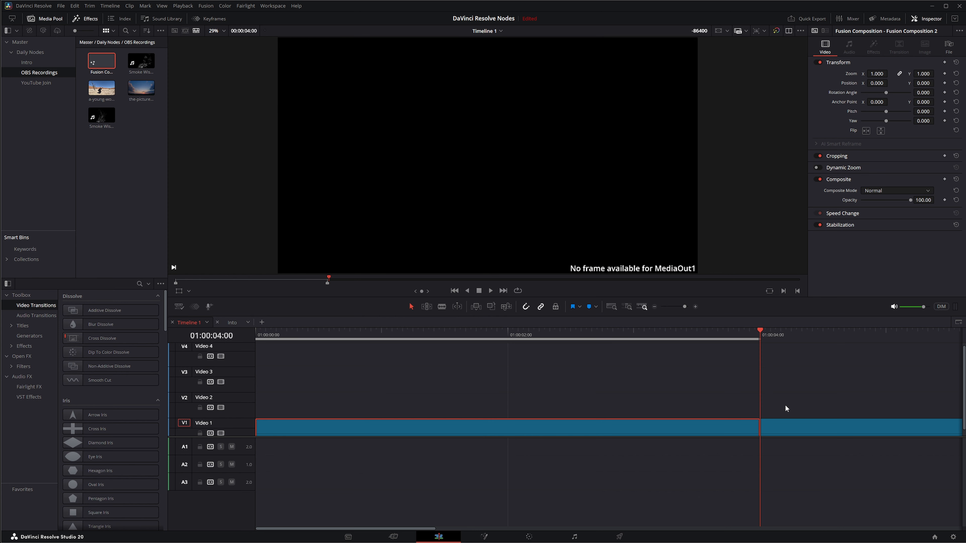
{"action": "left_click", "coordinate": [792, 432]}
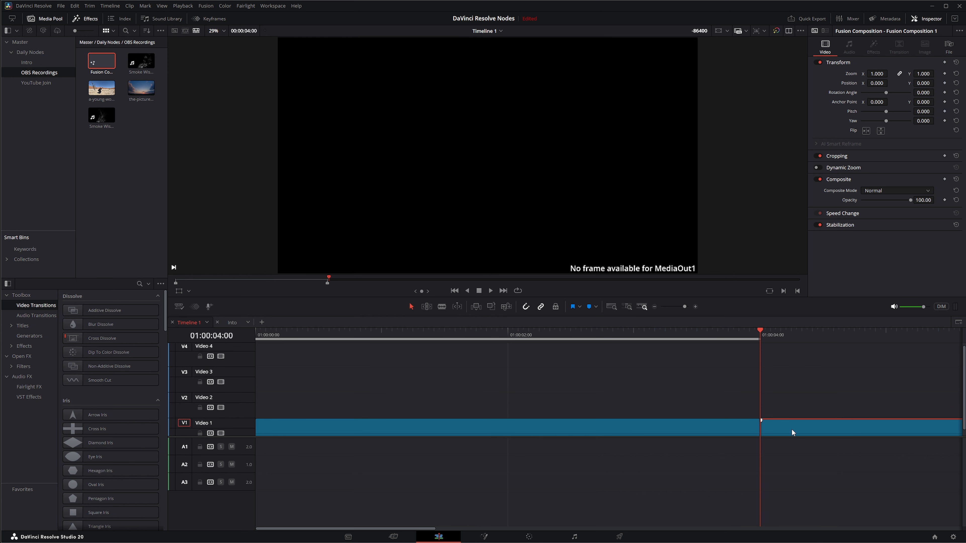
{"action": "left_click", "coordinate": [484, 536]}
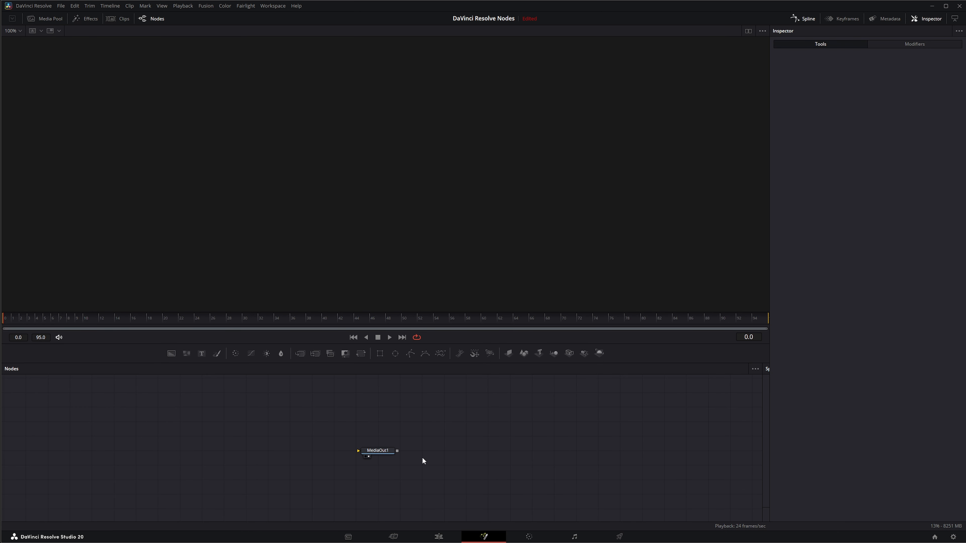
Step: Add the young woman desert clip and the picturesque sunrise sky clip from the media pool to the node graph
{"action": "left_click", "coordinate": [40, 20]}
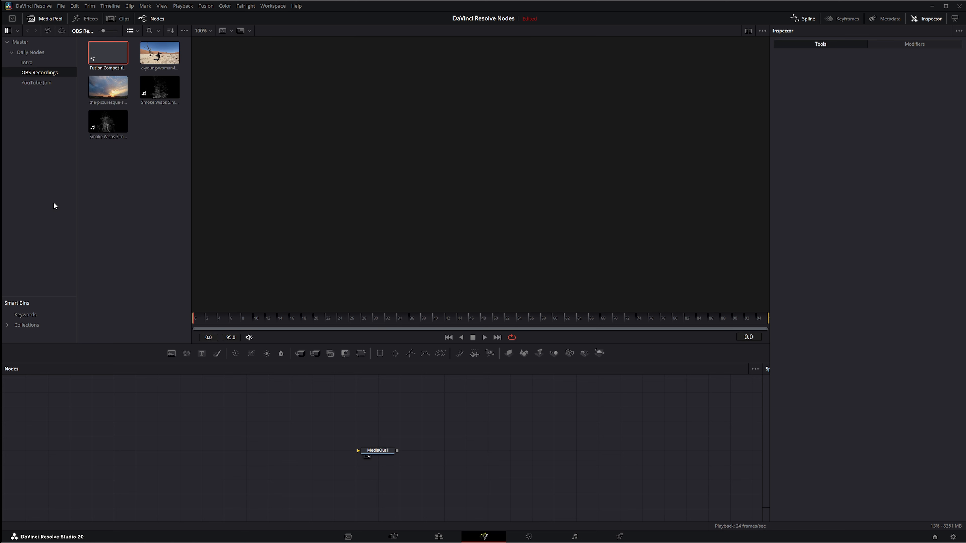
{"action": "left_click_drag", "start_coordinate": [158, 53], "coordinate": [267, 511]}
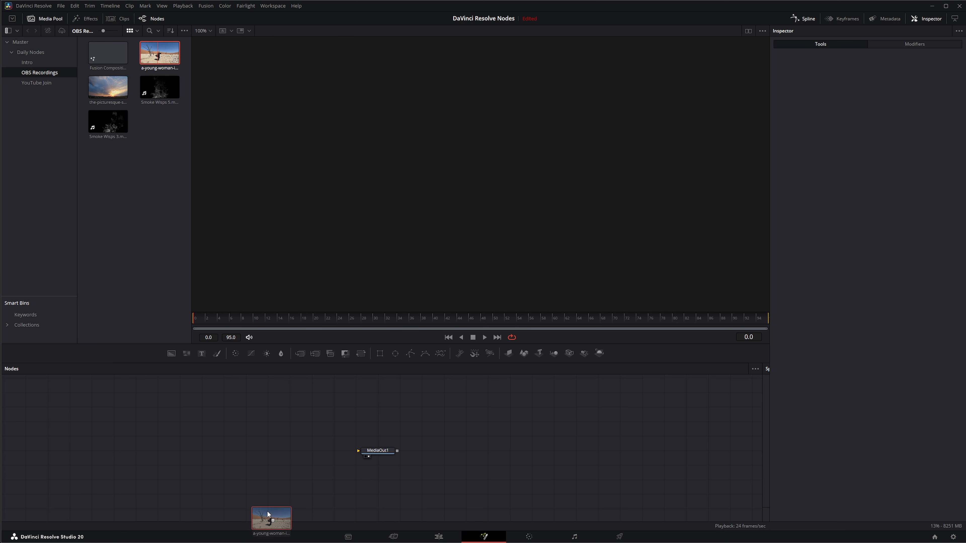
{"action": "left_click_drag", "start_coordinate": [244, 466], "coordinate": [244, 466]}
{"action": "left_click_drag", "start_coordinate": [108, 87], "coordinate": [345, 399]}
{"action": "left_click", "coordinate": [45, 20]}
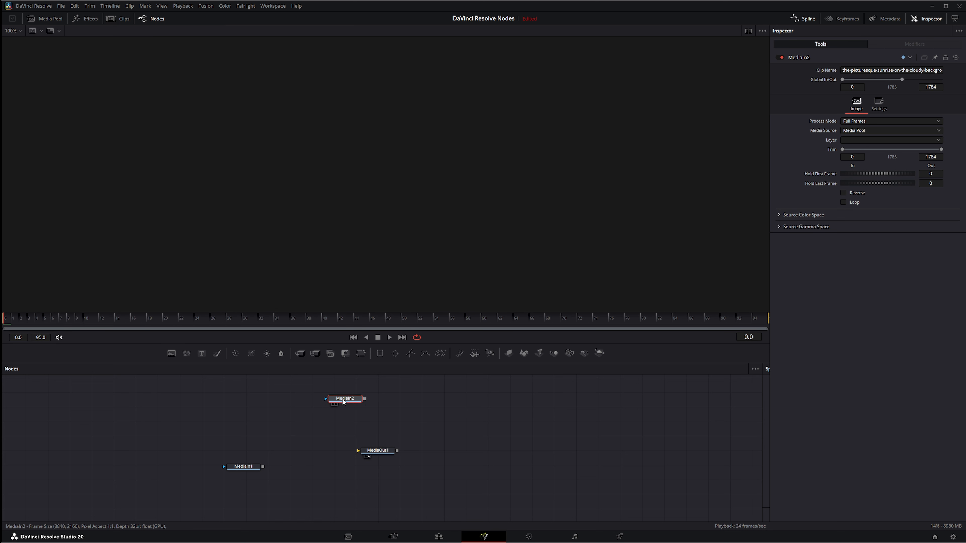
Step: Display MediaIn1 in the viewer and add a Bitmap mask node just above it in the node graph
{"action": "left_click_drag", "start_coordinate": [249, 471], "coordinate": [193, 207]}
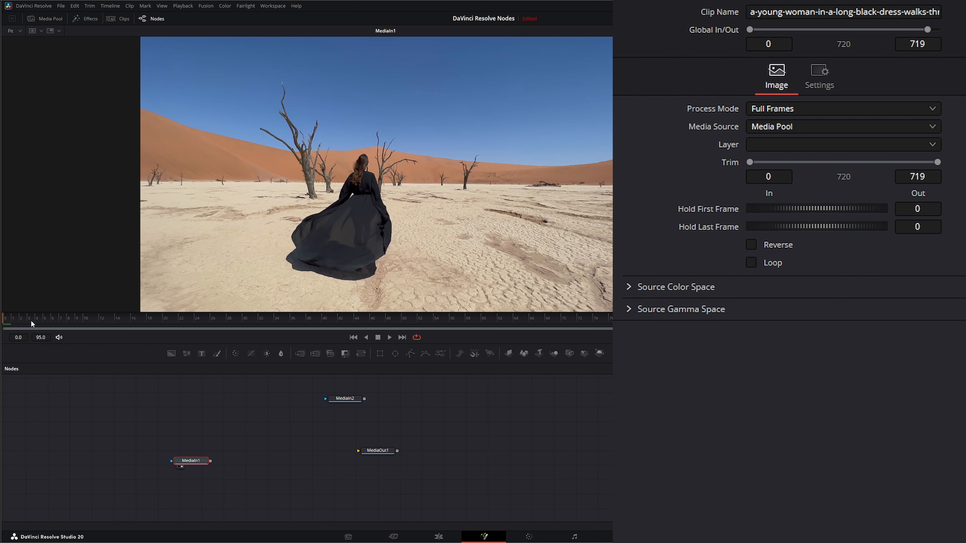
{"action": "left_click_drag", "start_coordinate": [32, 325], "coordinate": [80, 330]}
{"action": "key", "text": "shift+space"}
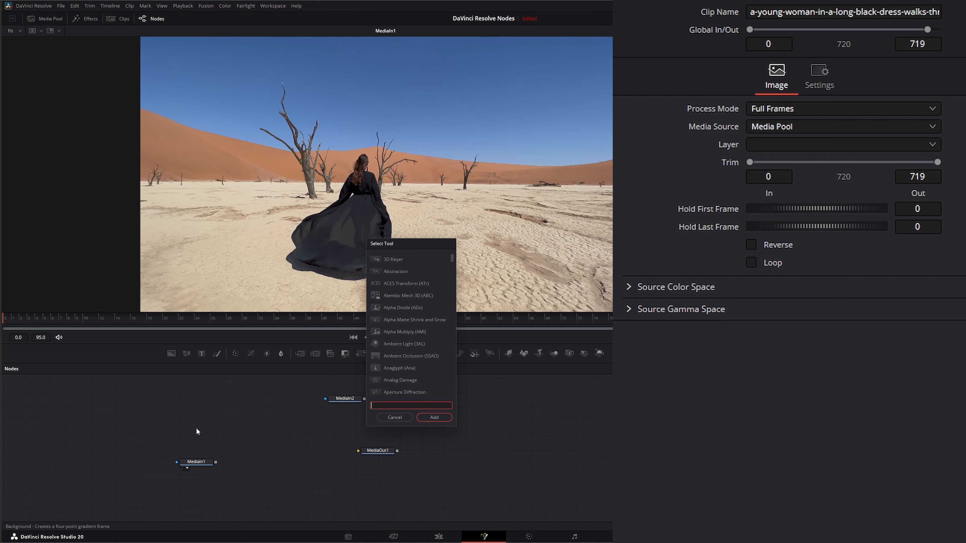
{"action": "type", "text": "bit"}
{"action": "key", "text": "Return"}
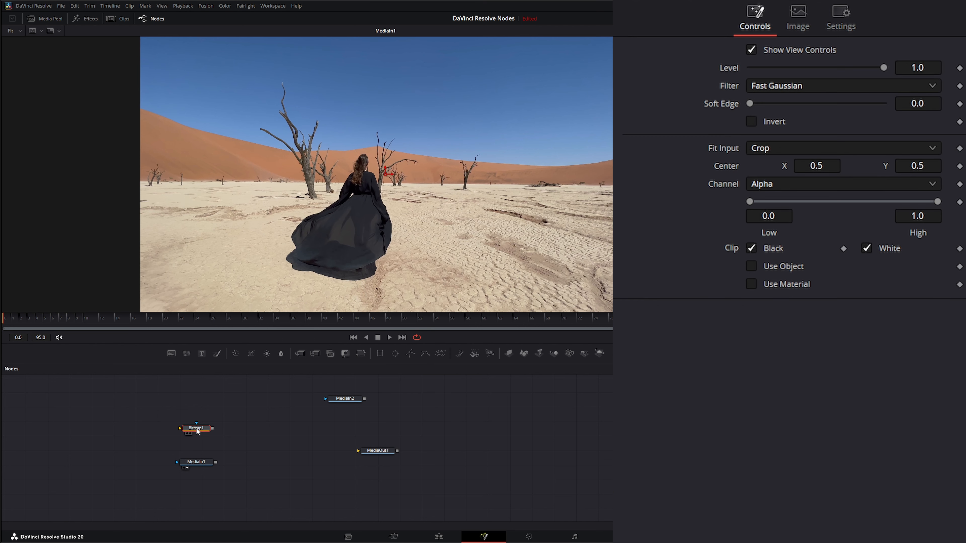
Step: Connect MediaIn1 to Bitmap1, display Bitmap1 in the viewer and set its channel to Blue
{"action": "left_click_drag", "start_coordinate": [215, 463], "coordinate": [197, 270]}
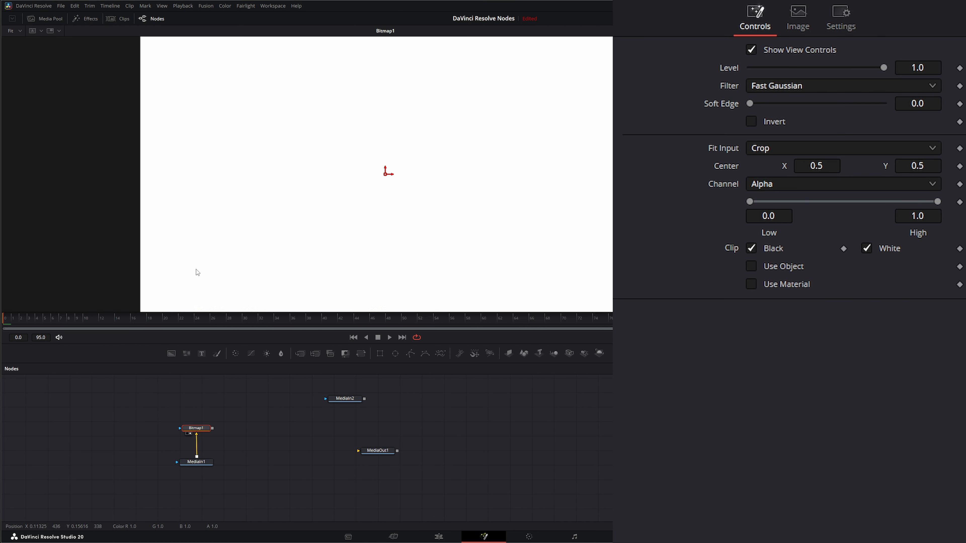
{"action": "left_click", "coordinate": [772, 185]}
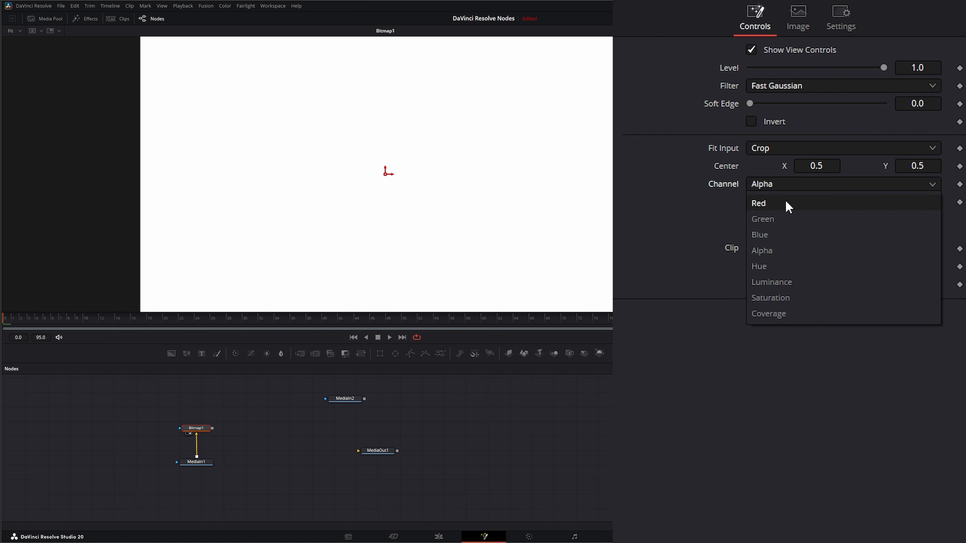
{"action": "left_click", "coordinate": [781, 234]}
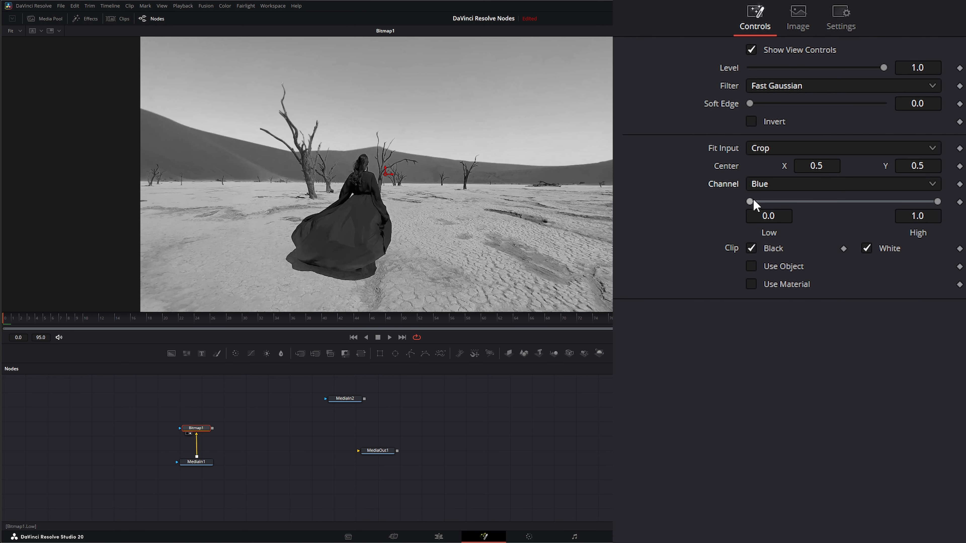
Step: Narrow Bitmap1's threshold range to a Low of 0.516 and a High of 0.584
{"action": "left_click_drag", "start_coordinate": [750, 201], "coordinate": [835, 201]}
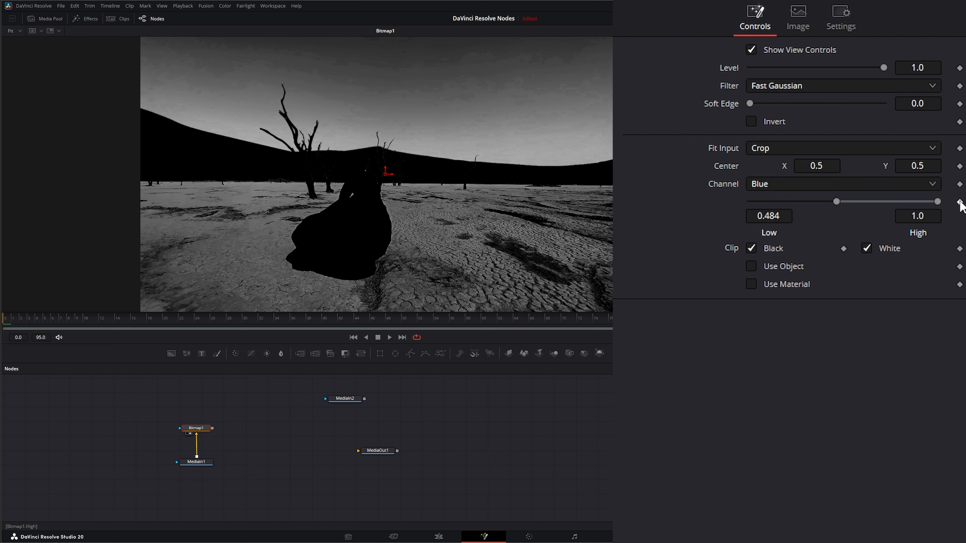
{"action": "left_click_drag", "start_coordinate": [938, 202], "coordinate": [866, 209]}
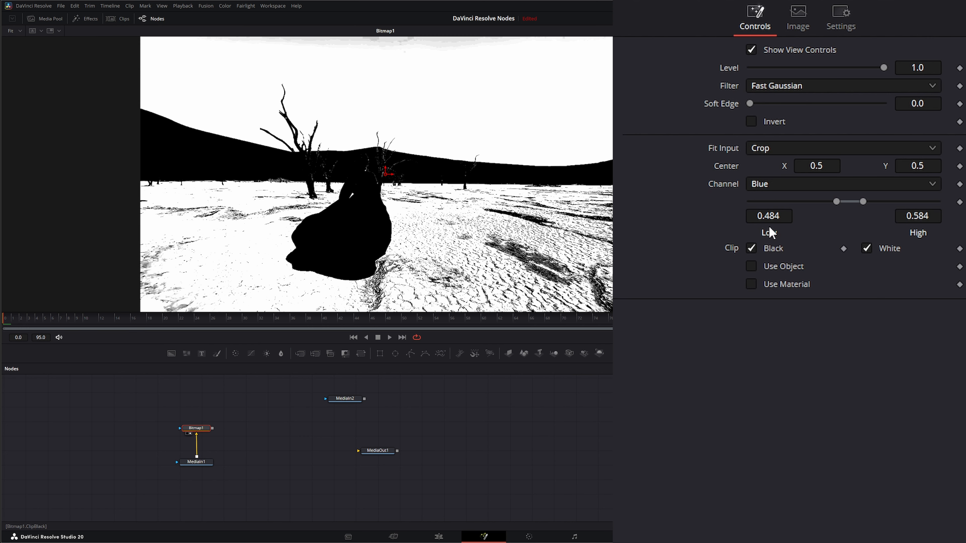
{"action": "left_click_drag", "start_coordinate": [838, 201], "coordinate": [842, 201]}
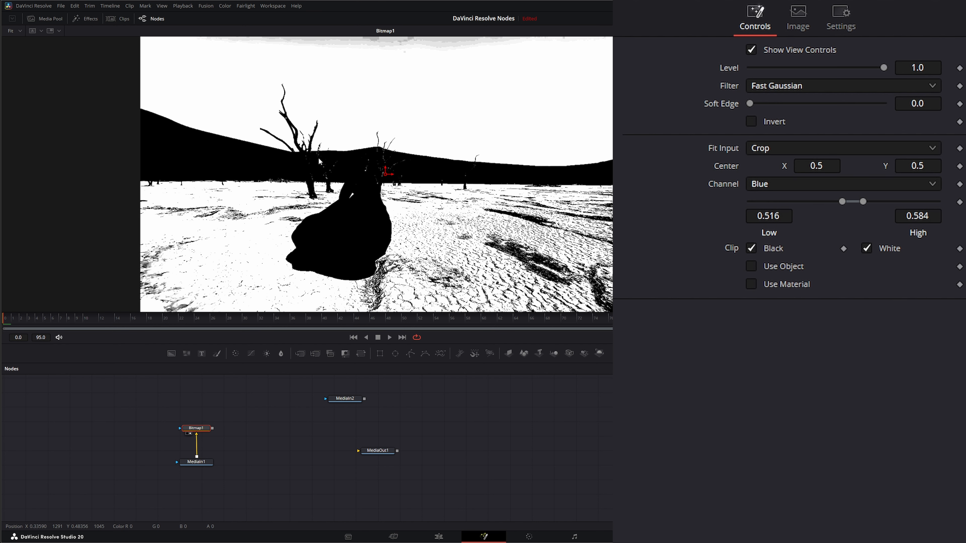
Step: Compare the matte's tree branches with MediaIn1, then raise Bitmap1's Low threshold to 0.58 and check the whole frame
{"action": "scroll", "coordinate": [318, 156], "scroll_direction": "up", "scroll_amount": 1}
{"action": "scroll", "coordinate": [319, 157], "scroll_direction": "up", "scroll_amount": 4}
{"action": "left_click_drag", "start_coordinate": [318, 158], "coordinate": [279, 275]}
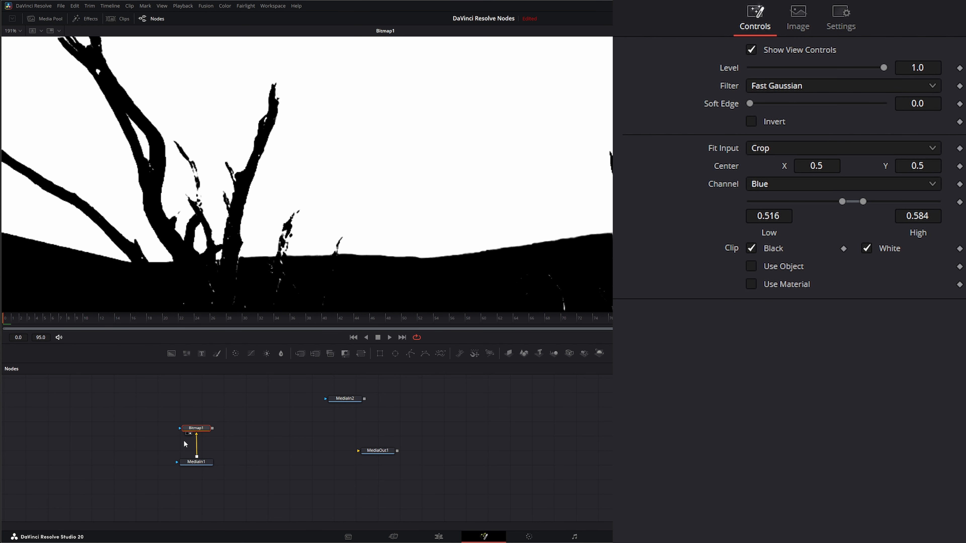
{"action": "left_click_drag", "start_coordinate": [196, 461], "coordinate": [178, 242]}
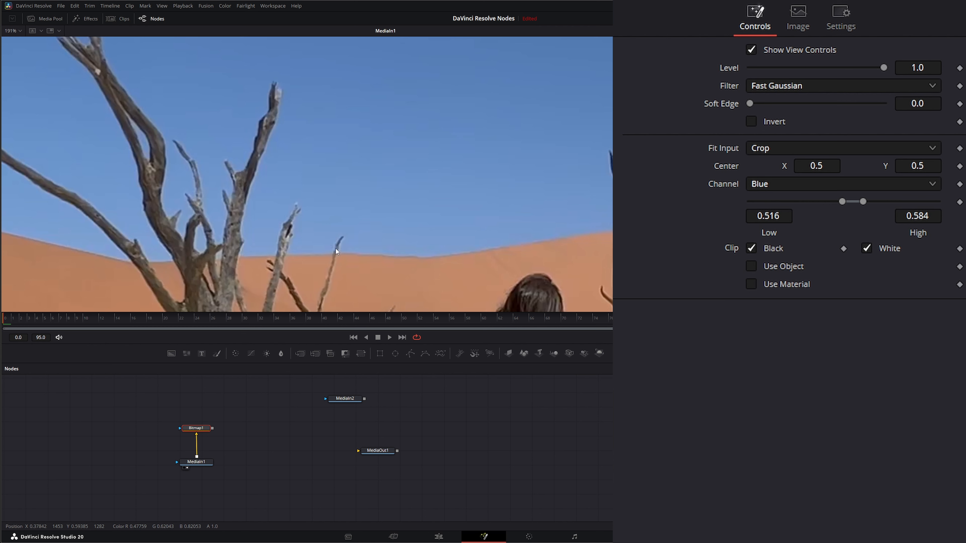
{"action": "left_click_drag", "start_coordinate": [196, 429], "coordinate": [197, 212]}
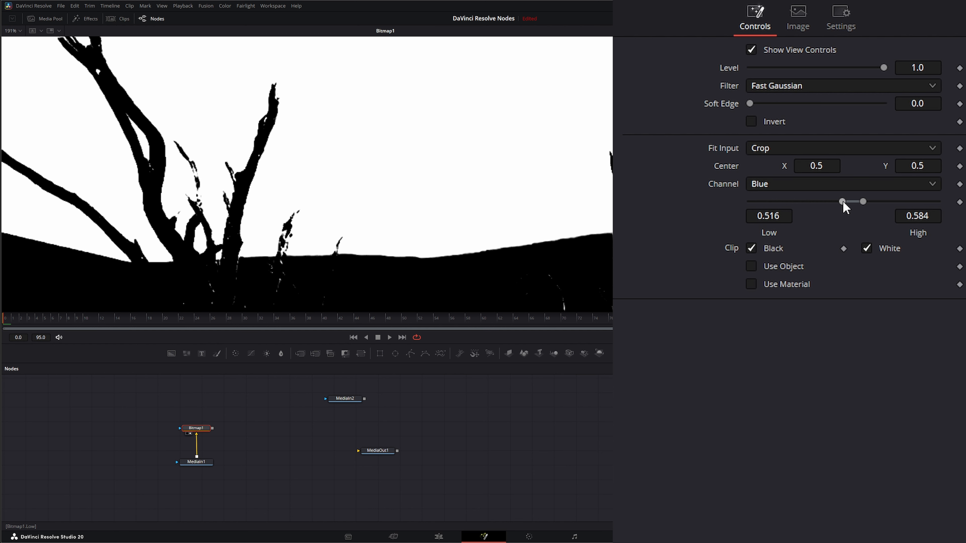
{"action": "left_click_drag", "start_coordinate": [844, 202], "coordinate": [851, 202]}
{"action": "scroll", "coordinate": [413, 204], "scroll_direction": "down", "scroll_amount": 5}
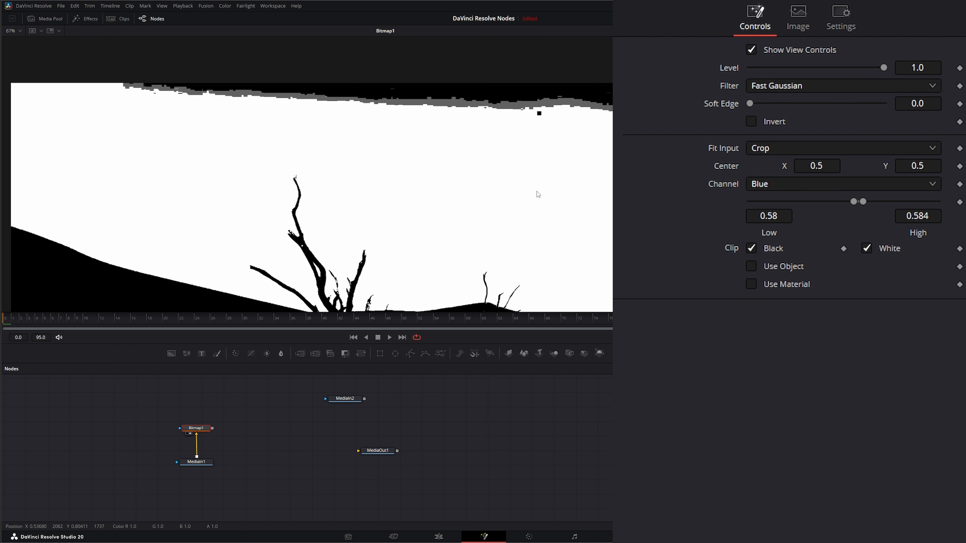
{"action": "scroll", "coordinate": [535, 194], "scroll_direction": "down", "scroll_amount": 2}
{"action": "left_click_drag", "start_coordinate": [456, 214], "coordinate": [468, 162]}
{"action": "left_click_drag", "start_coordinate": [520, 250], "coordinate": [482, 222]}
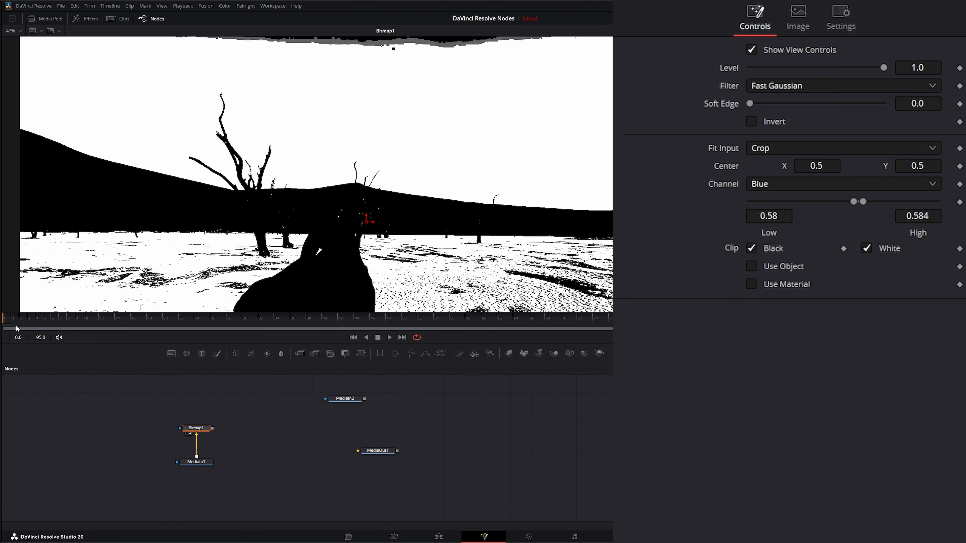
{"action": "left_click_drag", "start_coordinate": [17, 322], "coordinate": [1, 349]}
Step: Shift Bitmap1 aside, add a Matte Control node beside it and connect Bitmap1's output to it
{"action": "left_click_drag", "start_coordinate": [186, 424], "coordinate": [165, 423]}
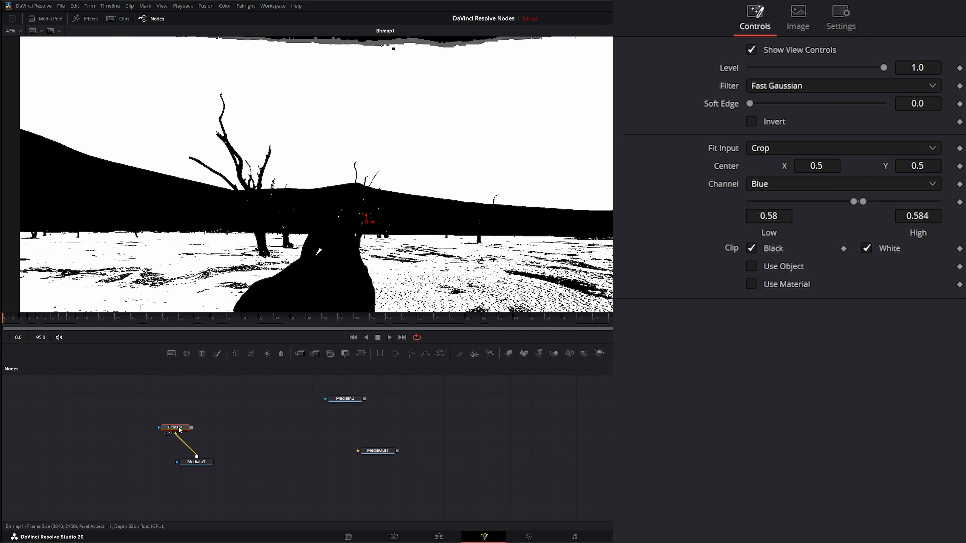
{"action": "key", "text": "shift+space"}
{"action": "type", "text": "bit"}
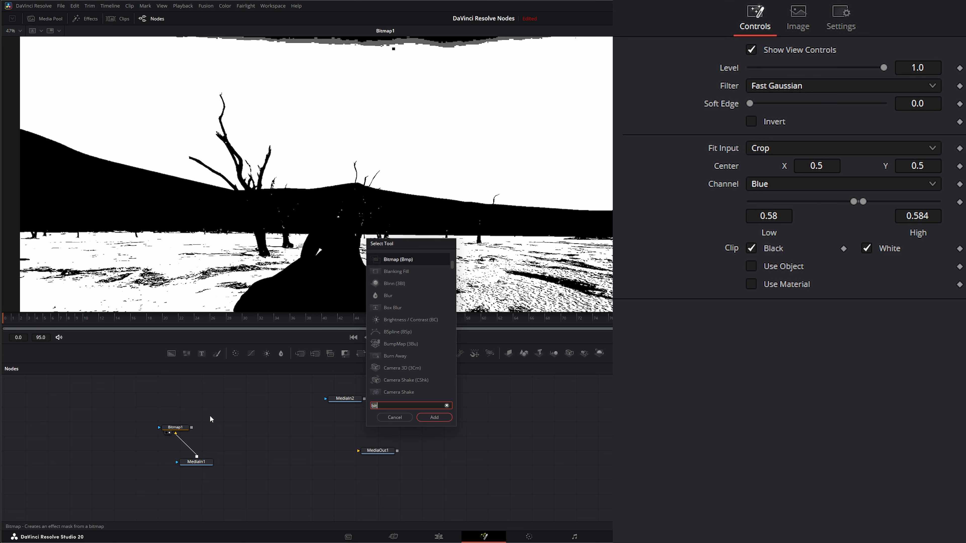
{"action": "type", "text": "matte"}
{"action": "key", "text": "Return"}
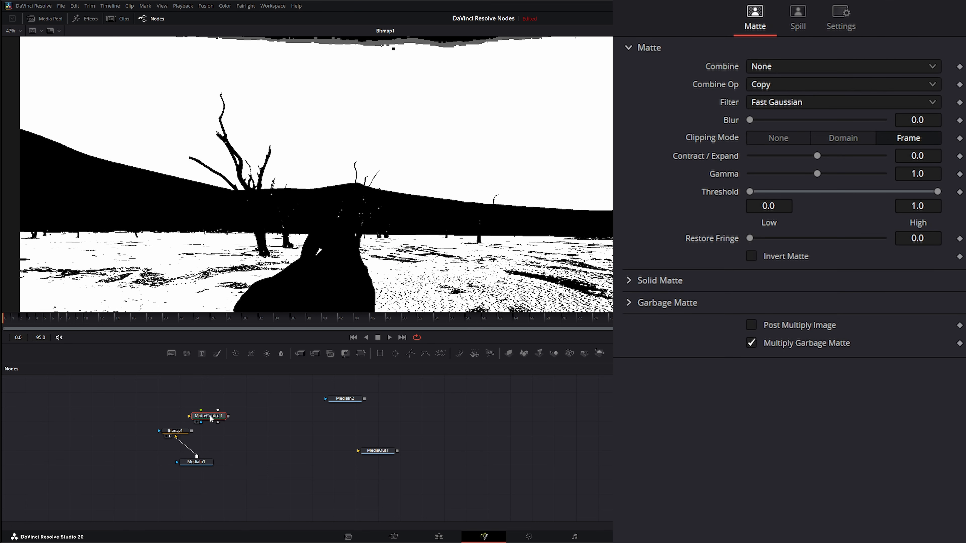
{"action": "mouse_move", "coordinate": [211, 419]}
{"action": "left_mouse_down"}
{"action": "mouse_move", "coordinate": [234, 419]}
{"action": "mouse_move", "coordinate": [208, 419]}
{"action": "mouse_move", "coordinate": [223, 431]}
{"action": "left_mouse_up"}
{"action": "scroll", "coordinate": [272, 285], "scroll_direction": "down", "scroll_amount": 2}
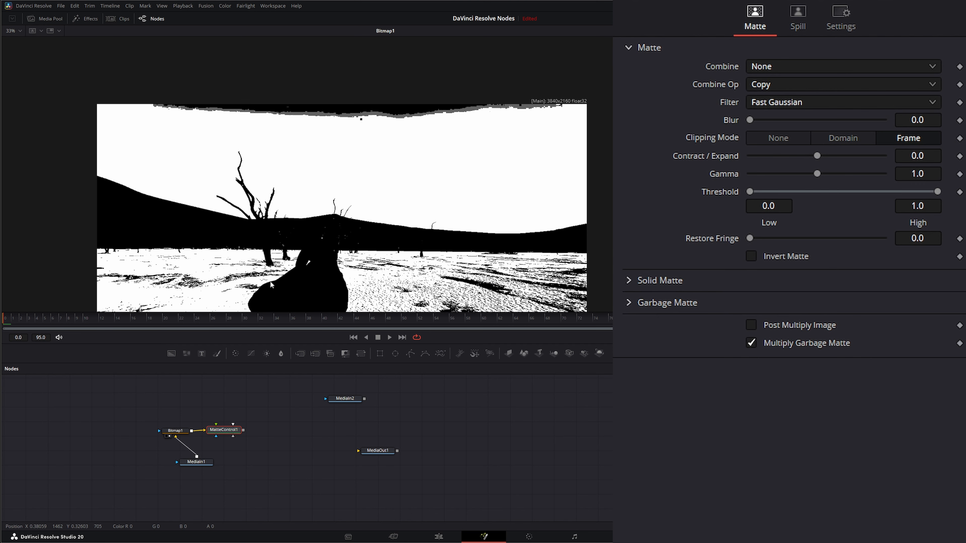
Step: Add a Polygon mask above MatteControl1 and connect it to the garbage matte input
{"action": "left_click_drag", "start_coordinate": [271, 285], "coordinate": [225, 220]}
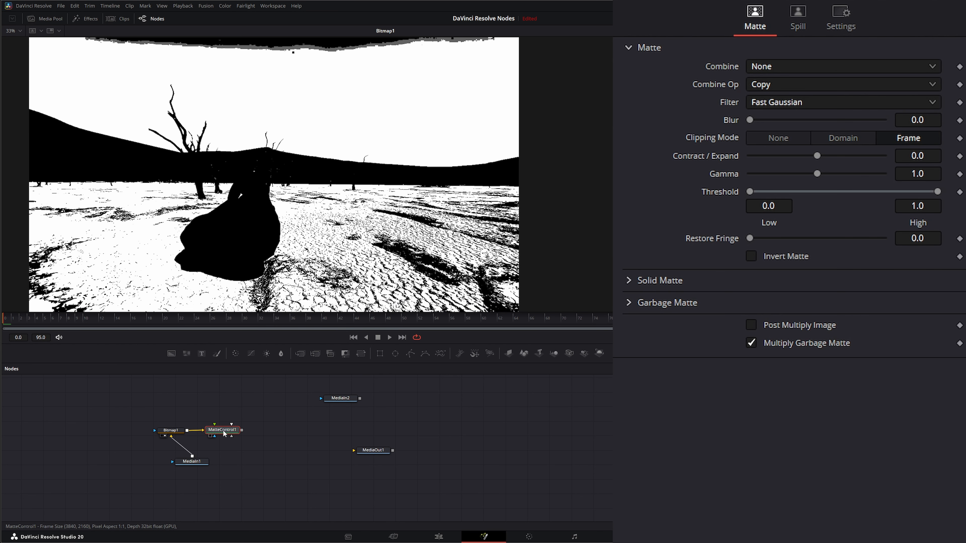
{"action": "left_click", "coordinate": [259, 405]}
{"action": "left_click_drag", "start_coordinate": [411, 353], "coordinate": [217, 406]}
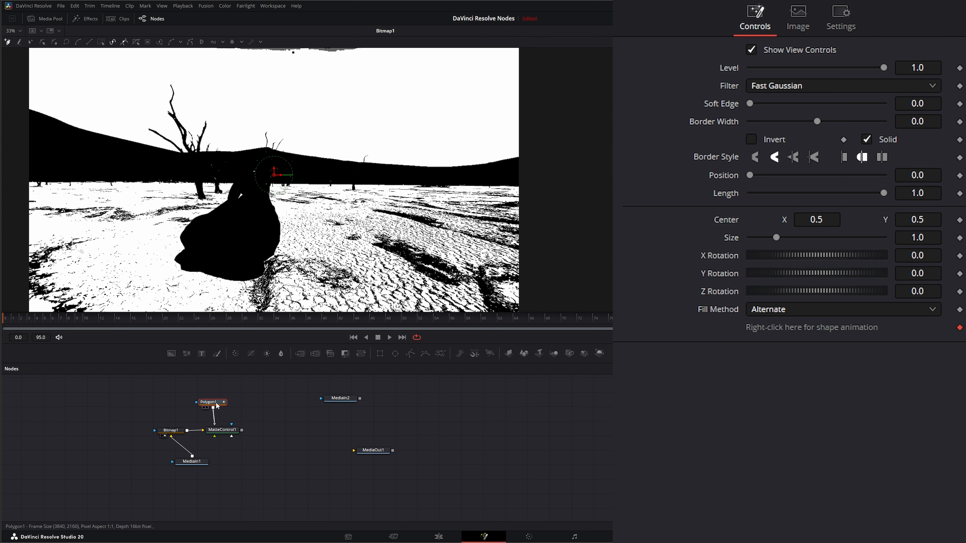
Step: Draw a closed polygon just below the dune ridge and around the ground, extending past the frame's side and lower edges
{"action": "left_click_drag", "start_coordinate": [20, 113], "coordinate": [69, 113]}
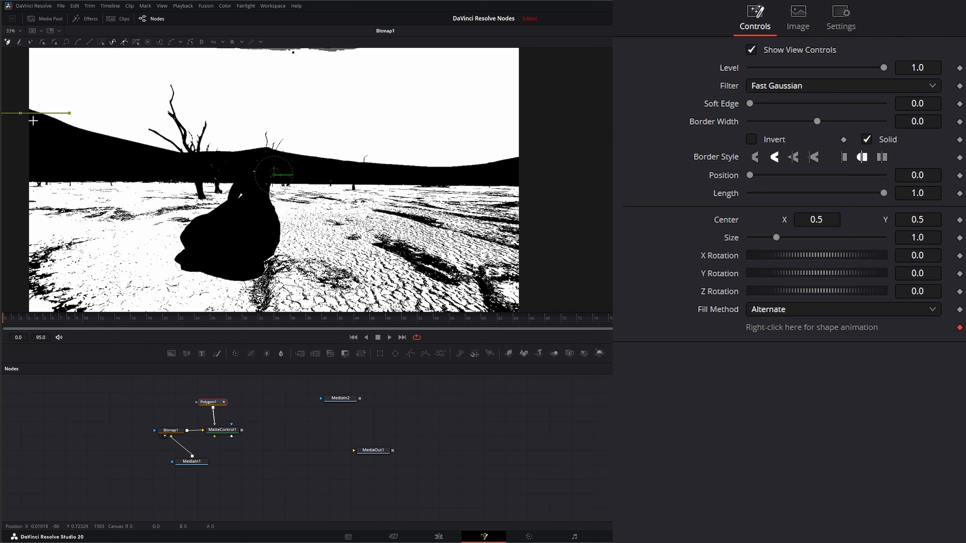
{"action": "left_click", "coordinate": [70, 132]}
{"action": "left_click", "coordinate": [114, 142]}
{"action": "left_click", "coordinate": [137, 147]}
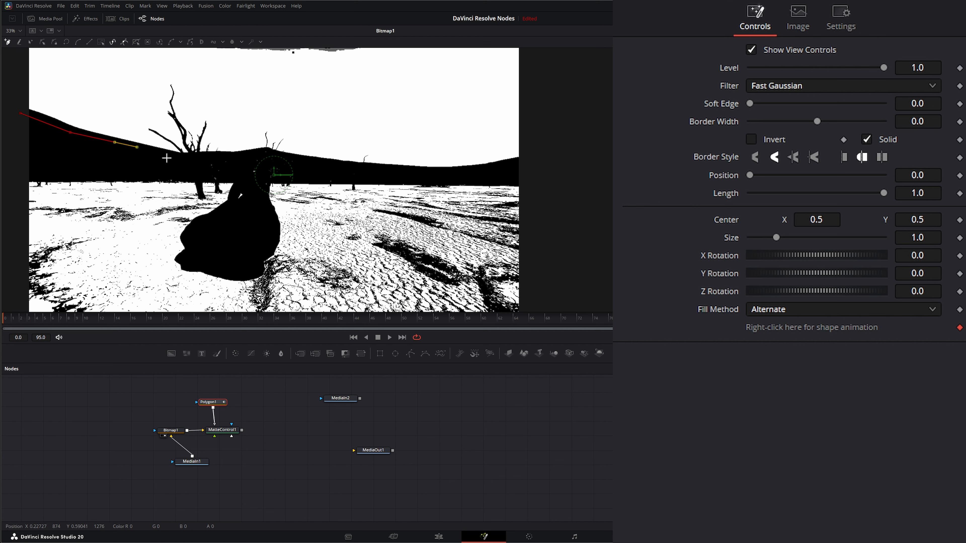
{"action": "left_click", "coordinate": [191, 156]}
{"action": "left_click", "coordinate": [215, 155]}
{"action": "left_click", "coordinate": [227, 155]}
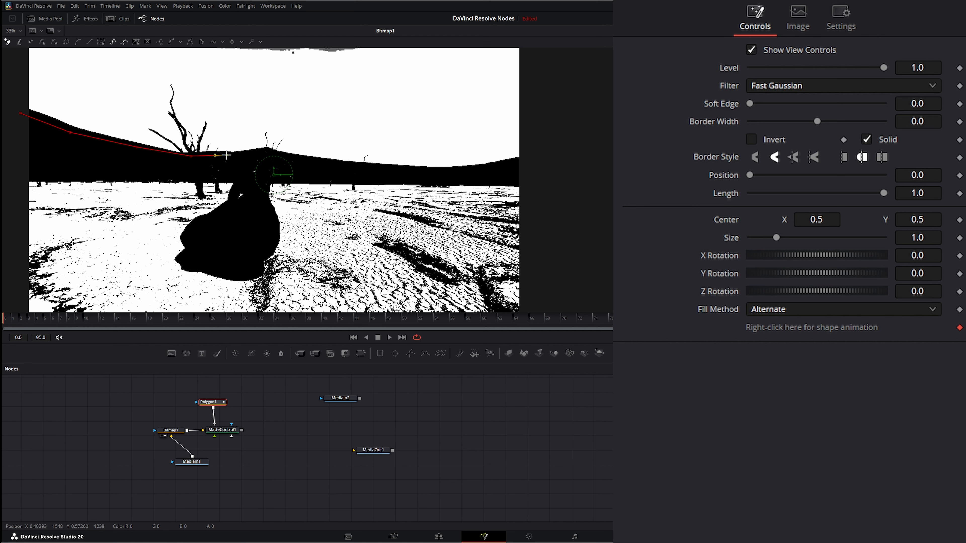
{"action": "left_click", "coordinate": [265, 150]}
{"action": "left_click", "coordinate": [277, 153]}
{"action": "left_click", "coordinate": [321, 160]}
{"action": "left_click", "coordinate": [341, 162]}
{"action": "left_click", "coordinate": [365, 165]}
{"action": "left_click", "coordinate": [378, 166]}
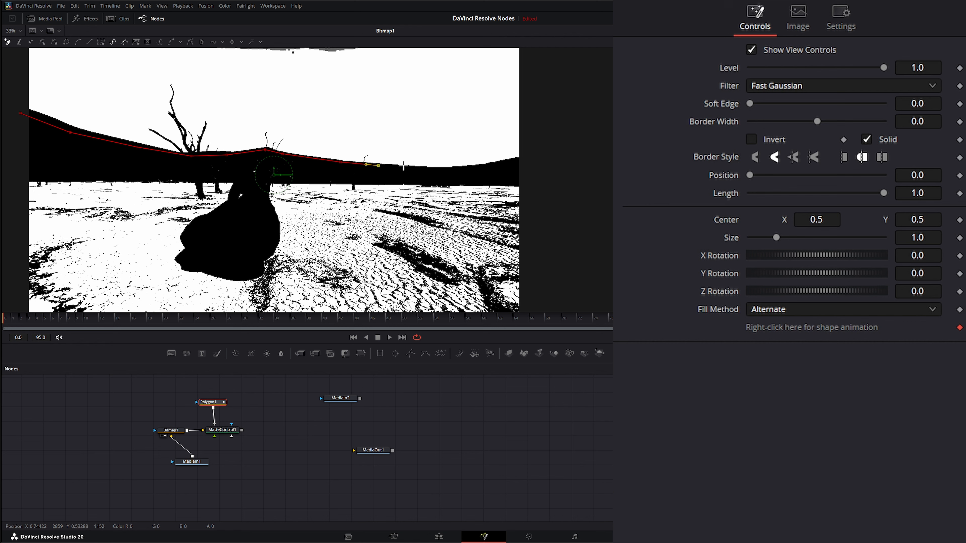
{"action": "left_click", "coordinate": [422, 168]}
{"action": "left_click", "coordinate": [454, 168]}
{"action": "left_click", "coordinate": [470, 168]}
{"action": "left_click", "coordinate": [496, 165]}
{"action": "left_click", "coordinate": [517, 159]}
{"action": "left_click", "coordinate": [527, 157]}
{"action": "left_click_drag", "start_coordinate": [552, 245], "coordinate": [557, 198]}
{"action": "left_click", "coordinate": [535, 218]}
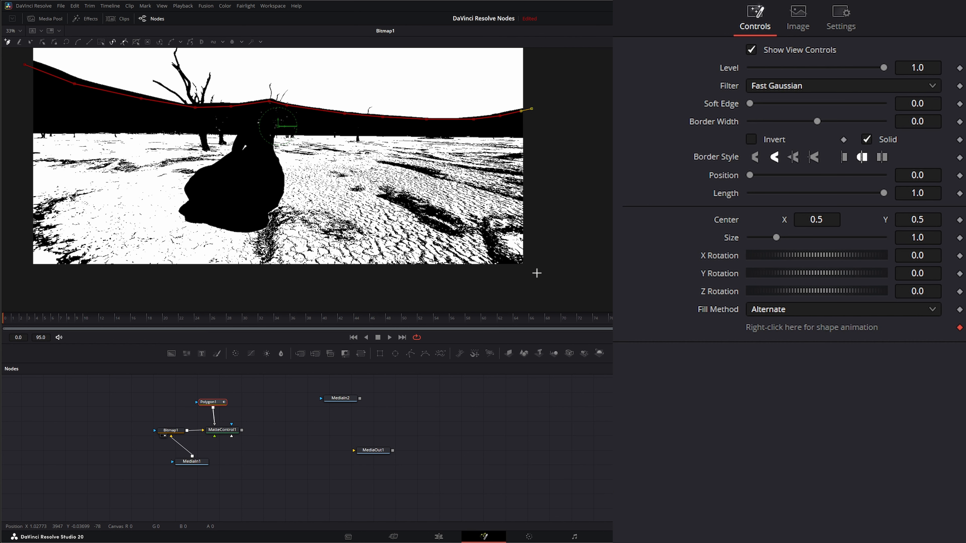
{"action": "left_click", "coordinate": [537, 273]}
{"action": "left_click", "coordinate": [26, 277]}
{"action": "left_click_drag", "start_coordinate": [29, 205], "coordinate": [33, 278]}
{"action": "left_click", "coordinate": [30, 139]}
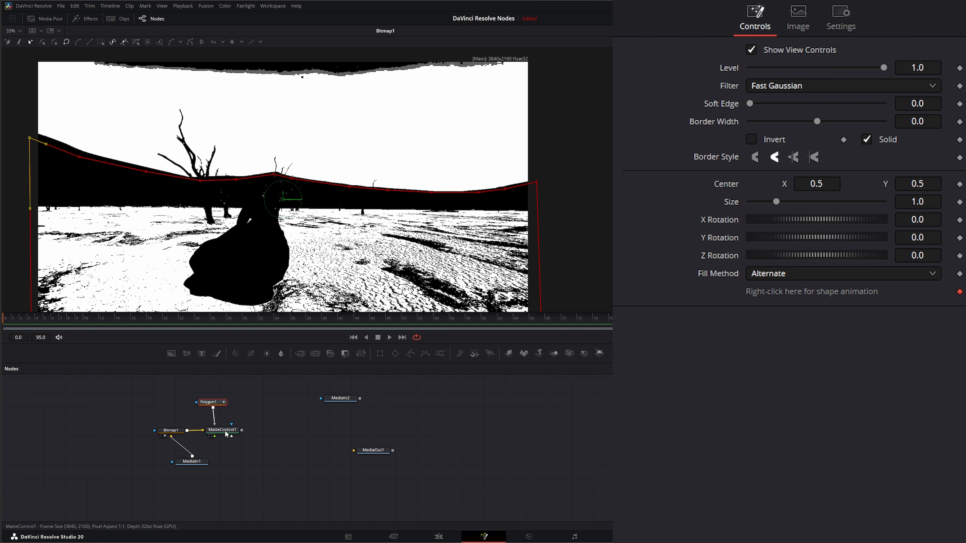
Step: Display MatteControl1 in the viewer and inspect the mask edge along the dune ridge
{"action": "left_click_drag", "start_coordinate": [225, 432], "coordinate": [242, 231]}
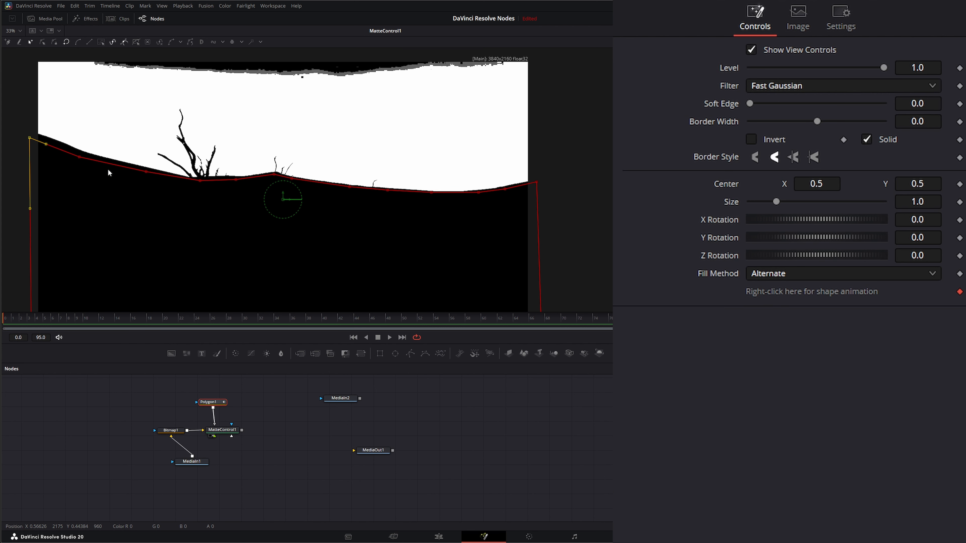
{"action": "scroll", "coordinate": [193, 194], "scroll_direction": "up", "scroll_amount": 2}
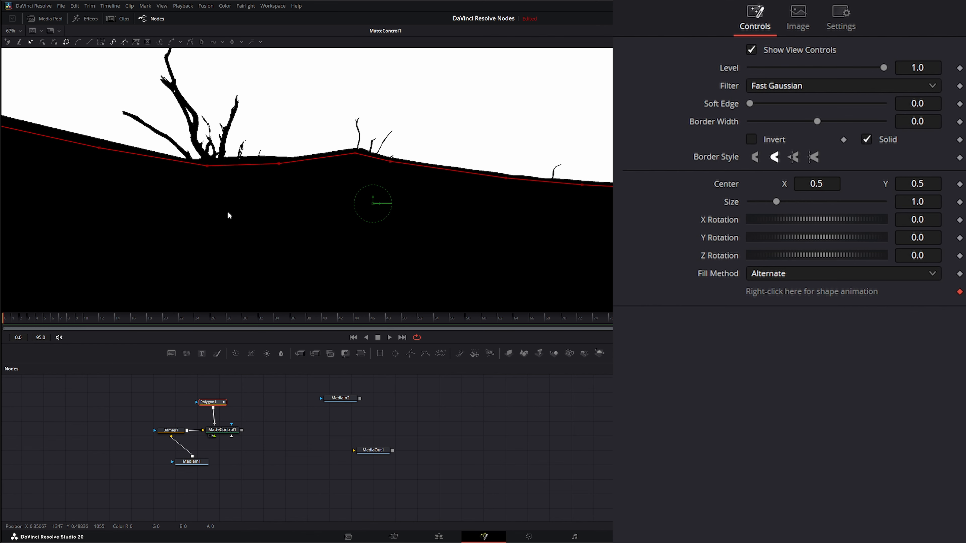
{"action": "scroll", "coordinate": [228, 212], "scroll_direction": "down", "scroll_amount": 4}
{"action": "scroll", "coordinate": [202, 233], "scroll_direction": "up", "scroll_amount": 1}
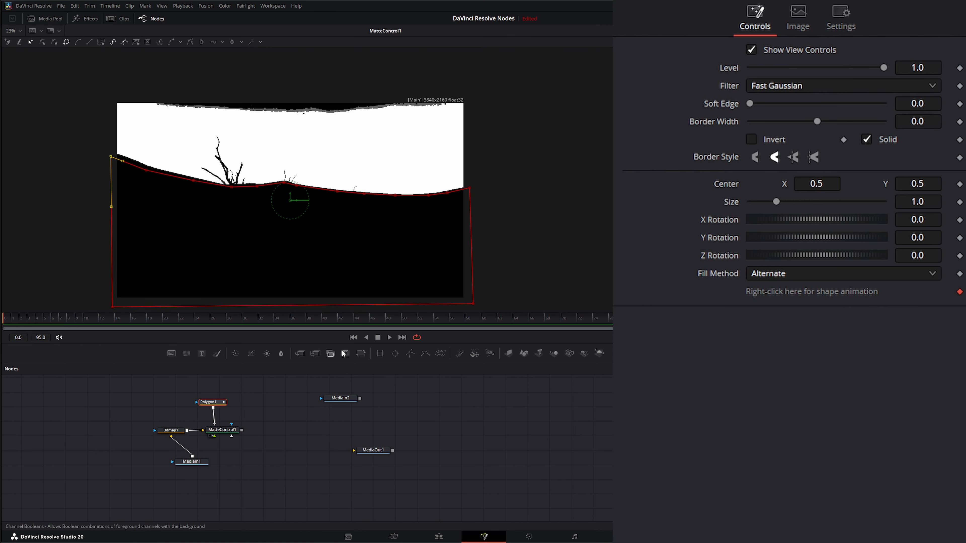
Step: At the last frame, select all polygon points along the dune ridge and shift them slightly down and left
{"action": "left_click", "coordinate": [406, 336]}
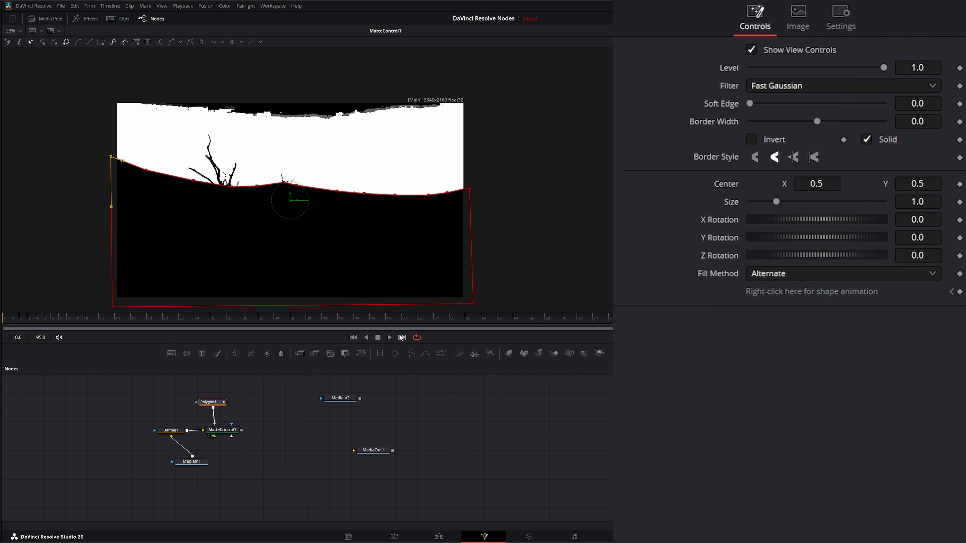
{"action": "left_click_drag", "start_coordinate": [89, 147], "coordinate": [511, 209]}
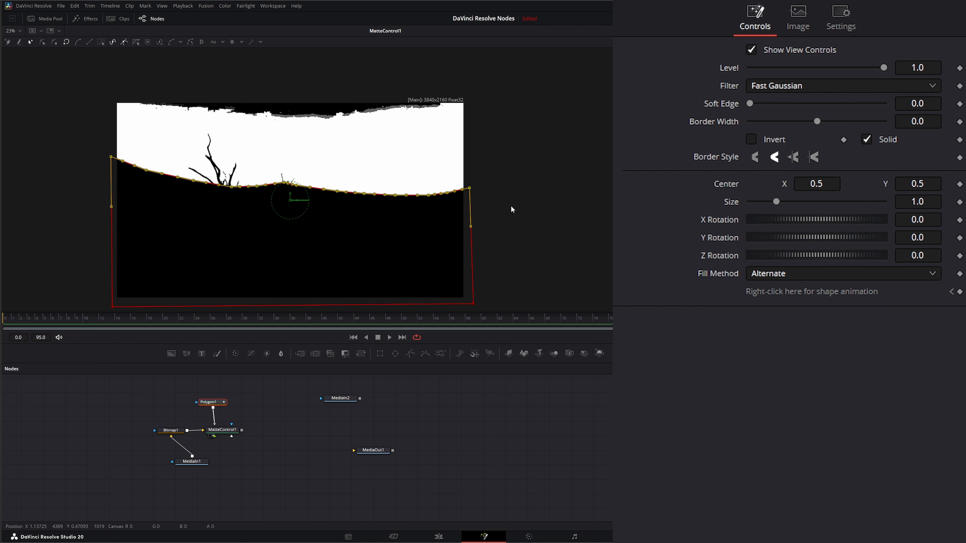
{"action": "left_click", "coordinate": [124, 42]}
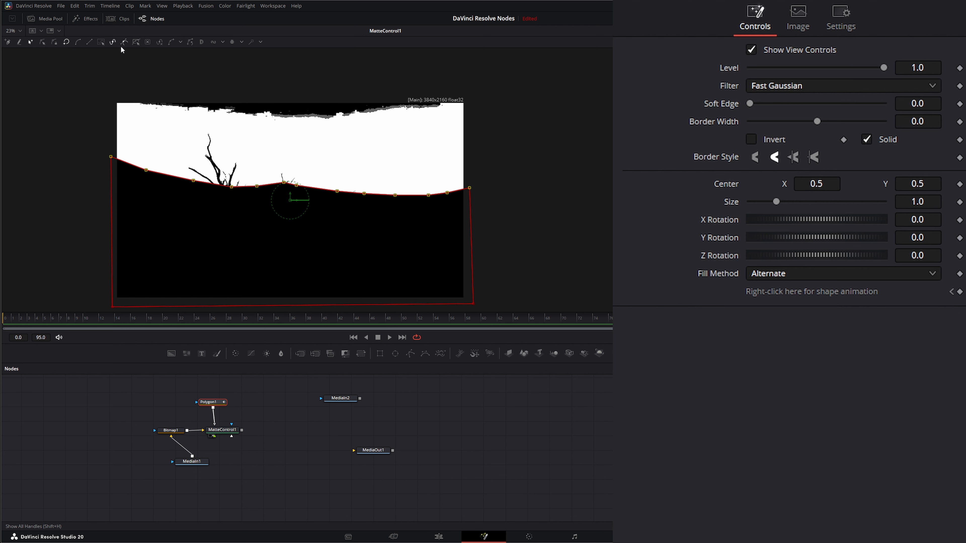
{"action": "mouse_move", "coordinate": [193, 180]}
{"action": "left_mouse_down"}
{"action": "mouse_move", "coordinate": [189, 194]}
{"action": "mouse_move", "coordinate": [189, 185]}
{"action": "left_mouse_up"}
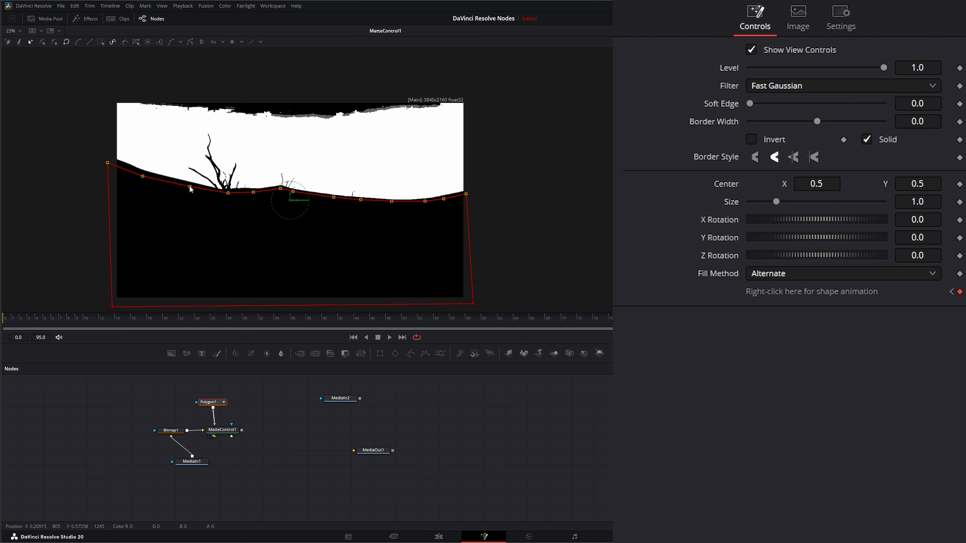
Step: Return to the first frame, check the polygon against the dune ridge and lower its ridge points slightly
{"action": "left_click_drag", "start_coordinate": [763, 321], "coordinate": [3, 325]}
{"action": "scroll", "coordinate": [397, 196], "scroll_direction": "up", "scroll_amount": 2}
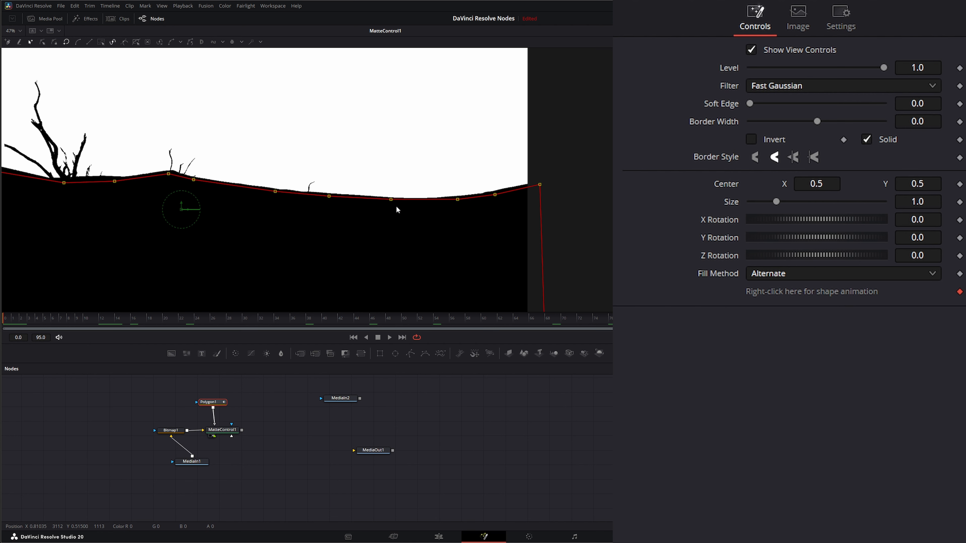
{"action": "scroll", "coordinate": [394, 213], "scroll_direction": "up", "scroll_amount": 2}
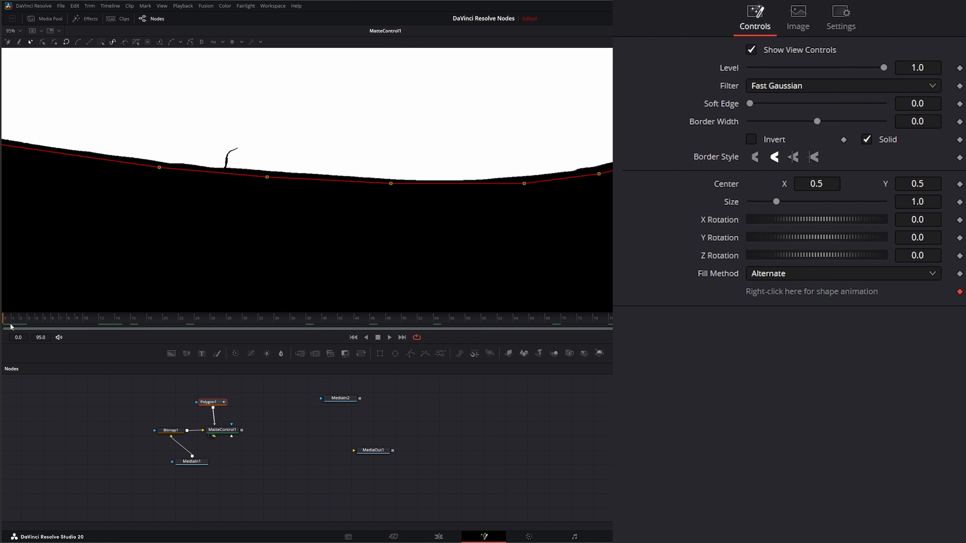
{"action": "mouse_move", "coordinate": [8, 323]}
{"action": "left_mouse_down"}
{"action": "mouse_move", "coordinate": [810, 333]}
{"action": "mouse_move", "coordinate": [3, 340]}
{"action": "left_mouse_up"}
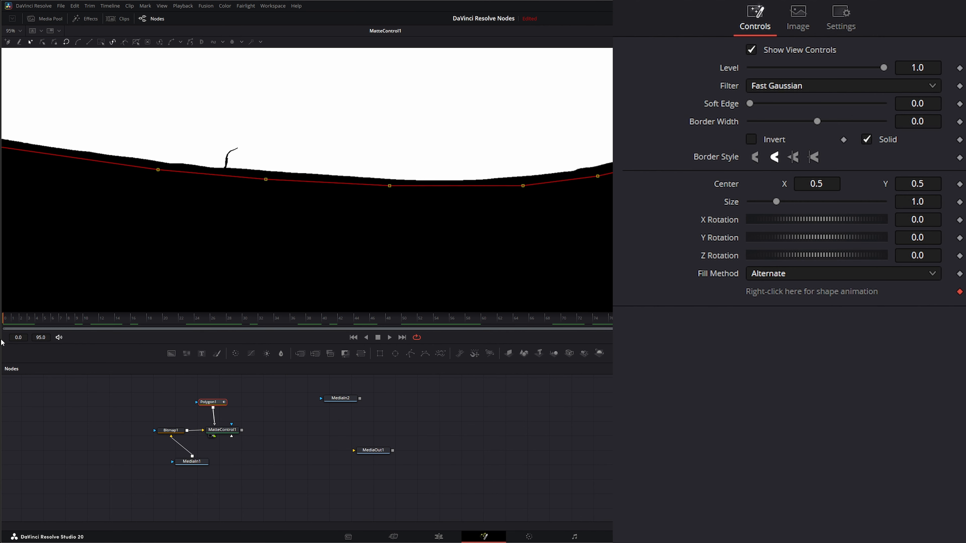
{"action": "scroll", "coordinate": [288, 264], "scroll_direction": "down", "scroll_amount": 6}
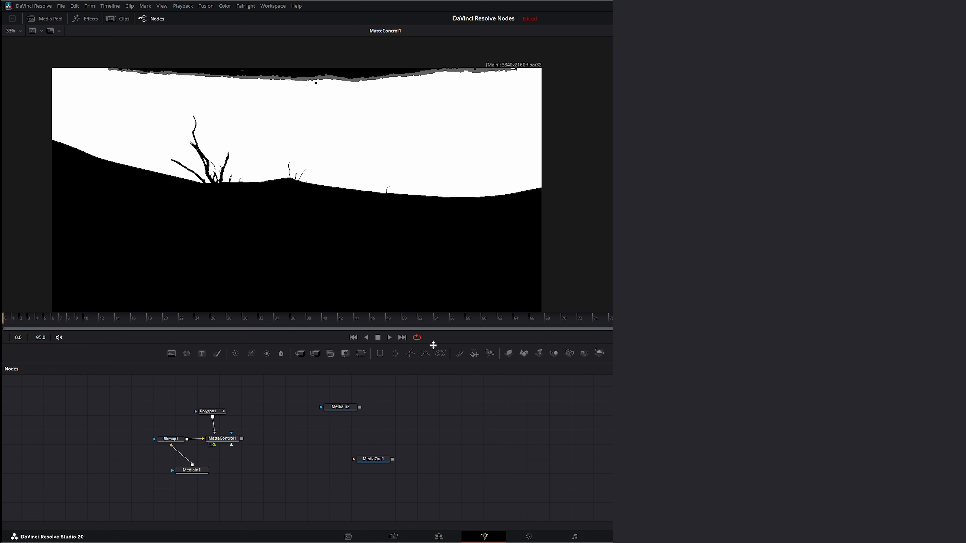
Step: Add a second Polygon mask beside Polygon1, connected to MatteControl1's solid matte input
{"action": "left_click_drag", "start_coordinate": [410, 353], "coordinate": [232, 446]}
{"action": "left_click_drag", "start_coordinate": [249, 409], "coordinate": [250, 409]}
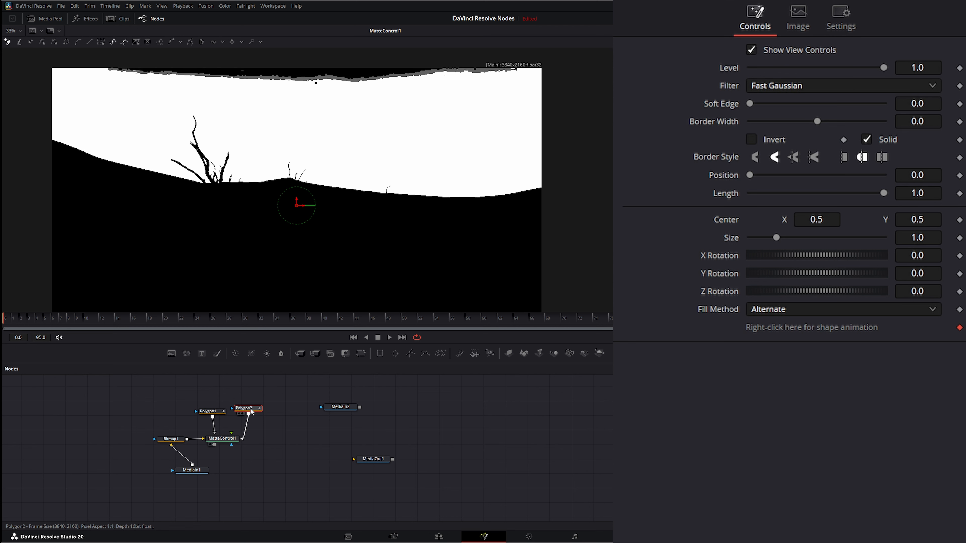
Step: Draw a closed polygon mask around the dark strip along the top edge of the frame, extending past both frame sides
{"action": "left_click", "coordinate": [41, 66]}
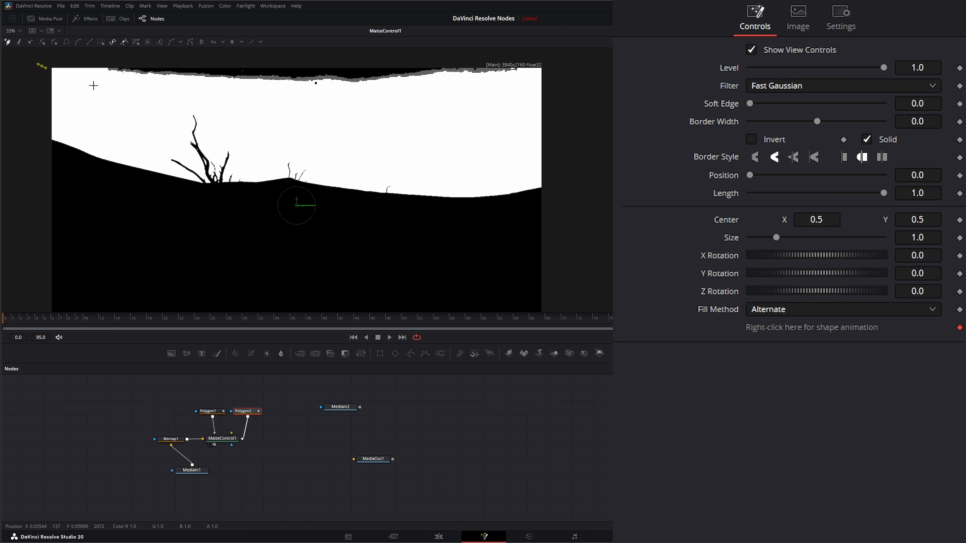
{"action": "left_click_drag", "start_coordinate": [93, 81], "coordinate": [120, 85]}
{"action": "left_click", "coordinate": [373, 116]}
{"action": "left_click_drag", "start_coordinate": [563, 91], "coordinate": [557, 56]}
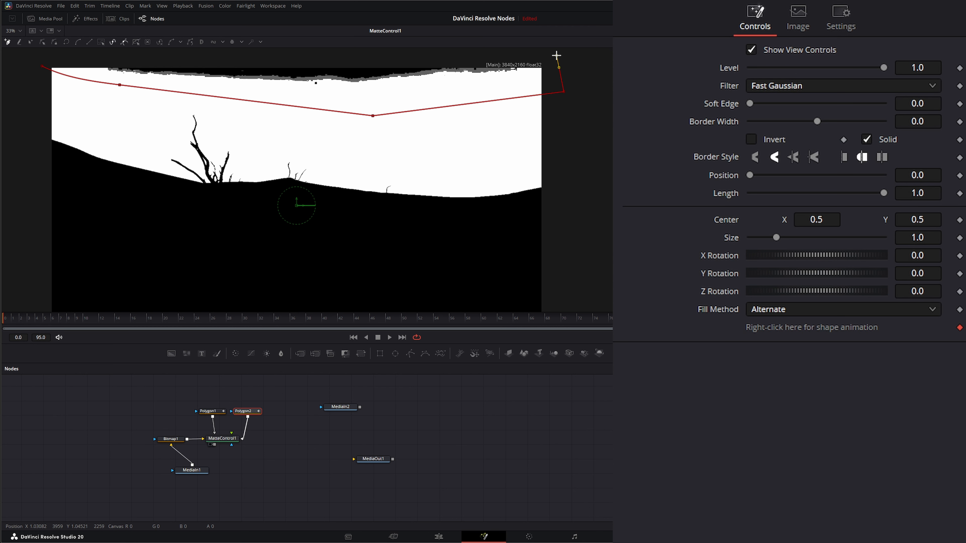
{"action": "left_click_drag", "start_coordinate": [45, 52], "coordinate": [43, 57]}
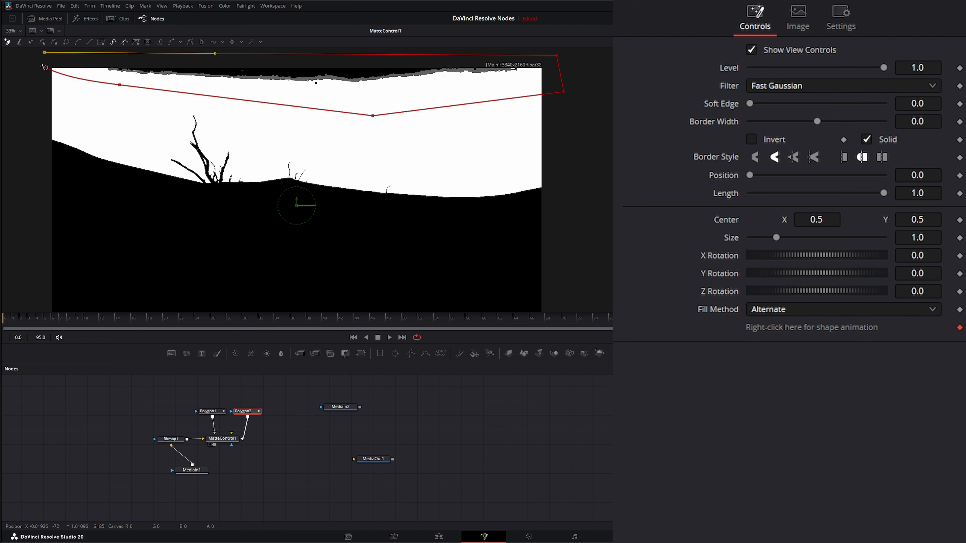
{"action": "left_click", "coordinate": [43, 67]}
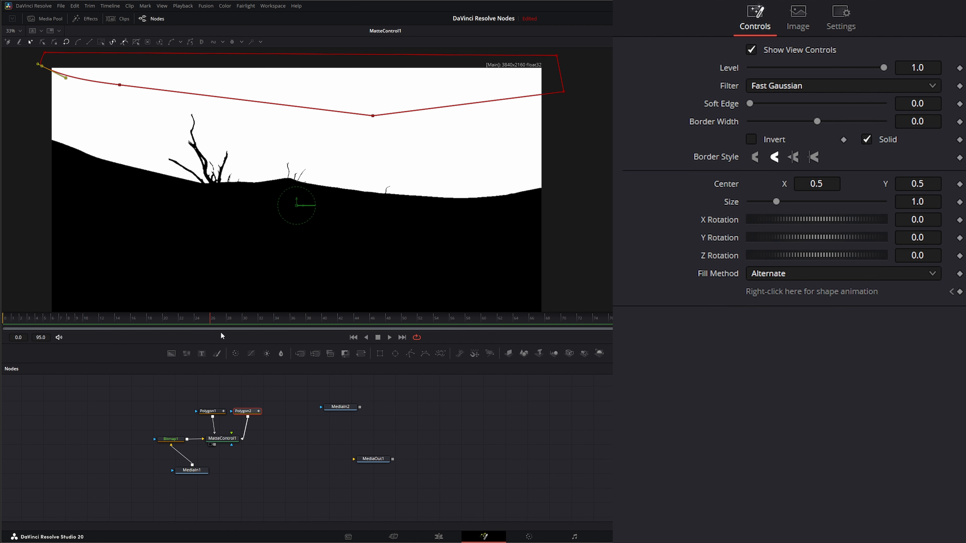
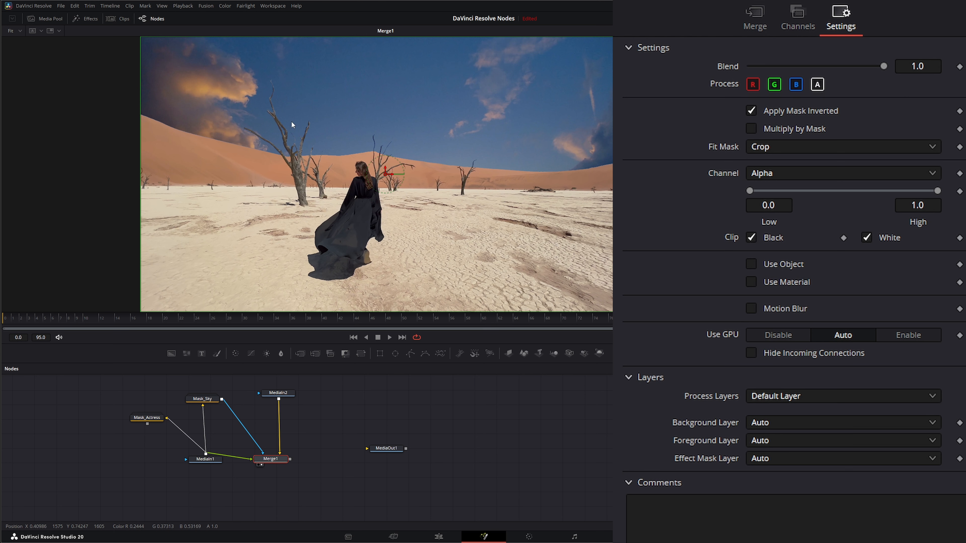
Step: Trim the MediaIn2 sky clip's In point to frame 143
{"action": "left_click", "coordinate": [274, 393]}
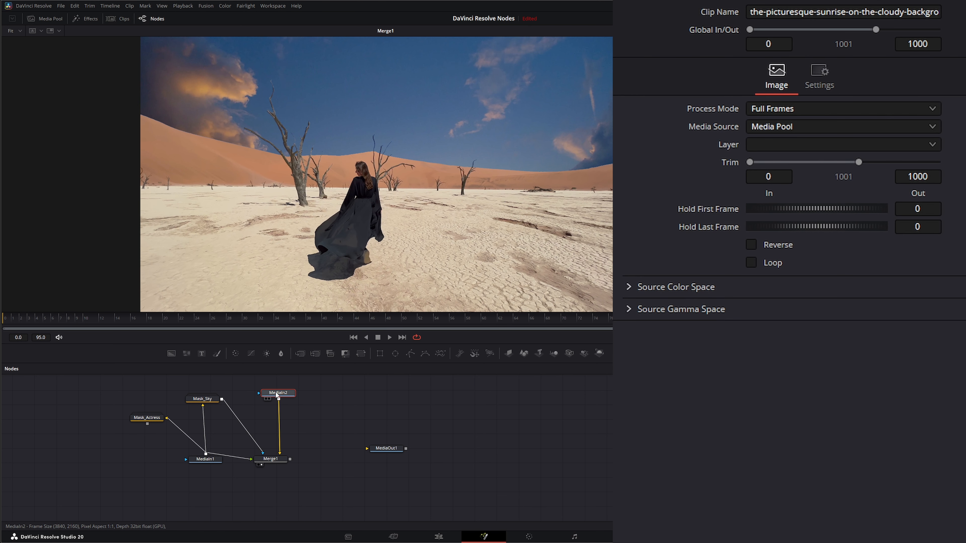
{"action": "mouse_move", "coordinate": [749, 162]}
{"action": "left_mouse_down"}
{"action": "mouse_move", "coordinate": [791, 164]}
{"action": "mouse_move", "coordinate": [755, 166]}
{"action": "mouse_move", "coordinate": [764, 165]}
{"action": "left_mouse_up"}
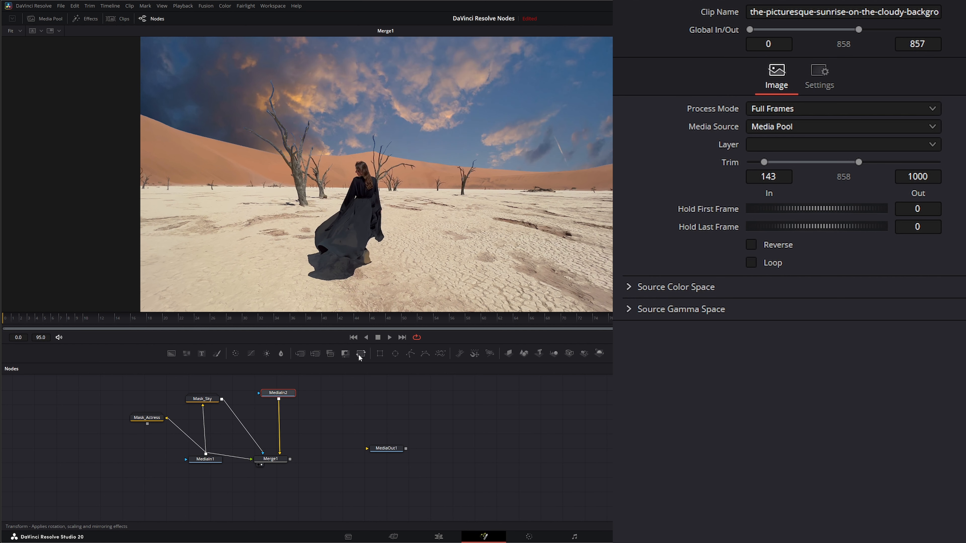
Step: Insert a Transform between MediaIn2 and Merge1, scale it to 1.108 and raise its Center Y to about 0.94
{"action": "left_click_drag", "start_coordinate": [361, 354], "coordinate": [280, 420]}
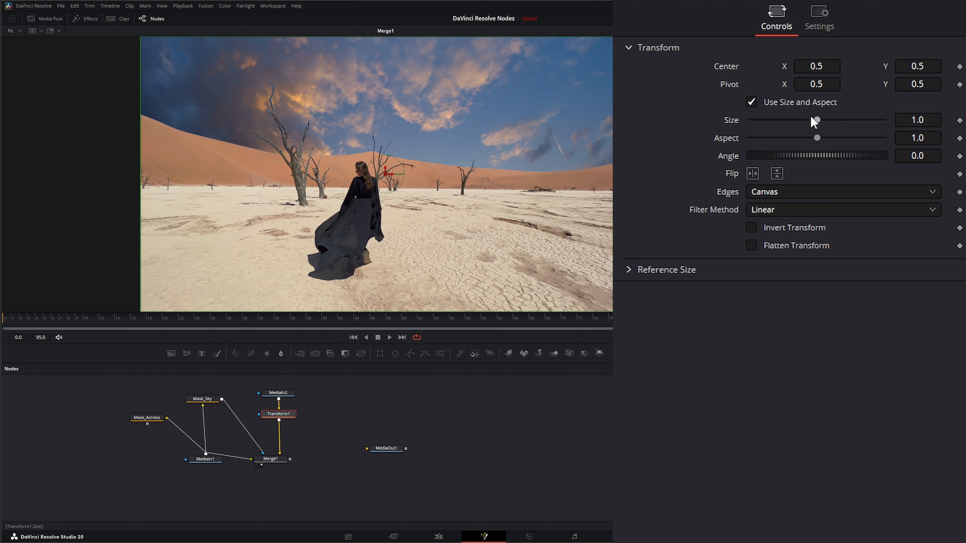
{"action": "left_click_drag", "start_coordinate": [922, 120], "coordinate": [952, 120]}
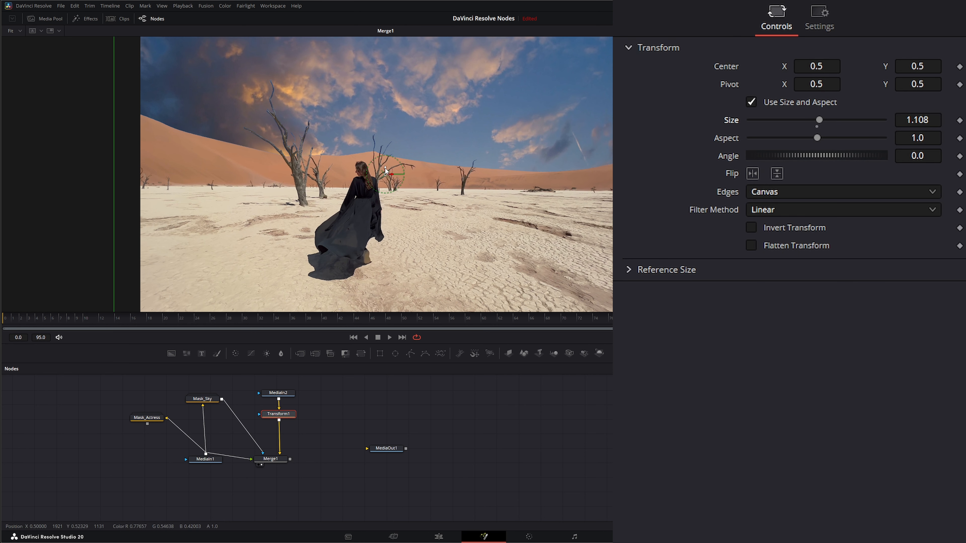
{"action": "left_click_drag", "start_coordinate": [386, 170], "coordinate": [387, 47]}
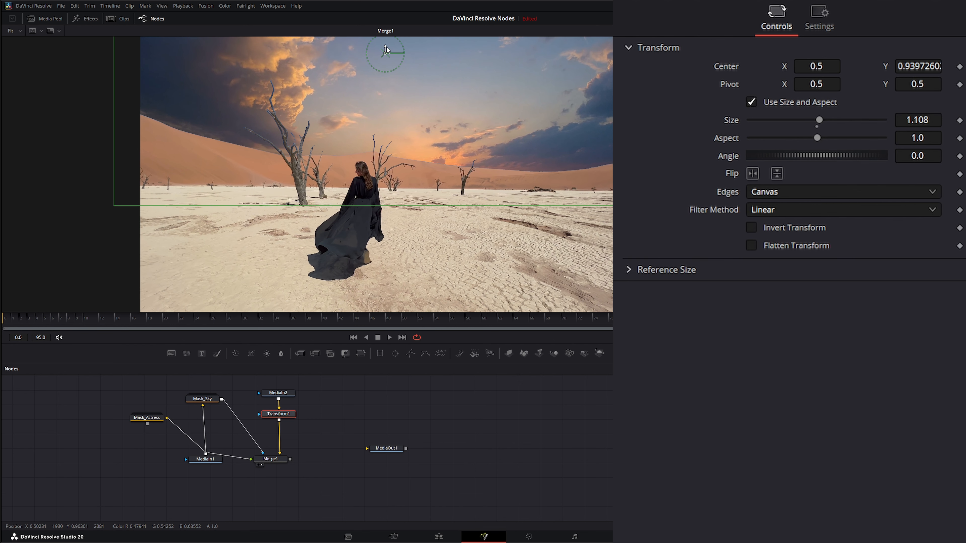
Step: Trim the MediaIn2 sky clip's In point to frame 549
{"action": "left_click", "coordinate": [278, 393]}
{"action": "left_click_drag", "start_coordinate": [769, 166], "coordinate": [807, 165]}
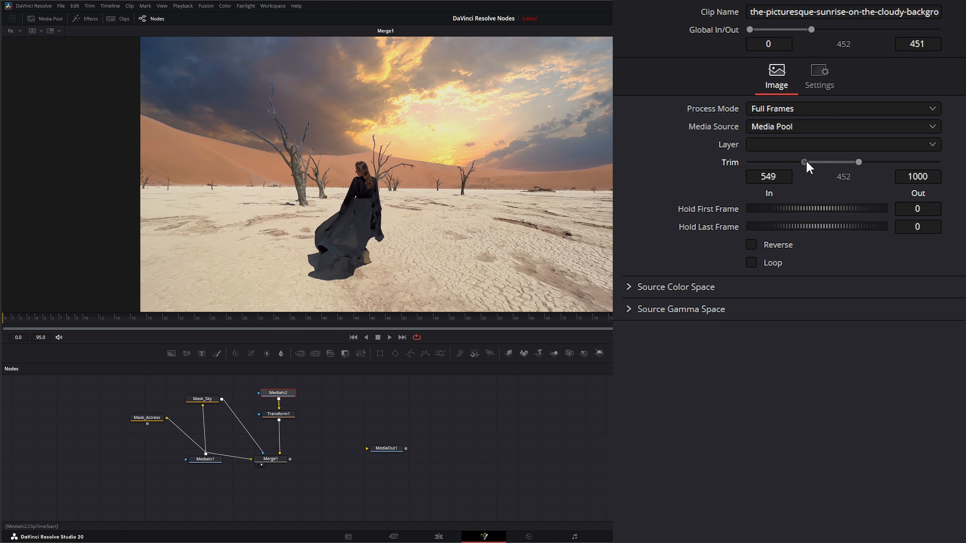
Step: Set Transform1's Size to 1.3, lower its Center Y to about 0.85 and play back the composite
{"action": "left_click", "coordinate": [282, 415]}
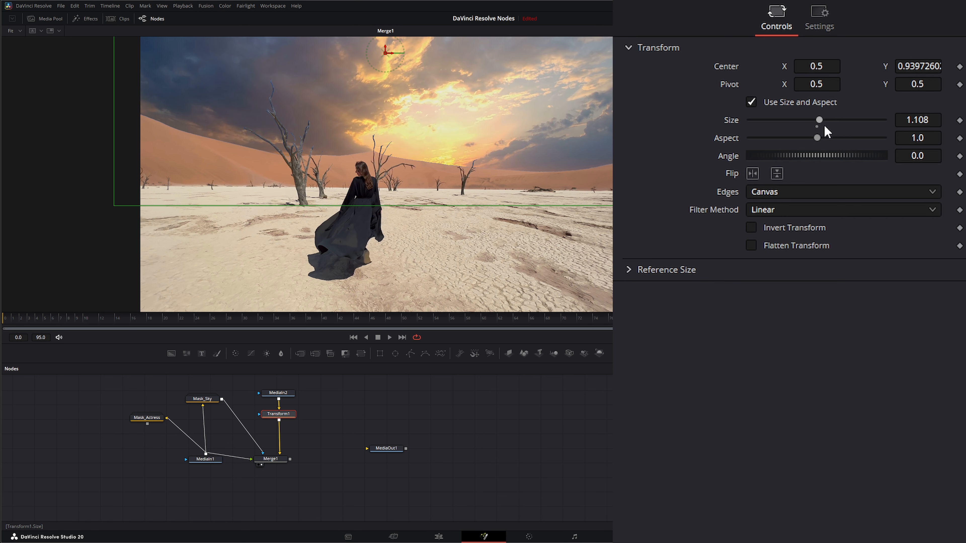
{"action": "left_click_drag", "start_coordinate": [822, 123], "coordinate": [824, 123]}
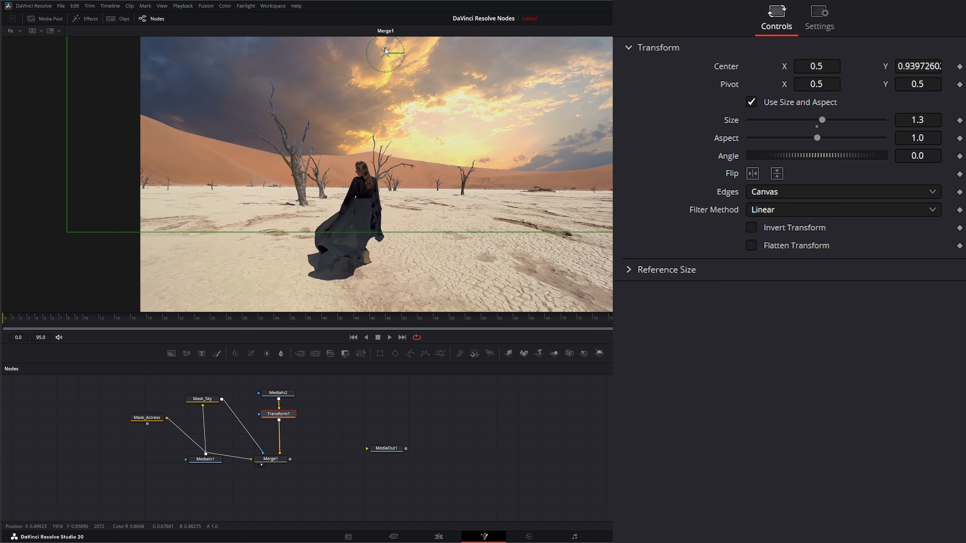
{"action": "left_click_drag", "start_coordinate": [384, 49], "coordinate": [385, 72]}
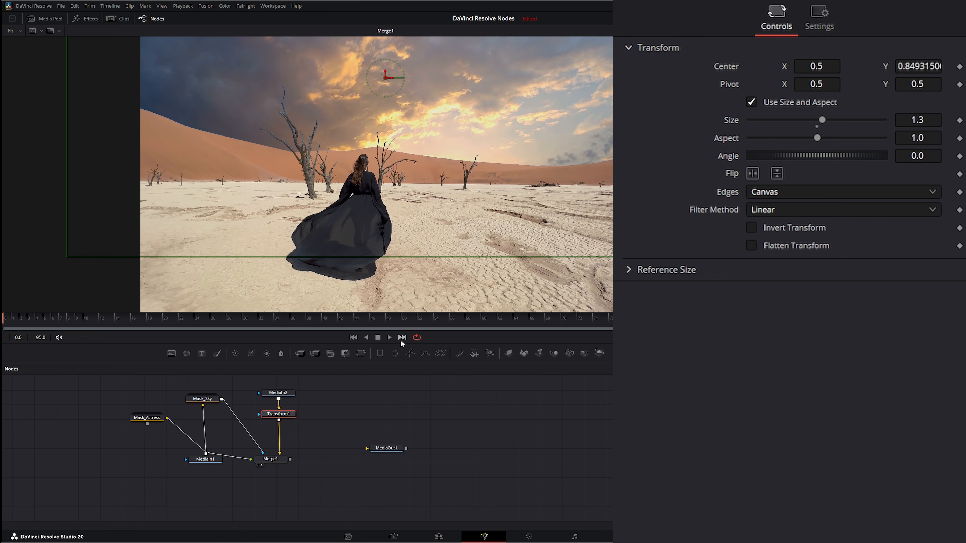
{"action": "left_click", "coordinate": [390, 338]}
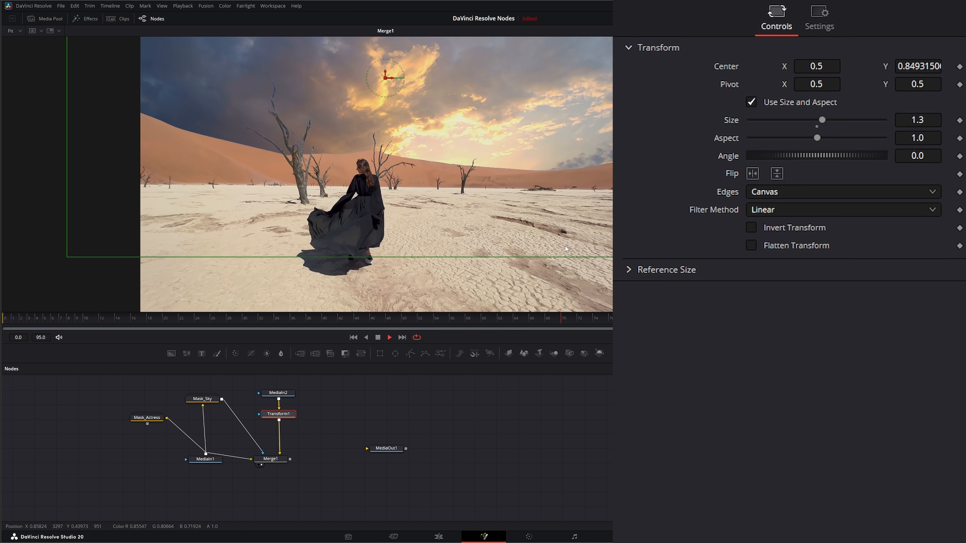
{"action": "left_click", "coordinate": [390, 337]}
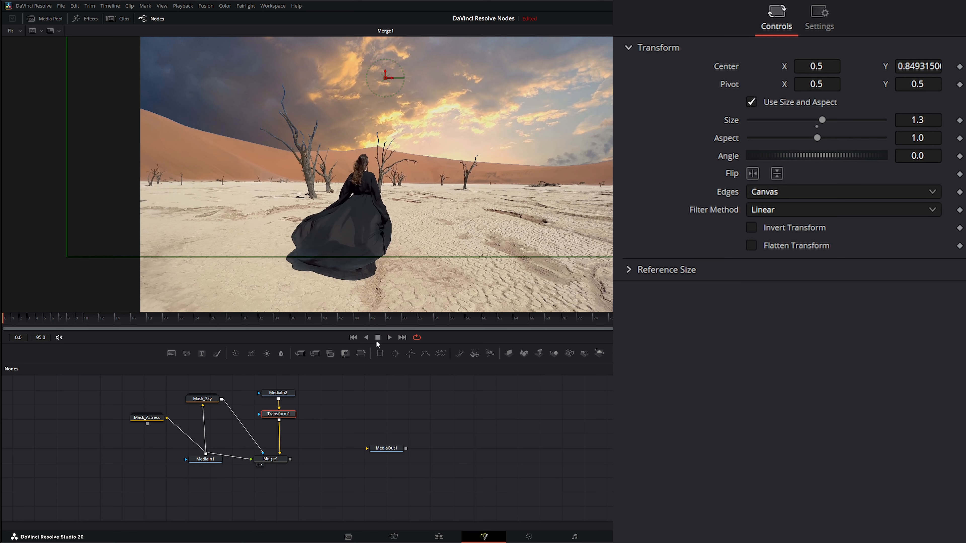
Step: Expand the Mask_Sky group, make room around it in the node graph and select MatteControl1
{"action": "double_click", "coordinate": [190, 398]}
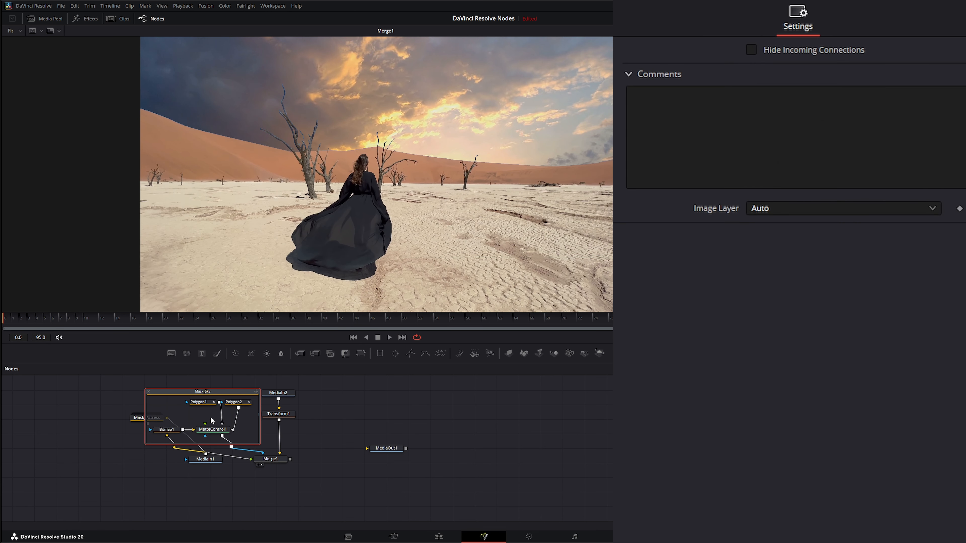
{"action": "left_click_drag", "start_coordinate": [220, 392], "coordinate": [212, 373]}
{"action": "left_click_drag", "start_coordinate": [399, 404], "coordinate": [396, 441]}
{"action": "left_click_drag", "start_coordinate": [212, 430], "coordinate": [200, 386]}
{"action": "left_click", "coordinate": [200, 423]}
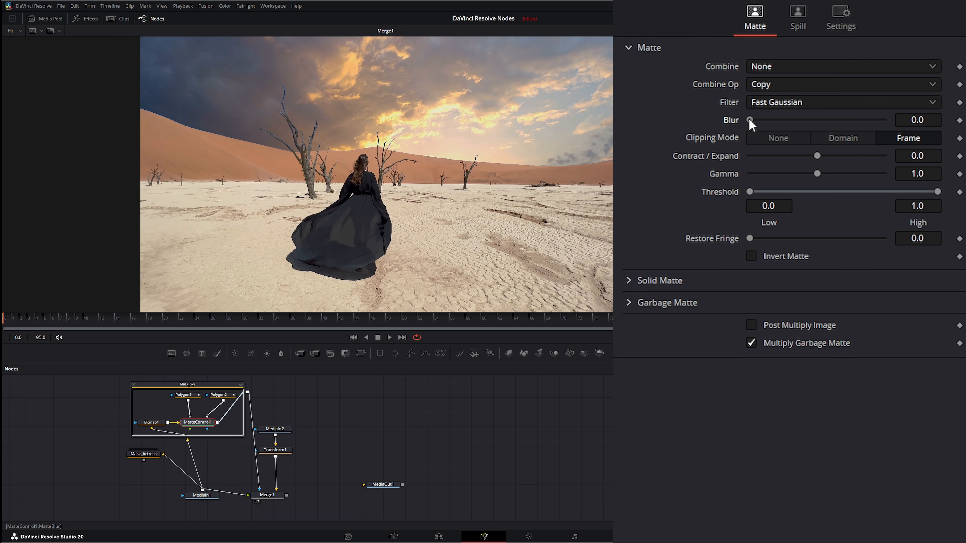
Step: Refine the matte edge around the bare tree branches with Contract/Expand at 0.28 and Blur at 0.48 on MatteControl1
{"action": "left_click_drag", "start_coordinate": [756, 122], "coordinate": [748, 119]}
{"action": "scroll", "coordinate": [291, 135], "scroll_direction": "up", "scroll_amount": 5}
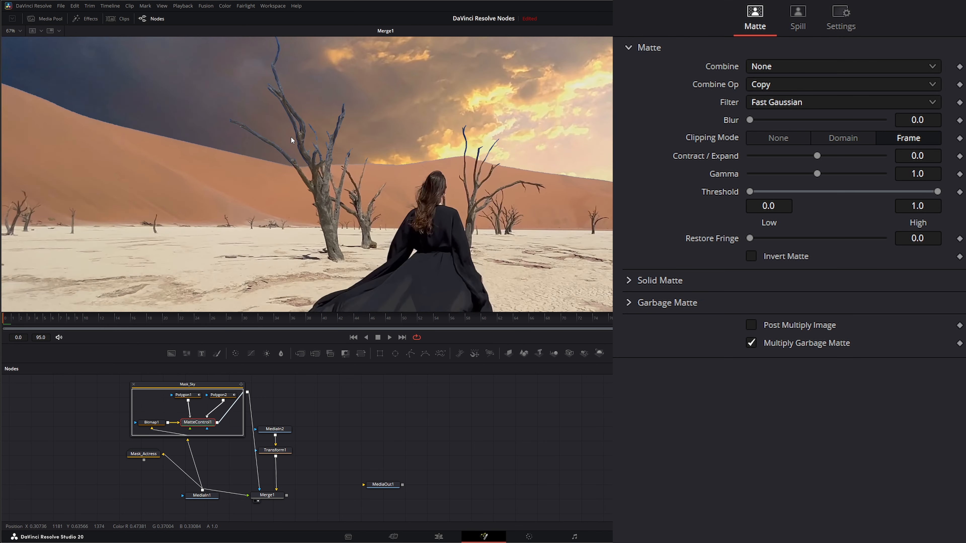
{"action": "left_click_drag", "start_coordinate": [340, 145], "coordinate": [228, 195]}
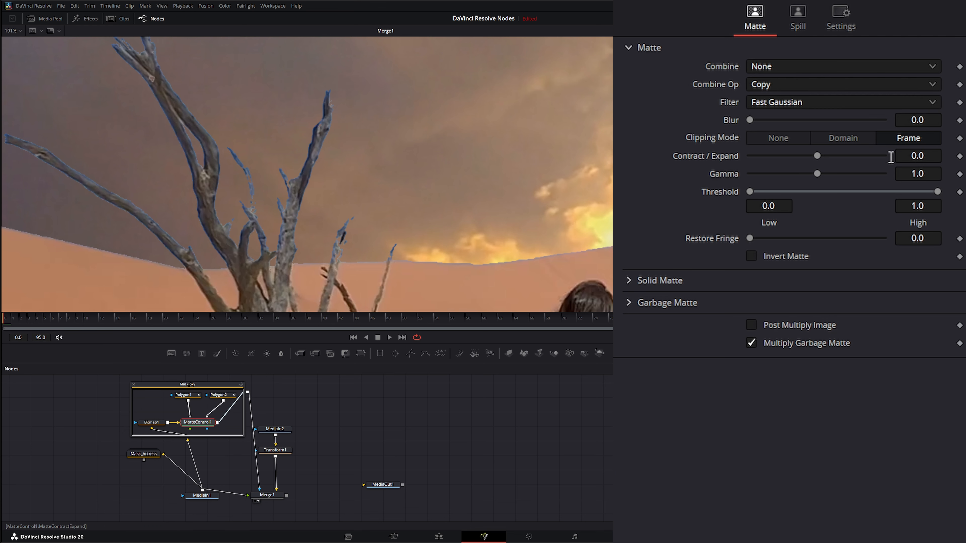
{"action": "mouse_move", "coordinate": [817, 156]}
{"action": "left_mouse_down"}
{"action": "mouse_move", "coordinate": [848, 156]}
{"action": "mouse_move", "coordinate": [835, 156]}
{"action": "left_mouse_up"}
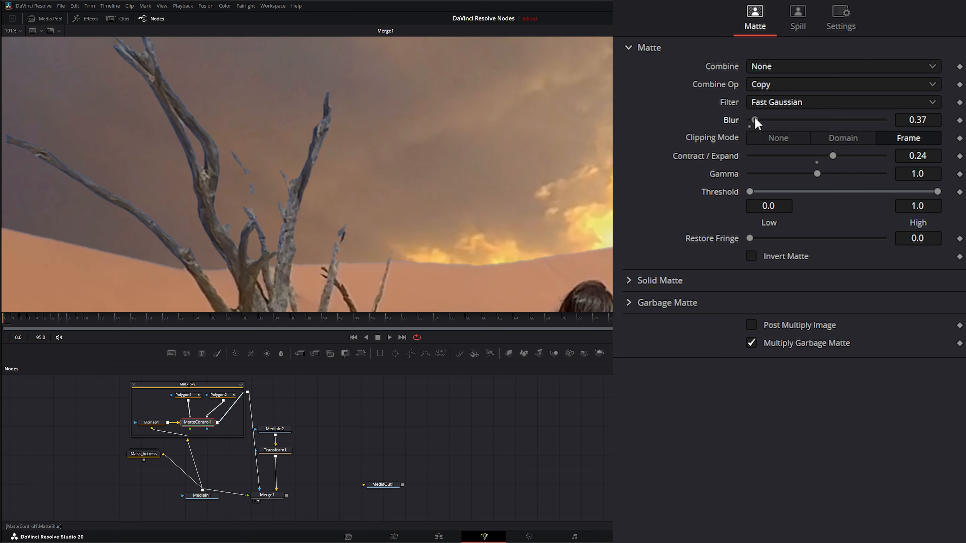
{"action": "left_click_drag", "start_coordinate": [757, 119], "coordinate": [758, 118]}
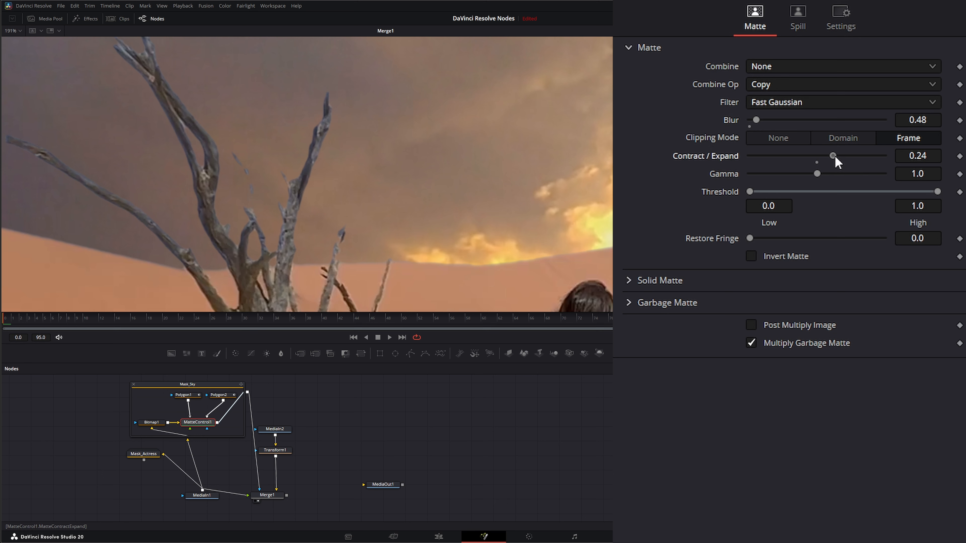
{"action": "left_click_drag", "start_coordinate": [835, 157], "coordinate": [839, 156]}
Step: Play back the composite and examine the sky edges around the trees, the actress and the dune ridge
{"action": "scroll", "coordinate": [378, 249], "scroll_direction": "down", "scroll_amount": 5}
{"action": "left_click_drag", "start_coordinate": [400, 260], "coordinate": [294, 201]}
{"action": "left_click", "coordinate": [390, 337]}
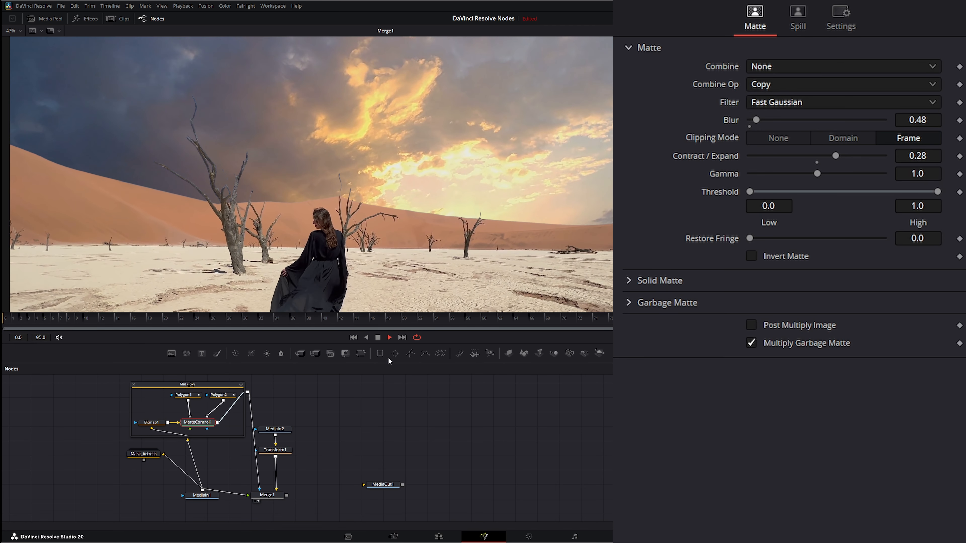
{"action": "left_click", "coordinate": [377, 337]}
{"action": "scroll", "coordinate": [351, 292], "scroll_direction": "down", "scroll_amount": 3}
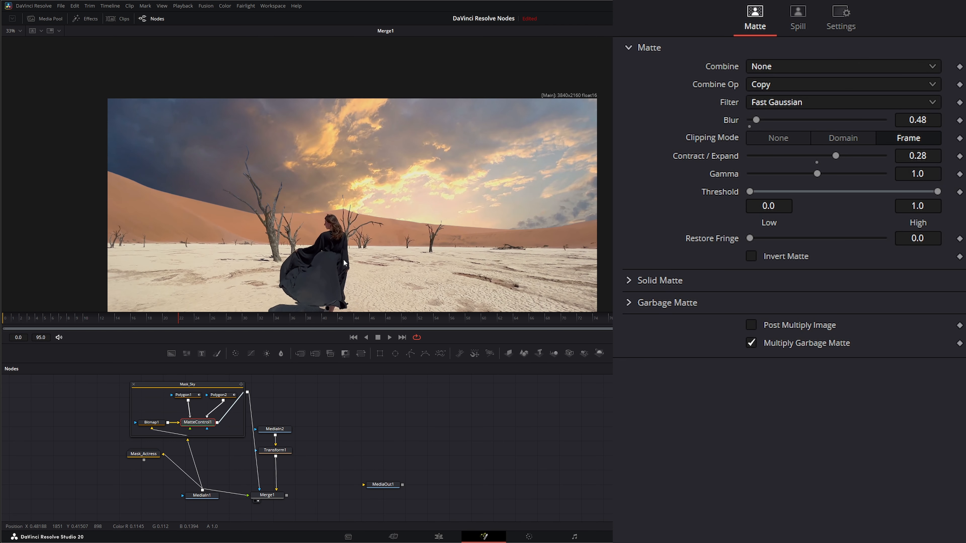
{"action": "left_click_drag", "start_coordinate": [278, 217], "coordinate": [281, 215]}
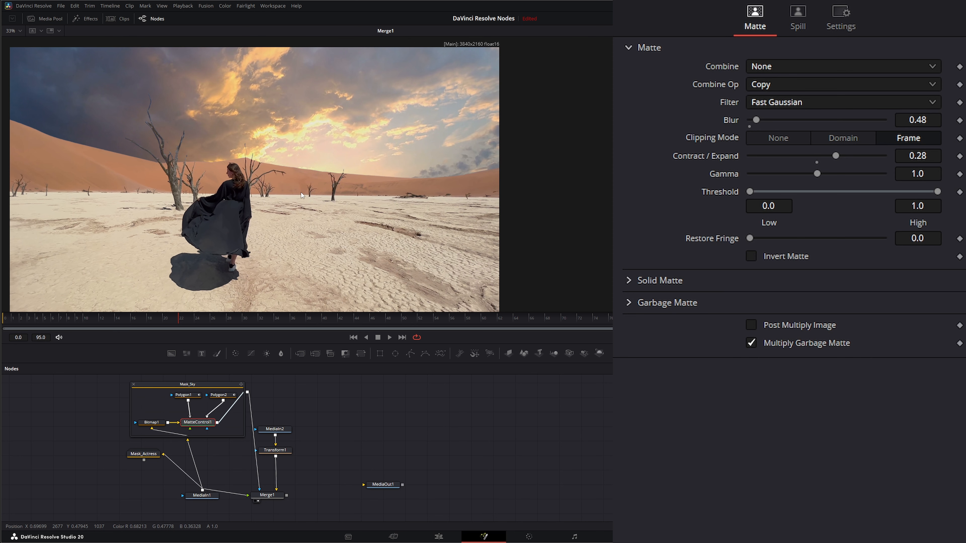
{"action": "scroll", "coordinate": [301, 192], "scroll_direction": "up", "scroll_amount": 2}
{"action": "scroll", "coordinate": [299, 192], "scroll_direction": "up", "scroll_amount": 2}
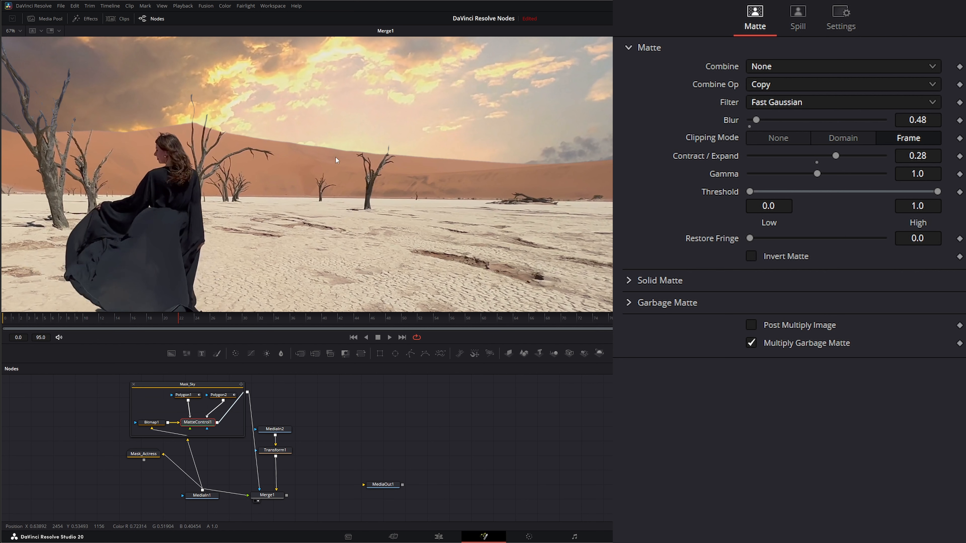
Step: Collapse the Mask_Sky group and add a second Merge after Merge1 with Transform1's output as its foreground
{"action": "left_click", "coordinate": [133, 386]}
{"action": "left_click", "coordinate": [173, 394]}
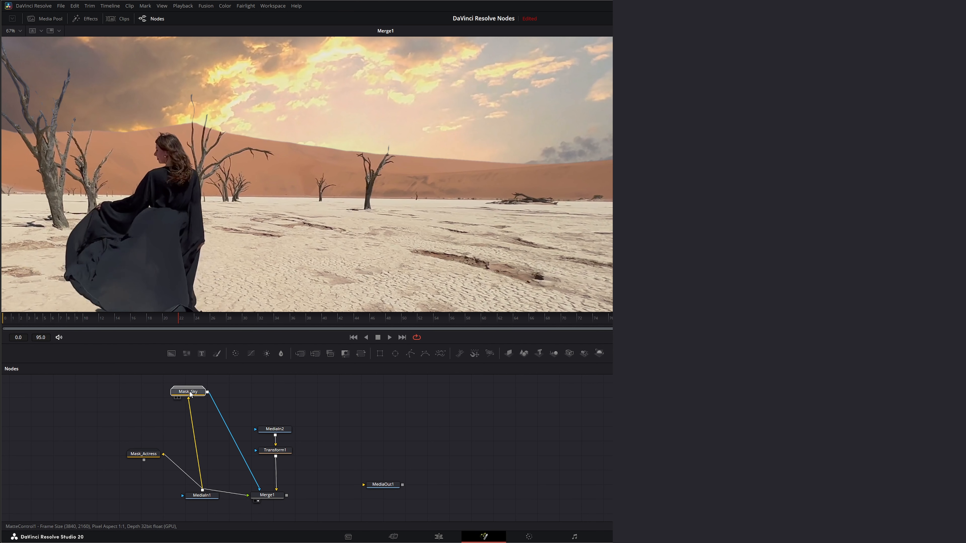
{"action": "left_click_drag", "start_coordinate": [300, 354], "coordinate": [262, 477]}
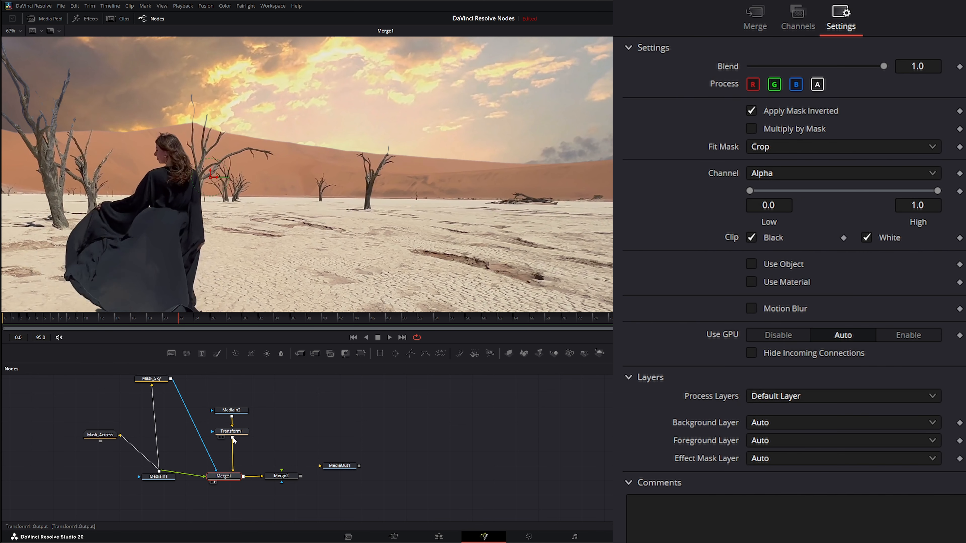
{"action": "left_click_drag", "start_coordinate": [232, 437], "coordinate": [284, 475]}
{"action": "left_click", "coordinate": [282, 476]}
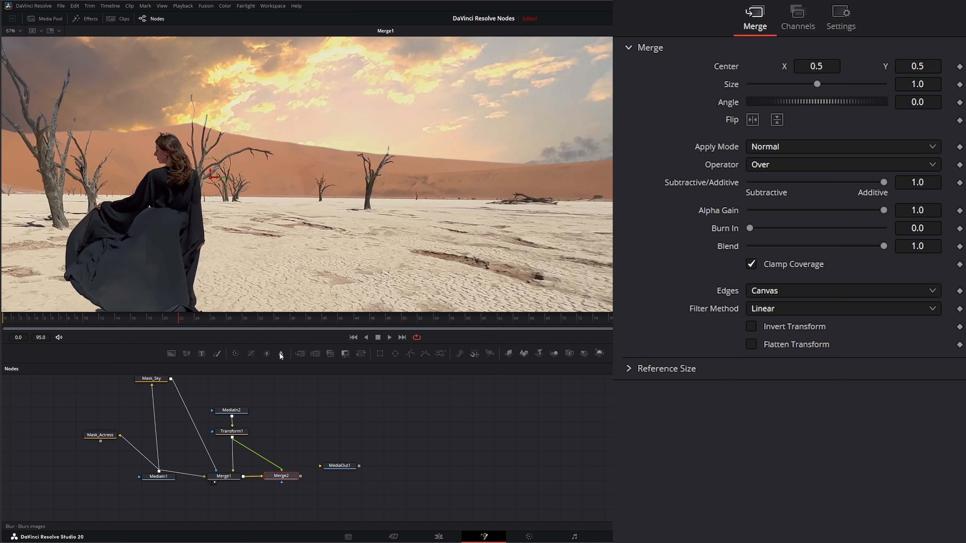
Step: Insert a Blur between Transform1 and Merge2, display it and increase its Blur Size until the sky is strongly blurred
{"action": "left_click_drag", "start_coordinate": [280, 353], "coordinate": [288, 448]}
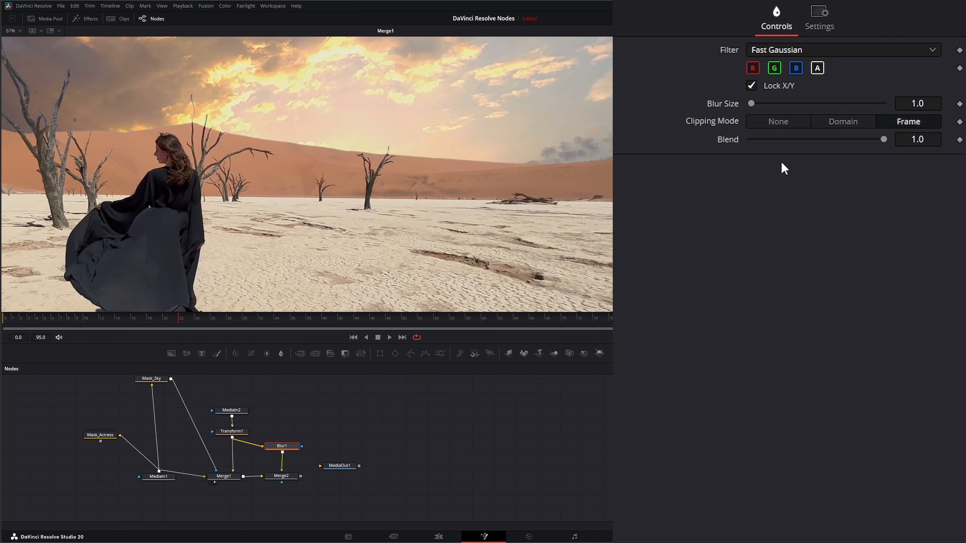
{"action": "left_click_drag", "start_coordinate": [752, 103], "coordinate": [785, 105]}
{"action": "left_click_drag", "start_coordinate": [282, 446], "coordinate": [291, 258]}
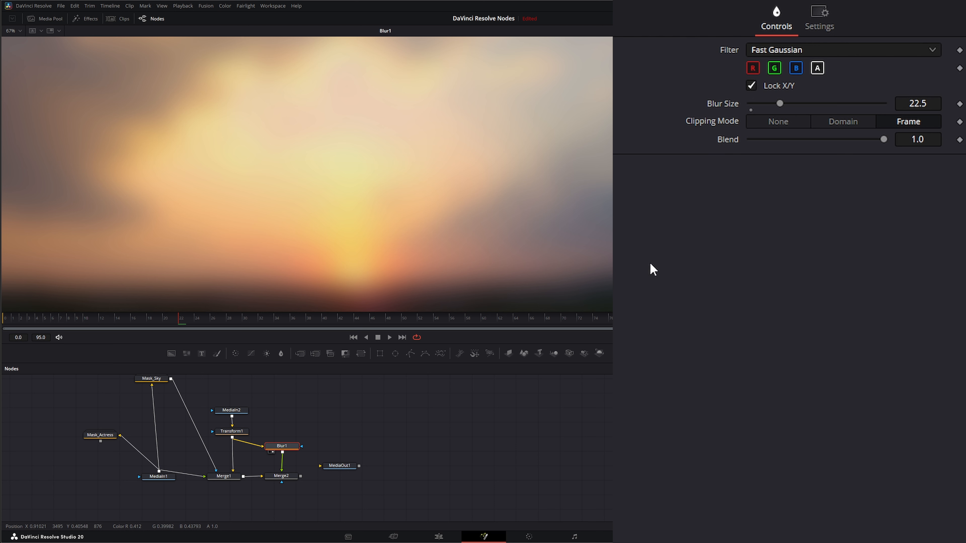
{"action": "mouse_move", "coordinate": [780, 103]}
{"action": "left_mouse_down"}
{"action": "mouse_move", "coordinate": [798, 103]}
{"action": "mouse_move", "coordinate": [787, 104]}
{"action": "left_mouse_up"}
Step: With Merge1 displayed, attach an Ellipse mask to Merge2 and move its center to about X 0.65, Y 0.55
{"action": "left_click", "coordinate": [224, 476]}
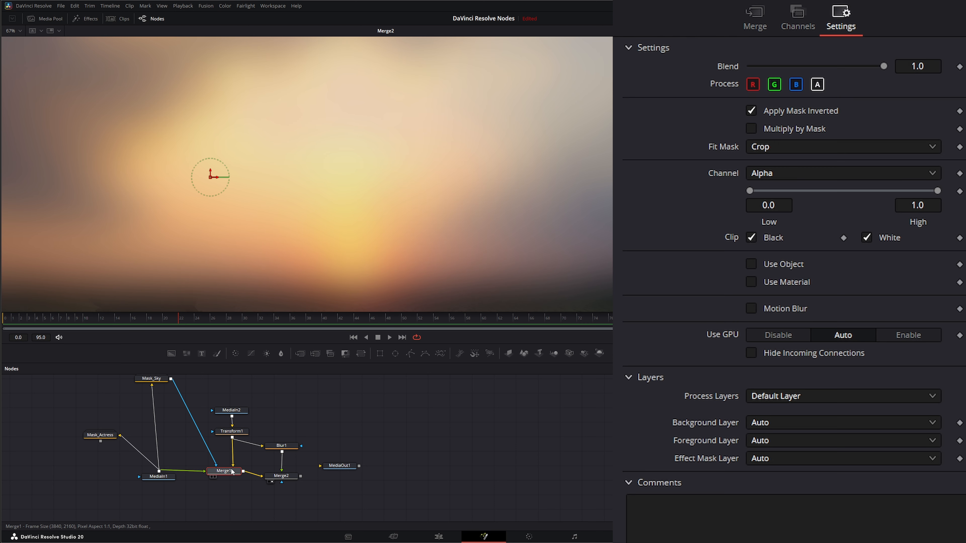
{"action": "left_click_drag", "start_coordinate": [223, 476], "coordinate": [243, 226]}
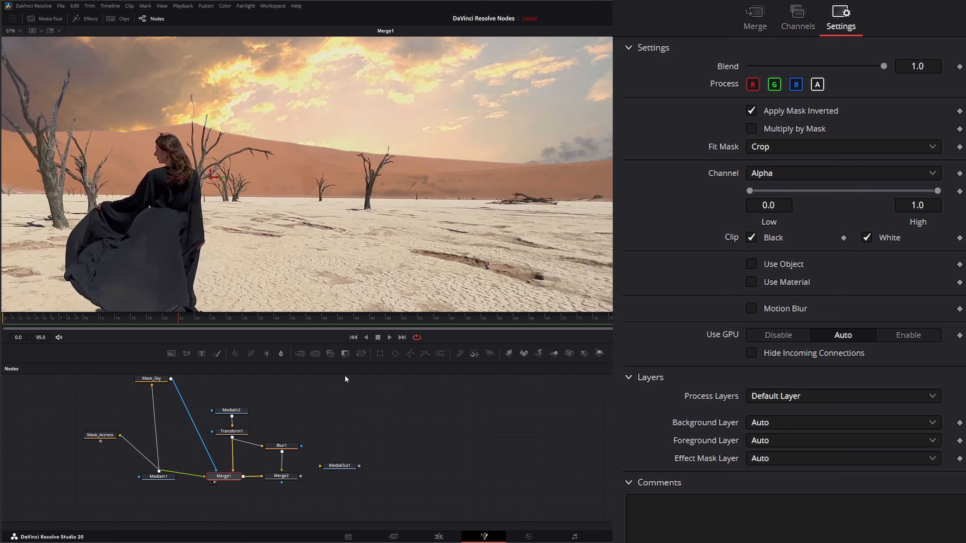
{"action": "left_click_drag", "start_coordinate": [394, 353], "coordinate": [338, 418]}
{"action": "left_click_drag", "start_coordinate": [290, 500], "coordinate": [282, 483]}
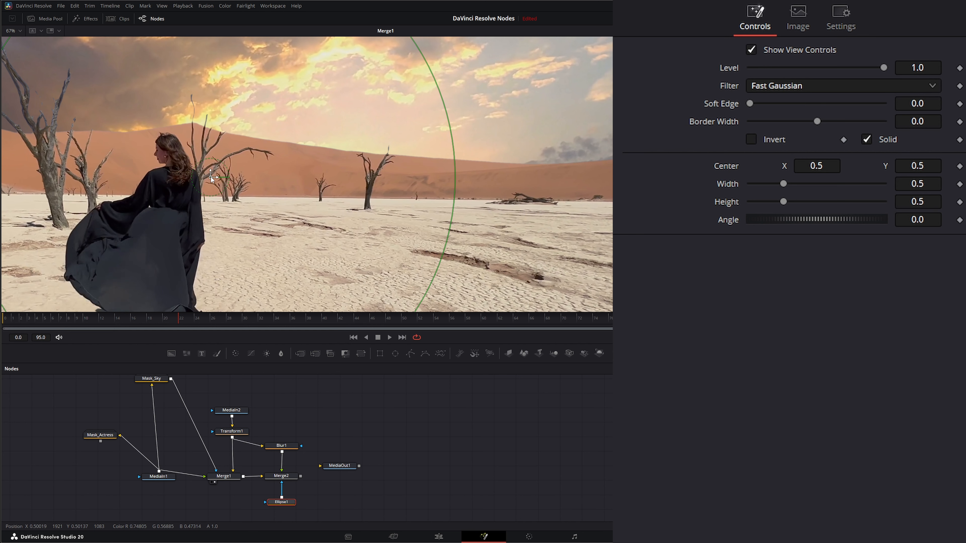
{"action": "left_click_drag", "start_coordinate": [211, 176], "coordinate": [362, 150]}
{"action": "scroll", "coordinate": [362, 151], "scroll_direction": "down", "scroll_amount": 2}
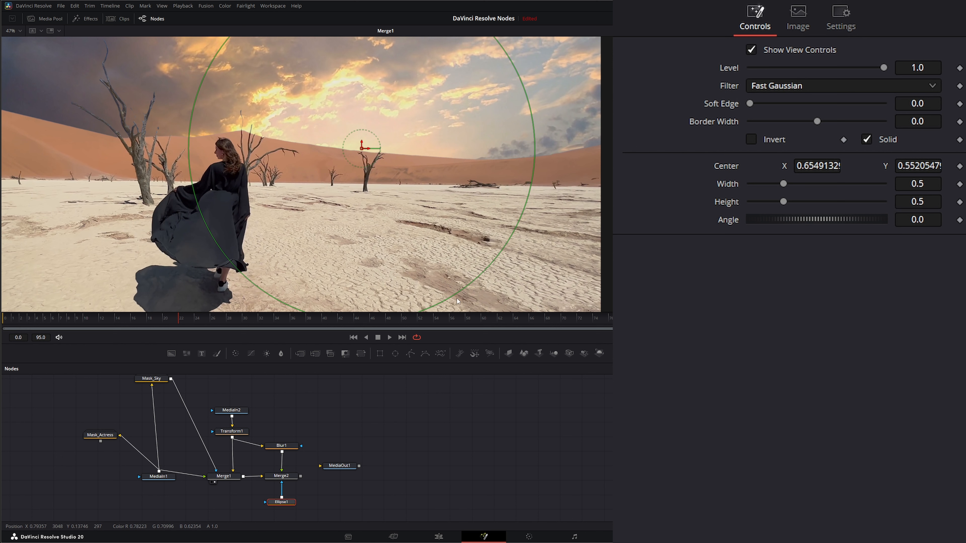
Step: Shrink the Ellipse mask to about 0.155 in width and height, display Merge2, and set the mask's Soft Edge to about 0.137
{"action": "left_click_drag", "start_coordinate": [456, 299], "coordinate": [400, 187]}
{"action": "left_click", "coordinate": [271, 482]}
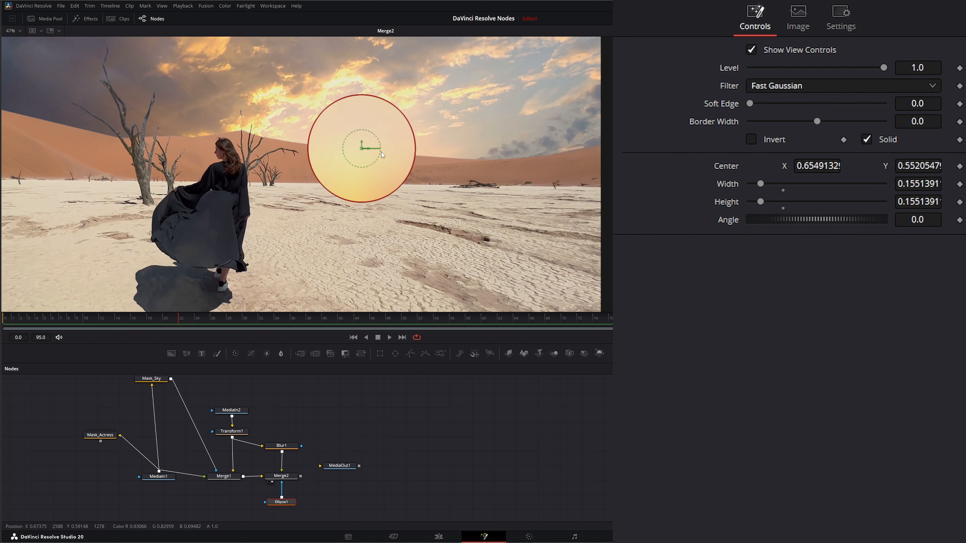
{"action": "left_click", "coordinate": [282, 448]}
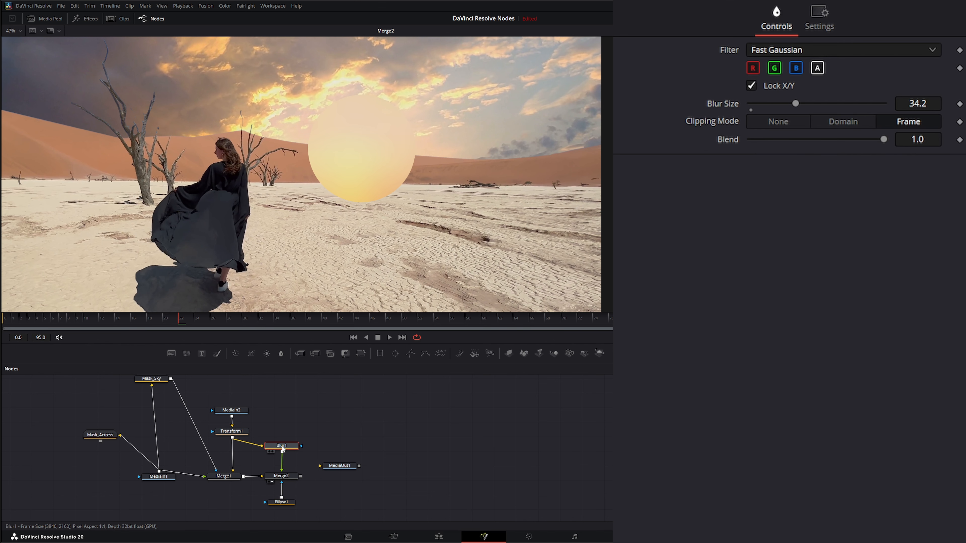
{"action": "left_click", "coordinate": [283, 479]}
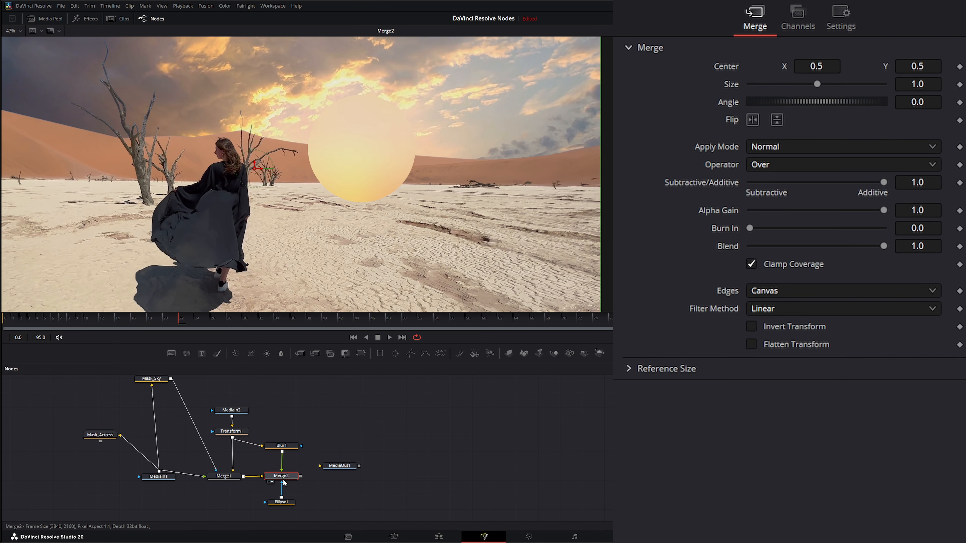
{"action": "left_click", "coordinate": [282, 502]}
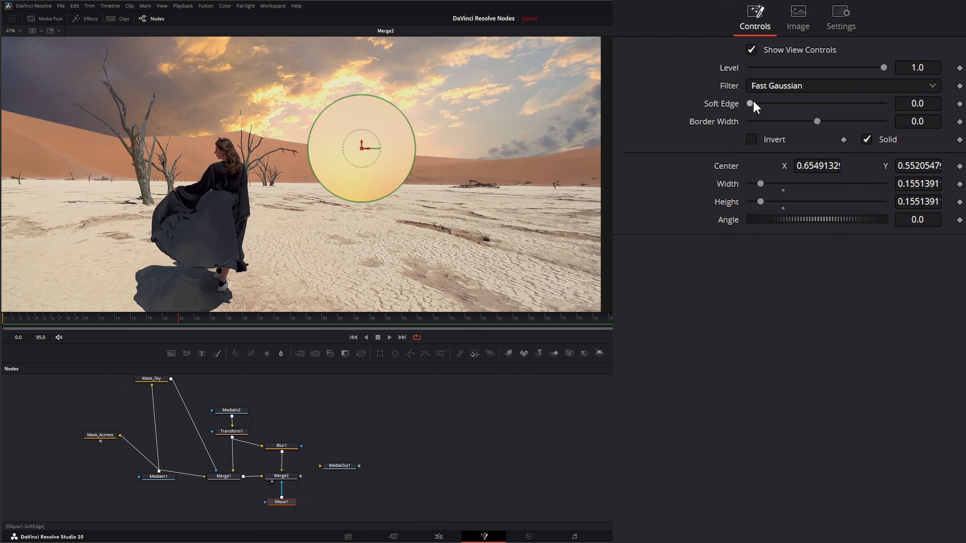
{"action": "left_click_drag", "start_coordinate": [750, 105], "coordinate": [843, 103]}
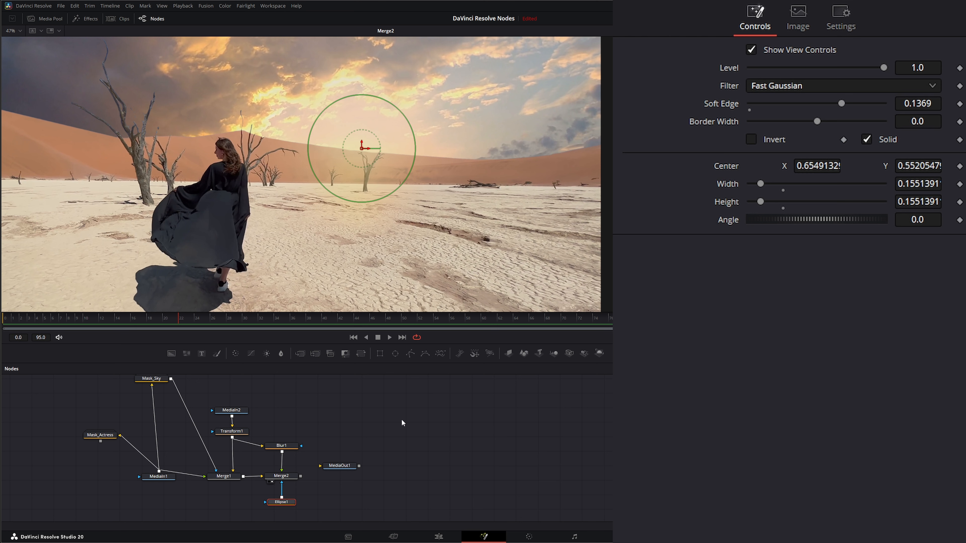
Step: Play back the composite from the first frame and examine the soft glow at the horizon
{"action": "left_click", "coordinate": [347, 403]}
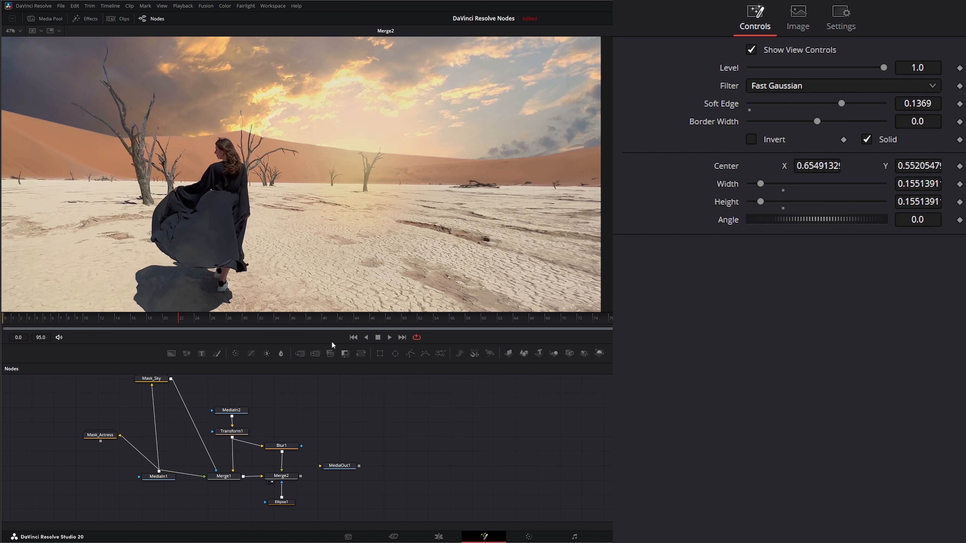
{"action": "left_click_drag", "start_coordinate": [176, 317], "coordinate": [2, 328]}
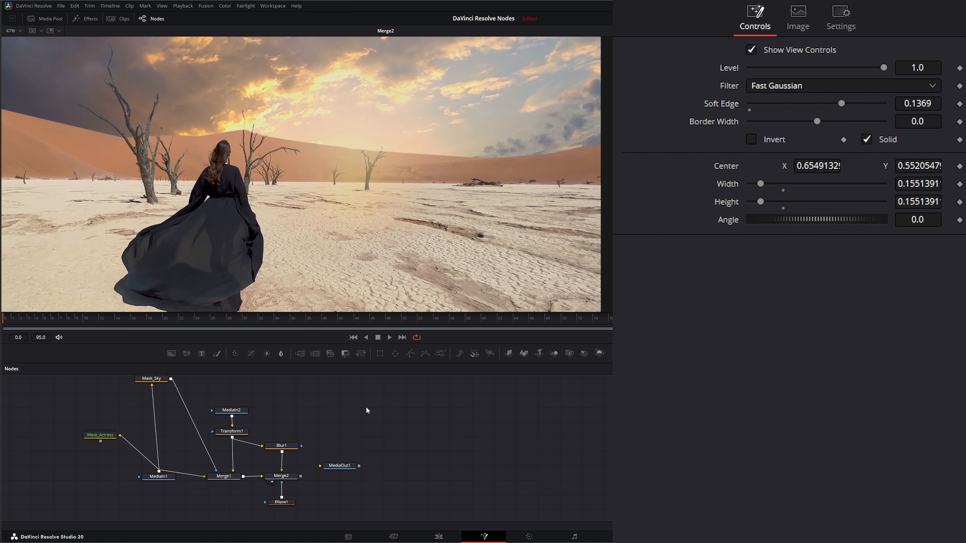
{"action": "left_click", "coordinate": [390, 337]}
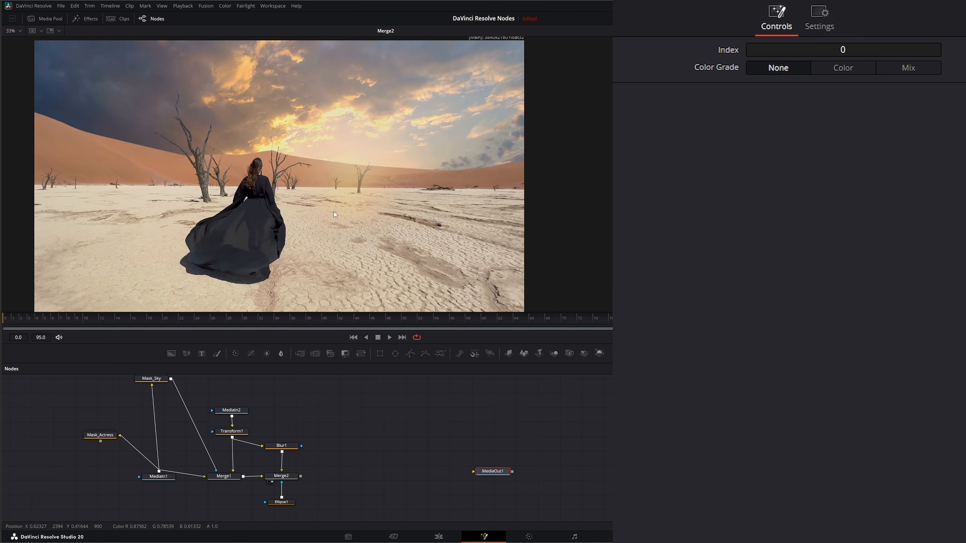
{"action": "left_click_drag", "start_coordinate": [333, 211], "coordinate": [305, 207]}
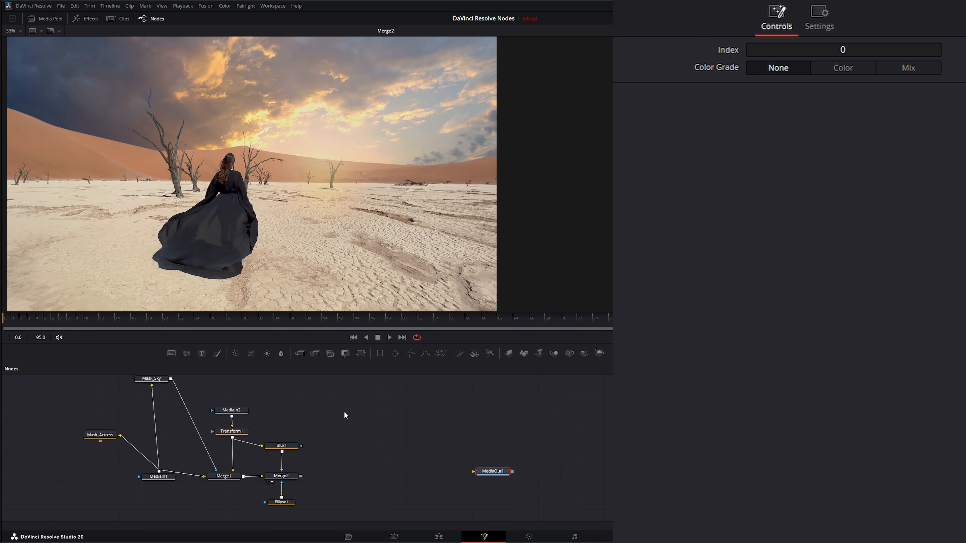
Step: Display MediaIn1 and add a Camera Tracker node to the composition
{"action": "left_click_drag", "start_coordinate": [354, 450], "coordinate": [400, 441]}
{"action": "left_click_drag", "start_coordinate": [210, 466], "coordinate": [219, 272]}
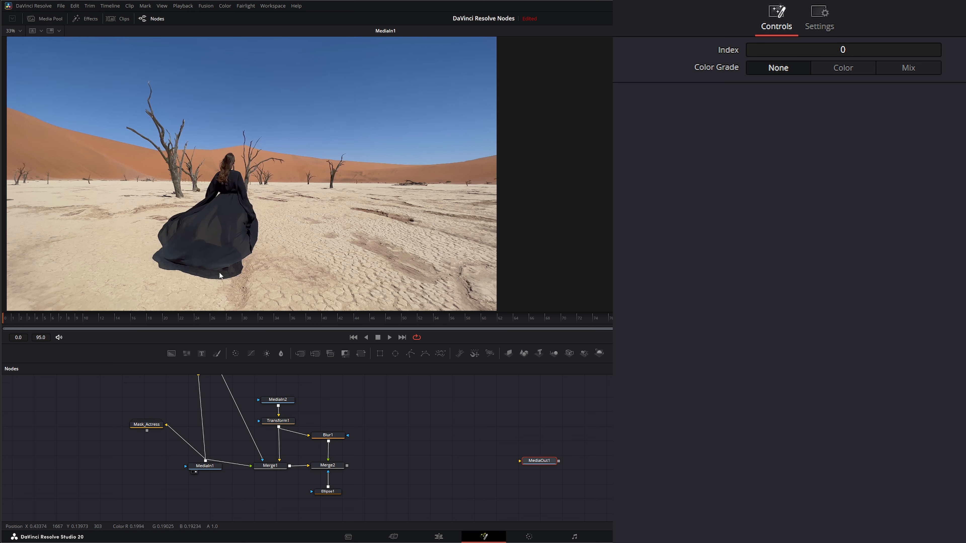
{"action": "left_click", "coordinate": [212, 467]}
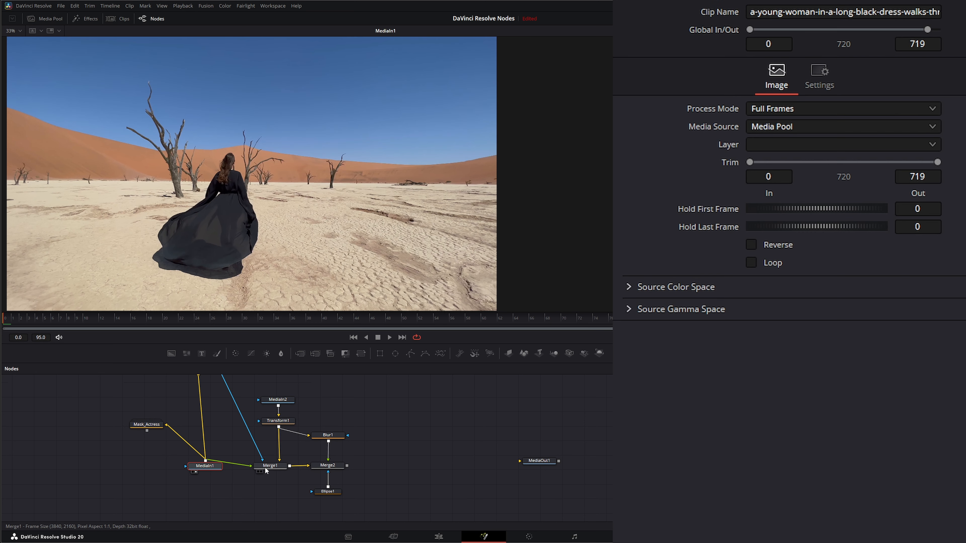
{"action": "key", "text": "shift+space"}
{"action": "type", "text": "matt"}
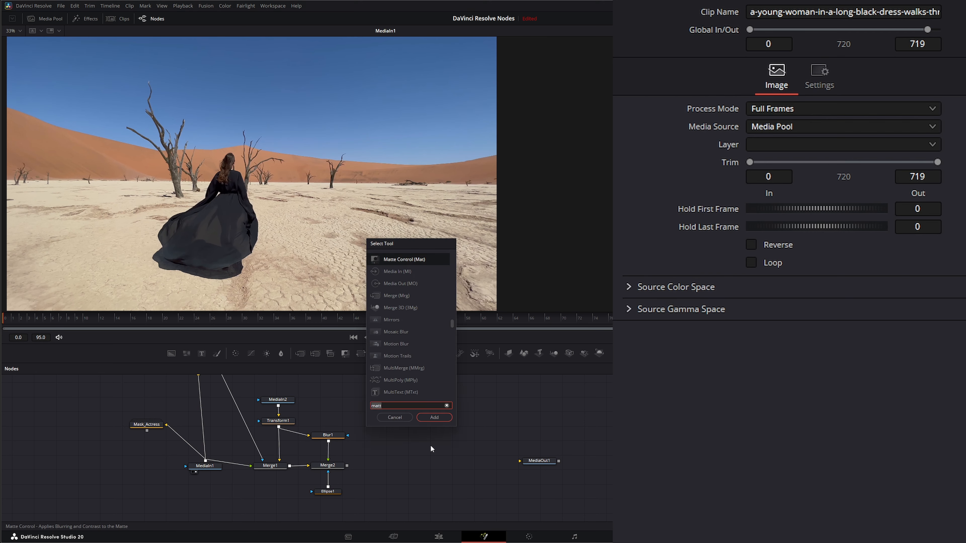
{"action": "key", "text": "BackSpace"}
{"action": "key", "text": "BackSpace"}
{"action": "key", "text": "BackSpace"}
{"action": "key", "text": "BackSpace"}
{"action": "type", "text": "camer"}
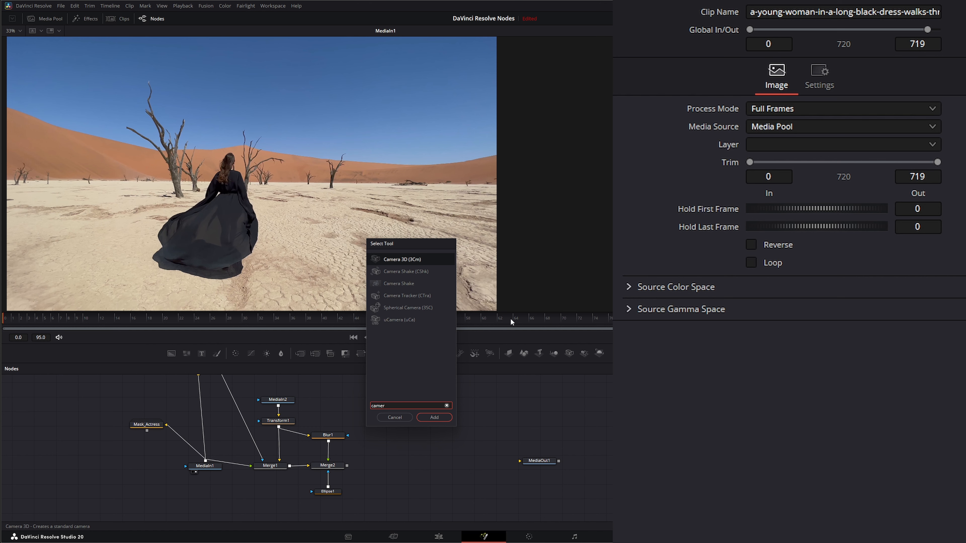
{"action": "left_click", "coordinate": [407, 295]}
{"action": "left_click", "coordinate": [434, 418]}
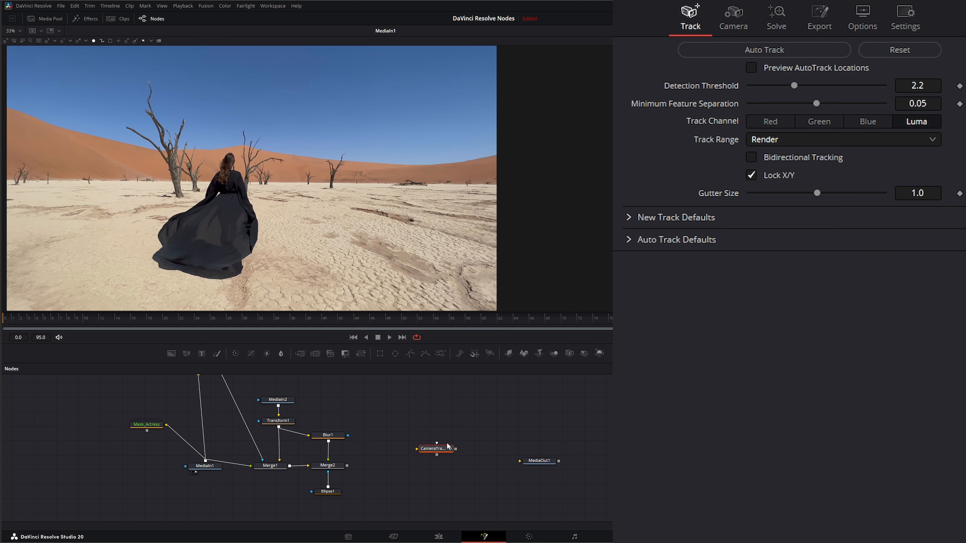
Step: Place the Camera Tracker below MediaIn1, feed it from MediaIn1's output and display it
{"action": "left_click_drag", "start_coordinate": [434, 450], "coordinate": [216, 502]}
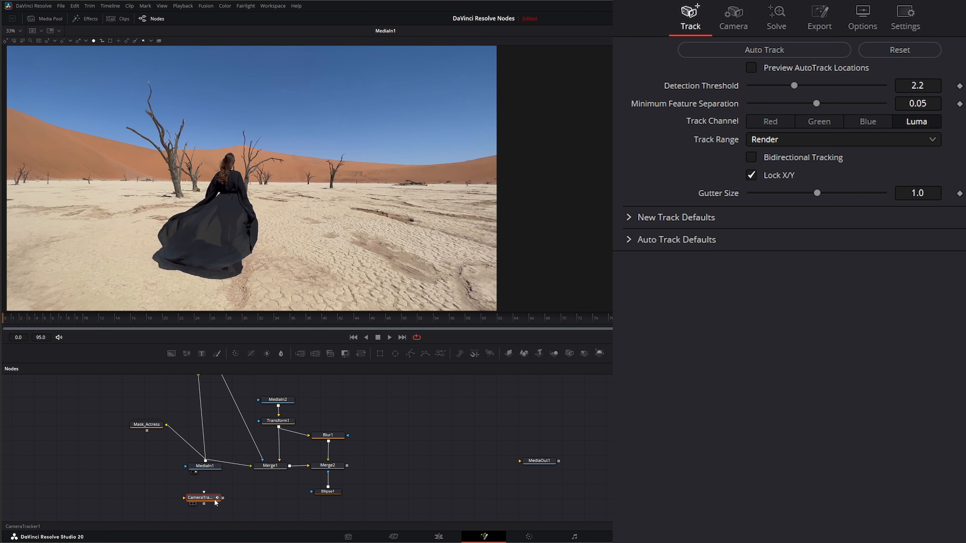
{"action": "left_click_drag", "start_coordinate": [205, 462], "coordinate": [213, 407]}
{"action": "key", "text": "ctrl+z"}
Step: Enable Preview AutoTrack Locations and set the Detection Threshold to 1.9 and the Minimum Feature Separation to 0.024
{"action": "left_click", "coordinate": [751, 68]}
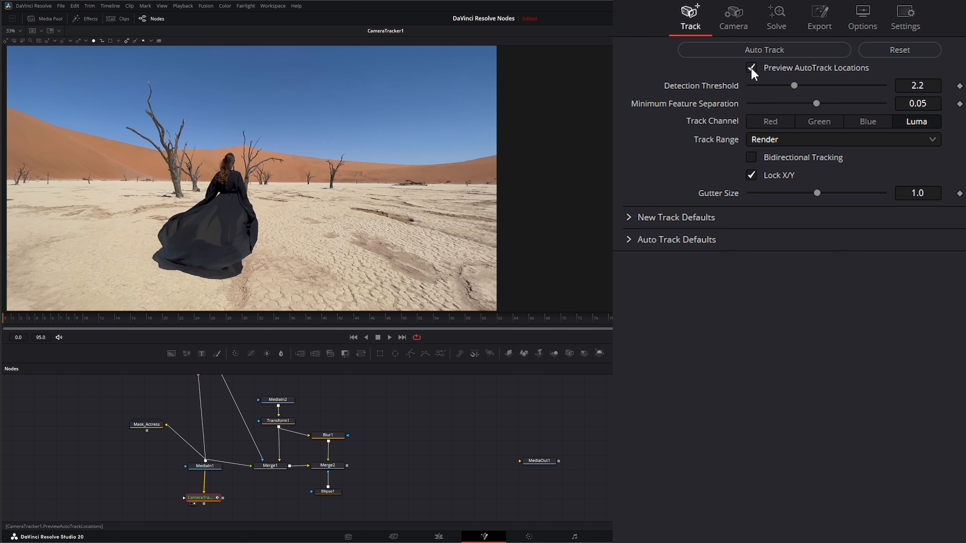
{"action": "left_click", "coordinate": [937, 85]}
{"action": "type", "text": "1."}
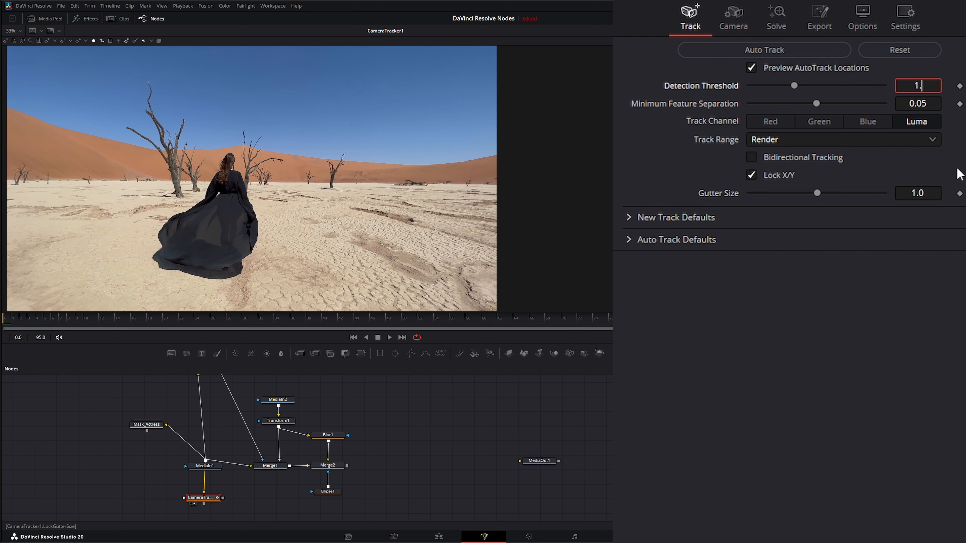
{"action": "type", "text": "9"}
{"action": "key", "text": "Tab"}
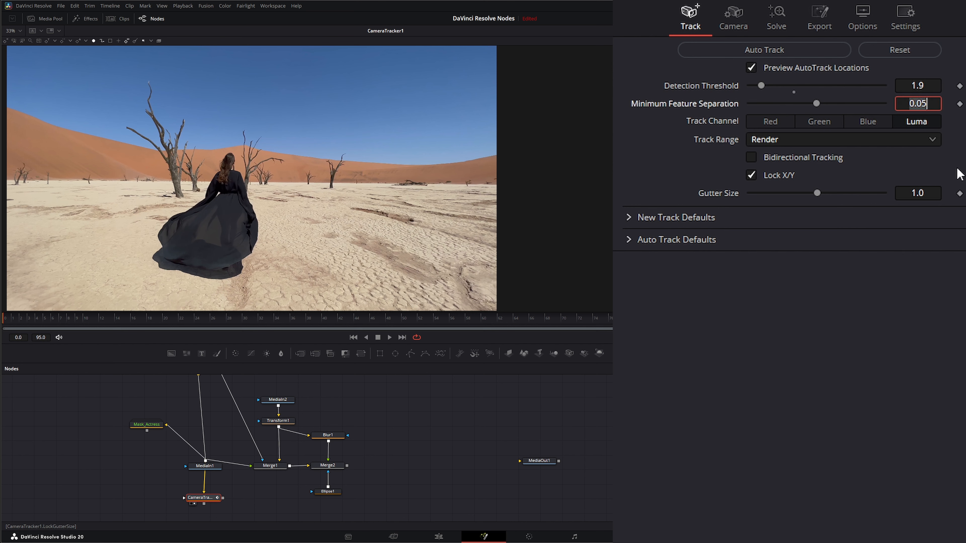
{"action": "left_click", "coordinate": [924, 104]}
{"action": "type", "text": "."}
{"action": "key", "text": "Tab"}
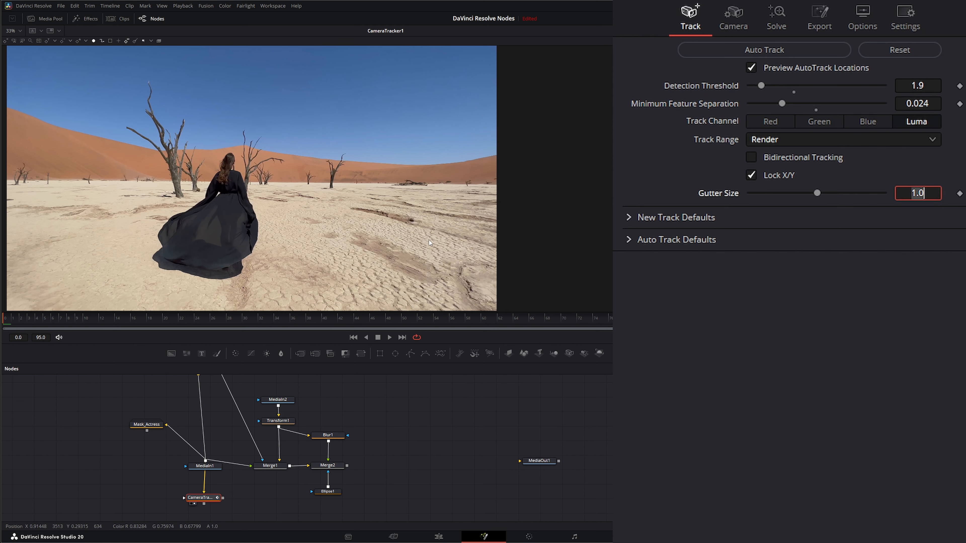
Step: Run Auto Track on the desert clip and return the playhead to the first frame
{"action": "left_click", "coordinate": [755, 50]}
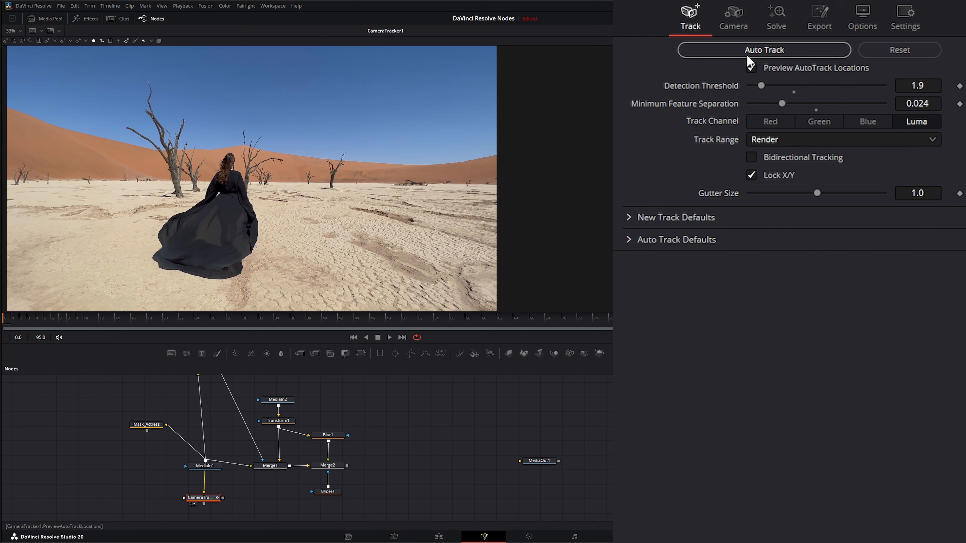
{"action": "left_click", "coordinate": [765, 52]}
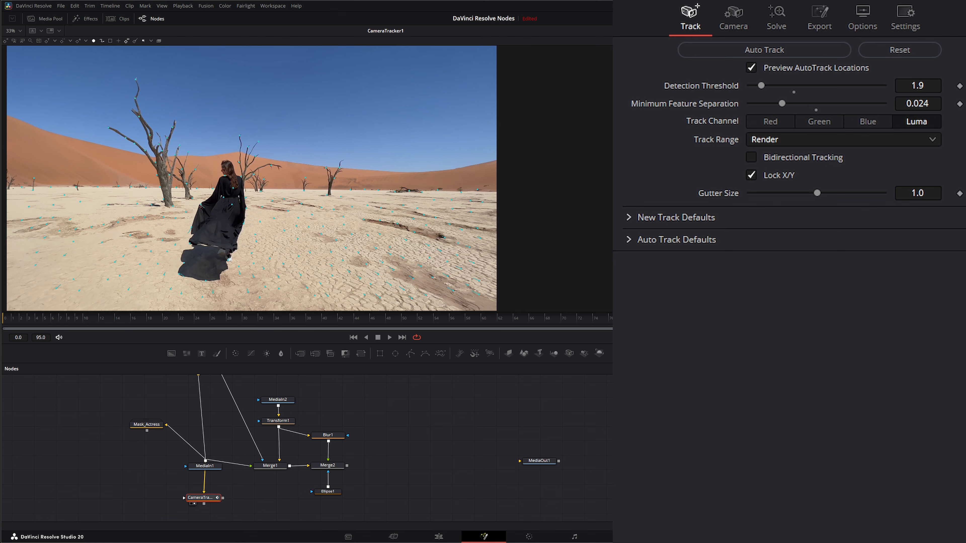
{"action": "left_click_drag", "start_coordinate": [548, 321], "coordinate": [4, 320]}
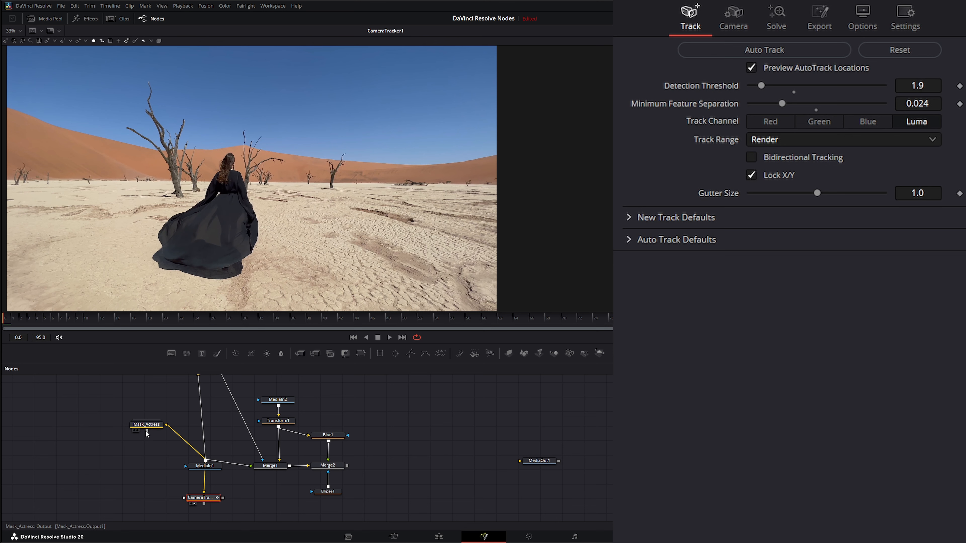
Step: Try to connect the Mask_Actress group's output to the Camera Tracker's mask input, including from the expanded group
{"action": "left_click_drag", "start_coordinate": [147, 433], "coordinate": [185, 501]}
{"action": "left_click_drag", "start_coordinate": [144, 426], "coordinate": [185, 501]}
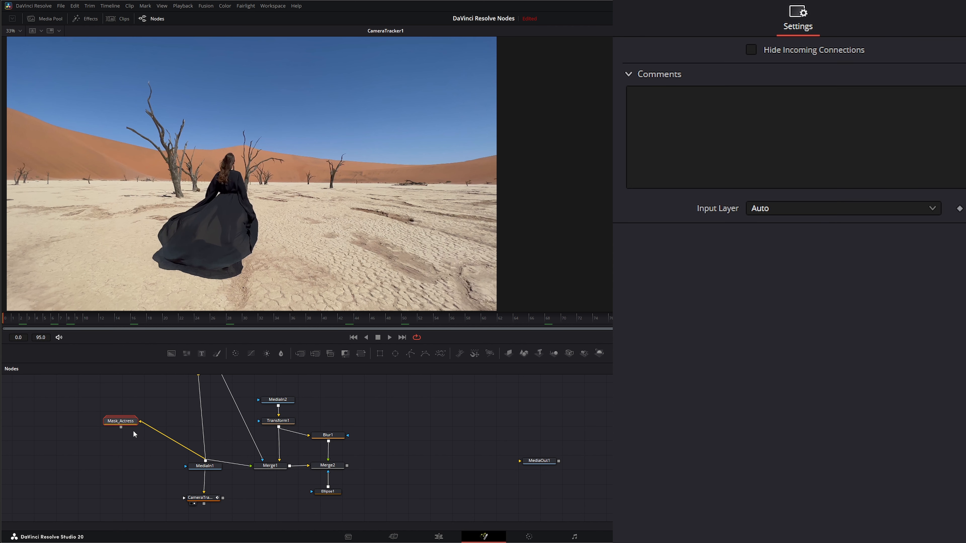
{"action": "left_click_drag", "start_coordinate": [121, 428], "coordinate": [185, 499]}
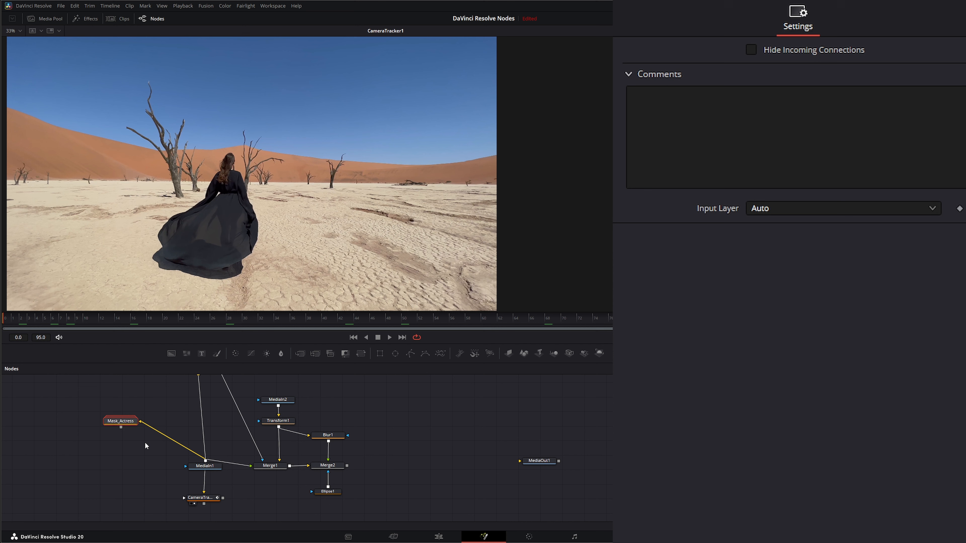
{"action": "double_click", "coordinate": [121, 425]}
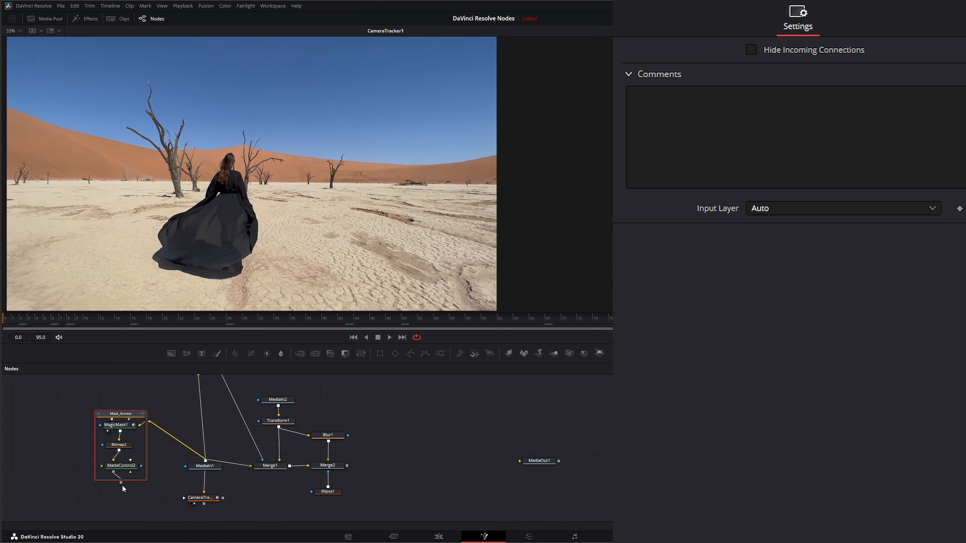
{"action": "left_click_drag", "start_coordinate": [121, 484], "coordinate": [185, 499]}
Step: Ungroup Mask_Actress and rewire its nodes so that MagicMask1 feeds MatteControl2, which feeds Bitmap2
{"action": "right_click", "coordinate": [123, 419]}
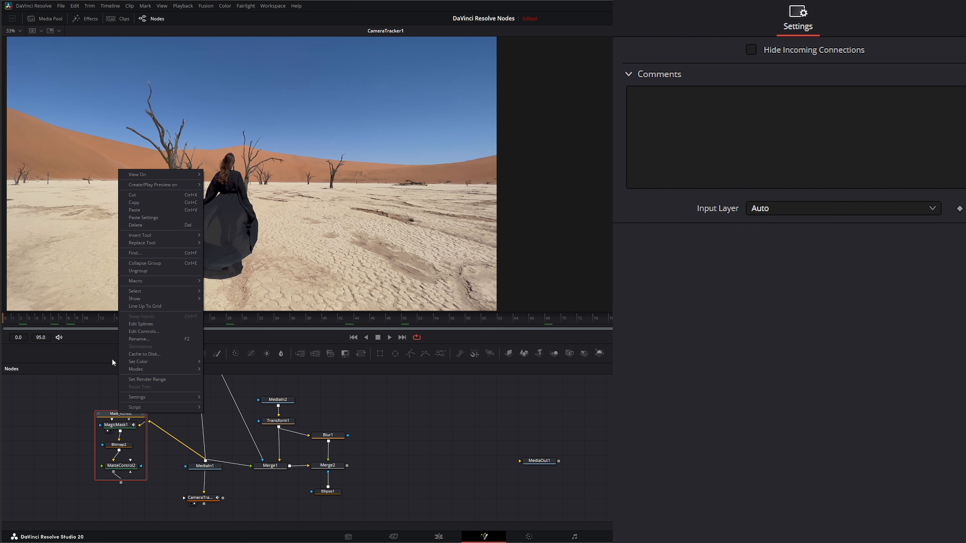
{"action": "left_click", "coordinate": [147, 270]}
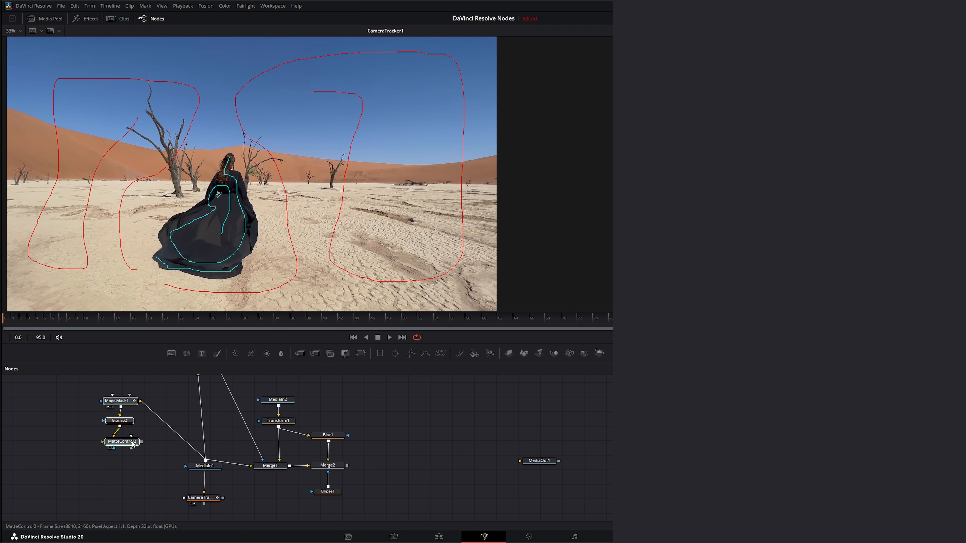
{"action": "left_click_drag", "start_coordinate": [122, 444], "coordinate": [70, 433]}
{"action": "left_click", "coordinate": [145, 436]}
{"action": "left_click_drag", "start_coordinate": [105, 405], "coordinate": [107, 445]}
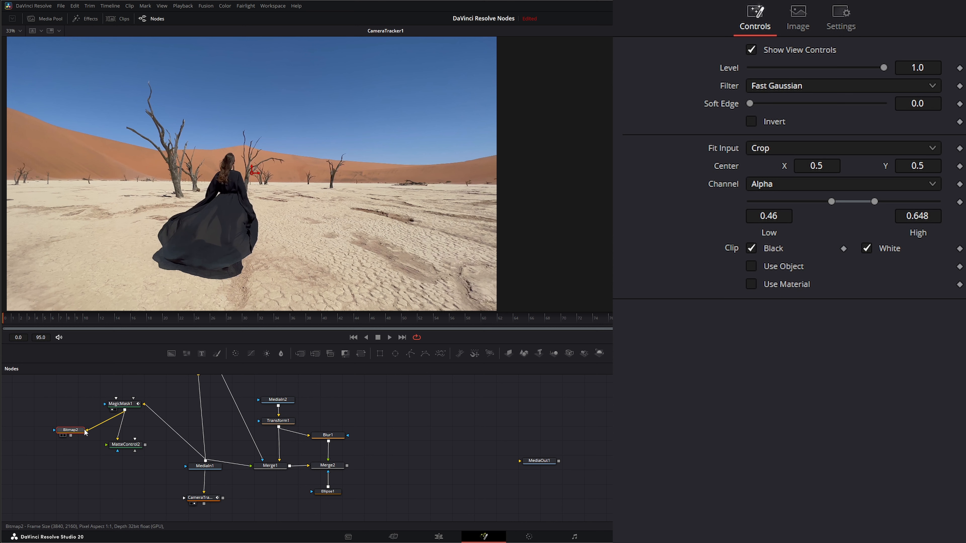
{"action": "left_click_drag", "start_coordinate": [124, 410], "coordinate": [134, 475]}
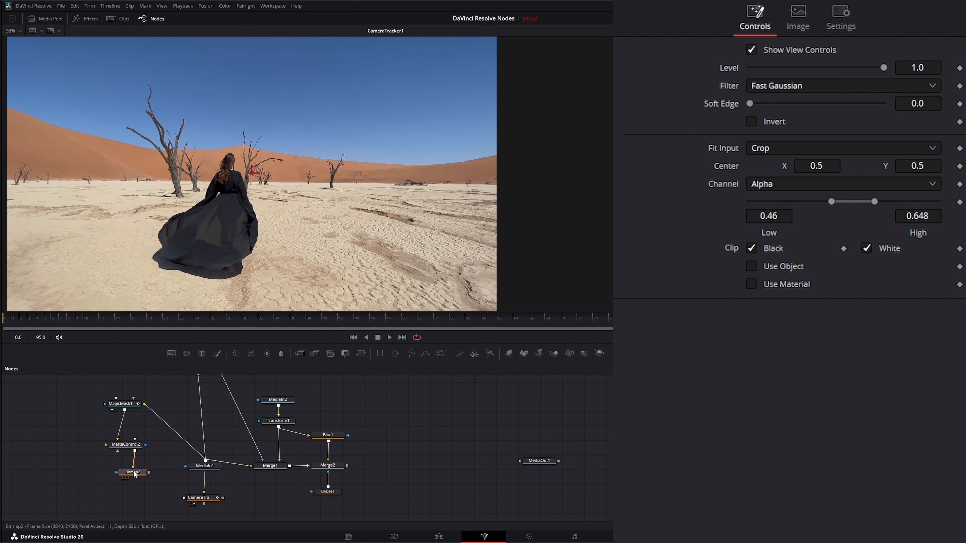
Step: Display Bitmap2, check its matte over several frames, and connect its output to the Camera Tracker's mask input
{"action": "key", "text": "1"}
{"action": "left_click_drag", "start_coordinate": [222, 314], "coordinate": [3, 328]}
{"action": "left_click_drag", "start_coordinate": [134, 473], "coordinate": [183, 508]}
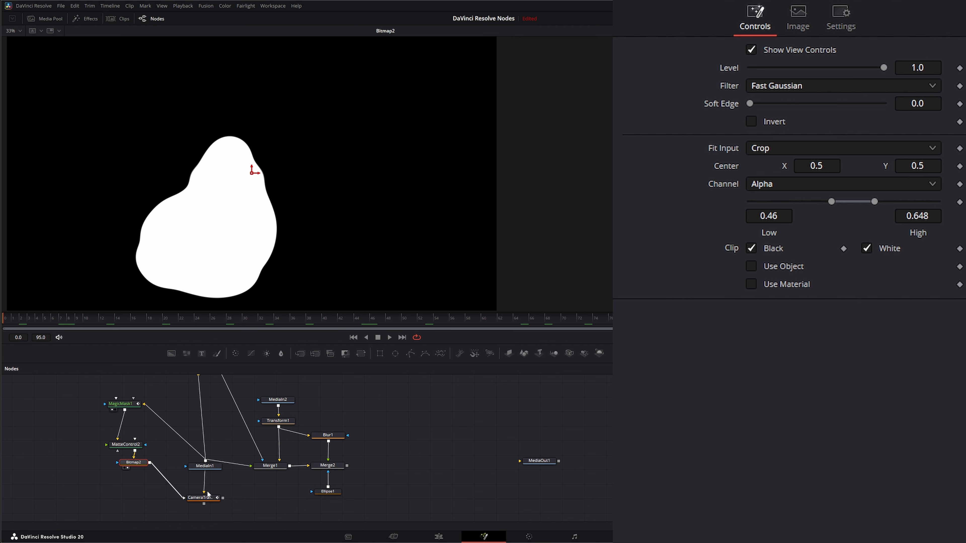
Step: Group MagicMask1, MatteControl2 and Bitmap2, rename the group Mask_Actress and select it
{"action": "left_click_drag", "start_coordinate": [82, 391], "coordinate": [156, 491]}
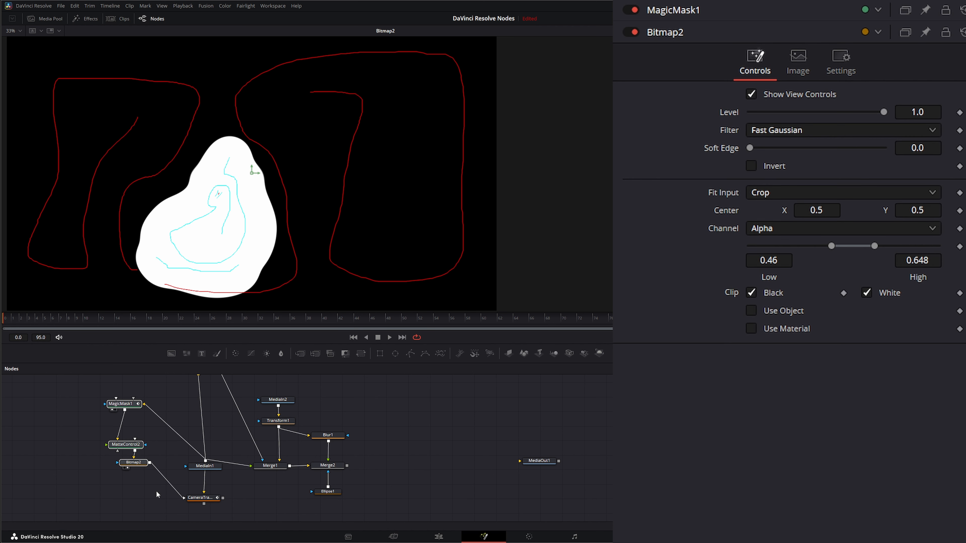
{"action": "key", "text": "ctrl+g"}
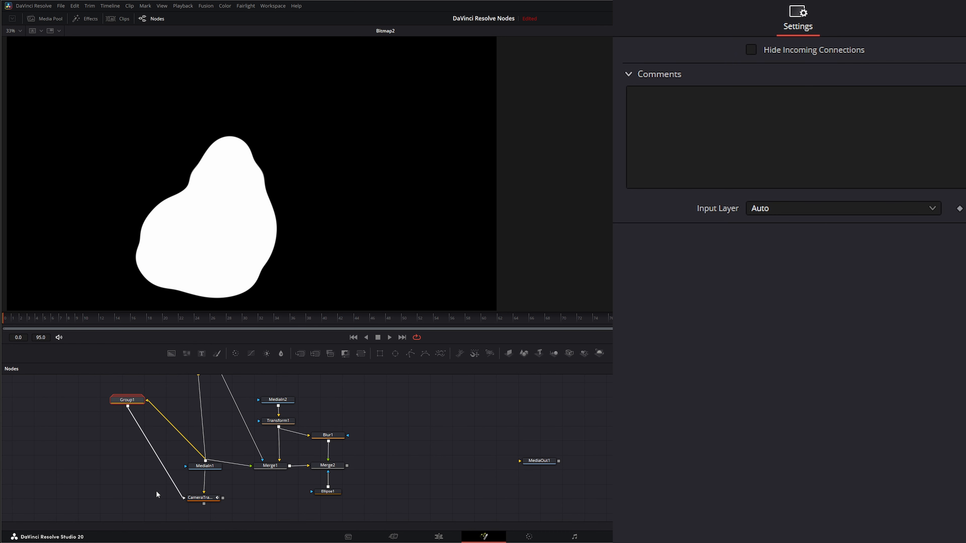
{"action": "key", "text": "F2"}
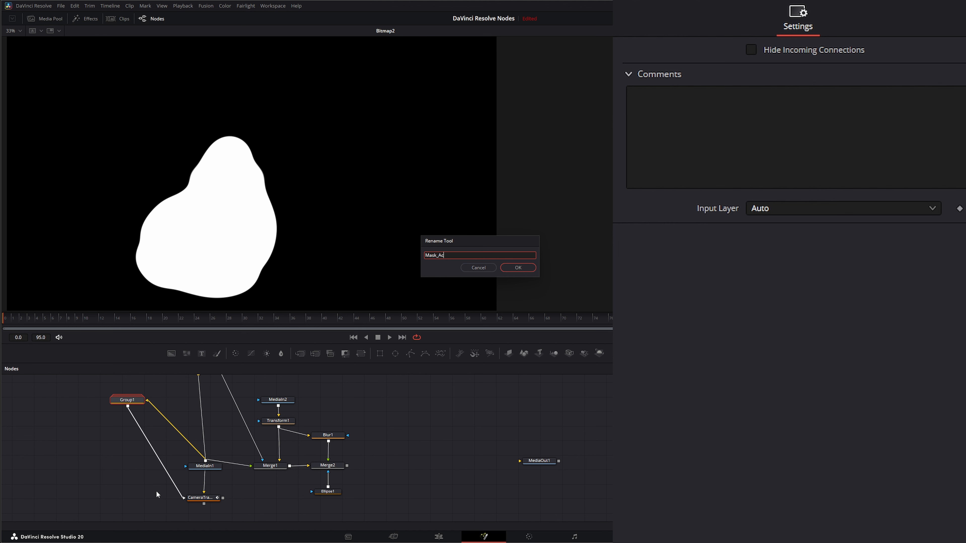
{"action": "type", "text": "Mask_Actress"}
{"action": "key", "text": "Return"}
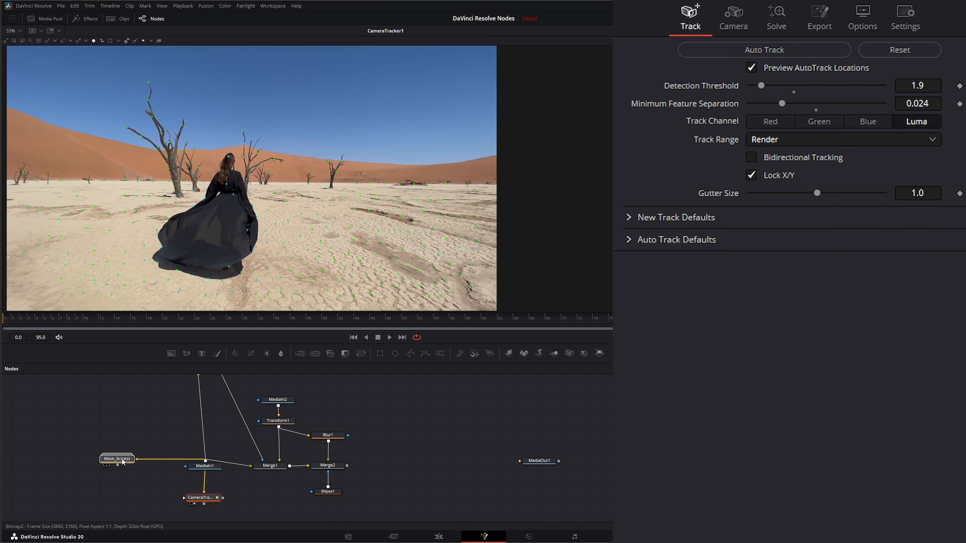
{"action": "left_click", "coordinate": [123, 462]}
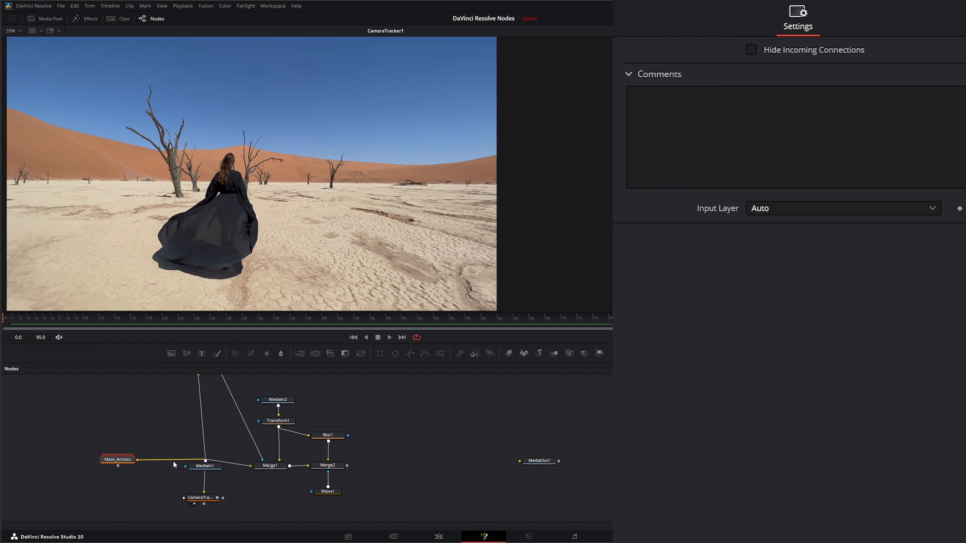
Step: Expand the Mask_Actress group, connect Bitmap2's output to the Camera Tracker's mask input, and run Auto Track
{"action": "left_click_drag", "start_coordinate": [123, 461], "coordinate": [127, 400]}
{"action": "double_click", "coordinate": [117, 463]}
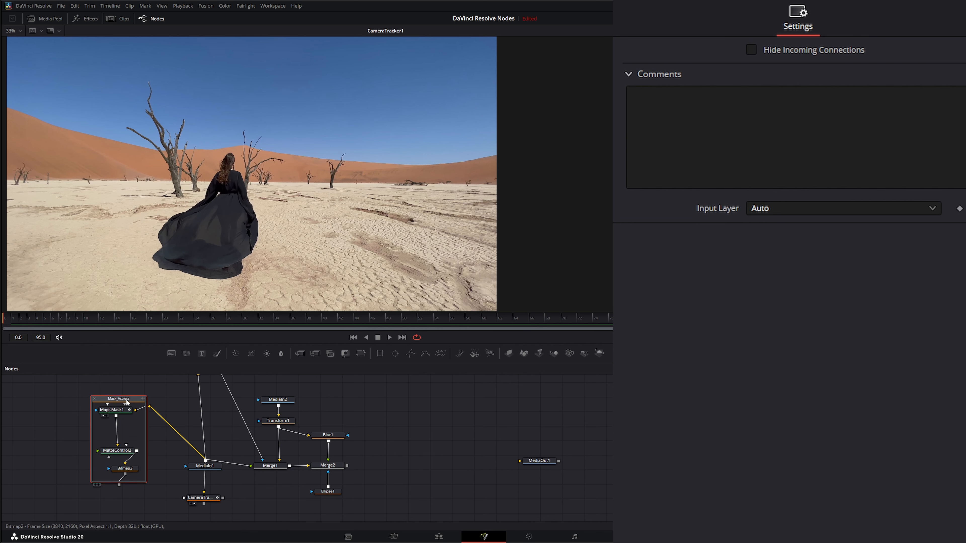
{"action": "left_click", "coordinate": [130, 472]}
{"action": "left_click_drag", "start_coordinate": [128, 472], "coordinate": [171, 204]}
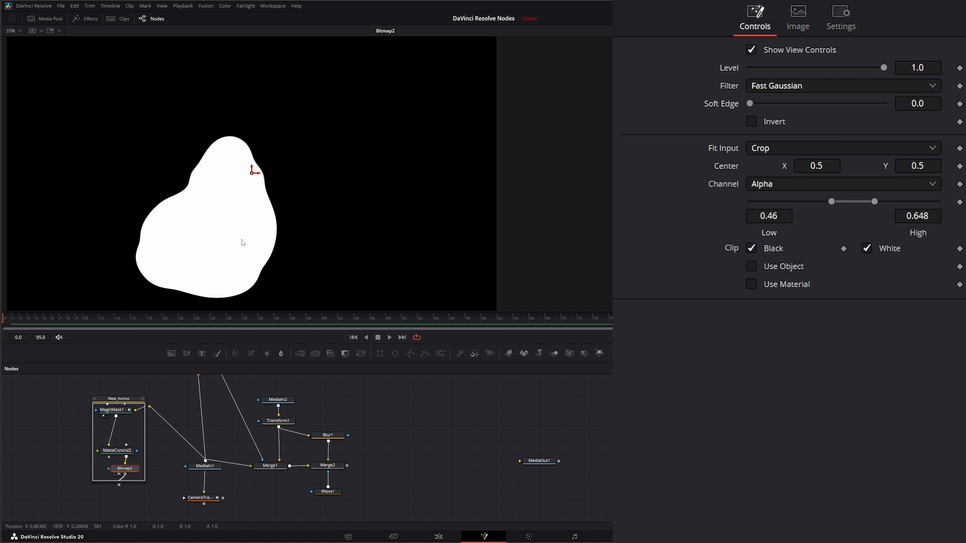
{"action": "left_click_drag", "start_coordinate": [119, 486], "coordinate": [210, 246]}
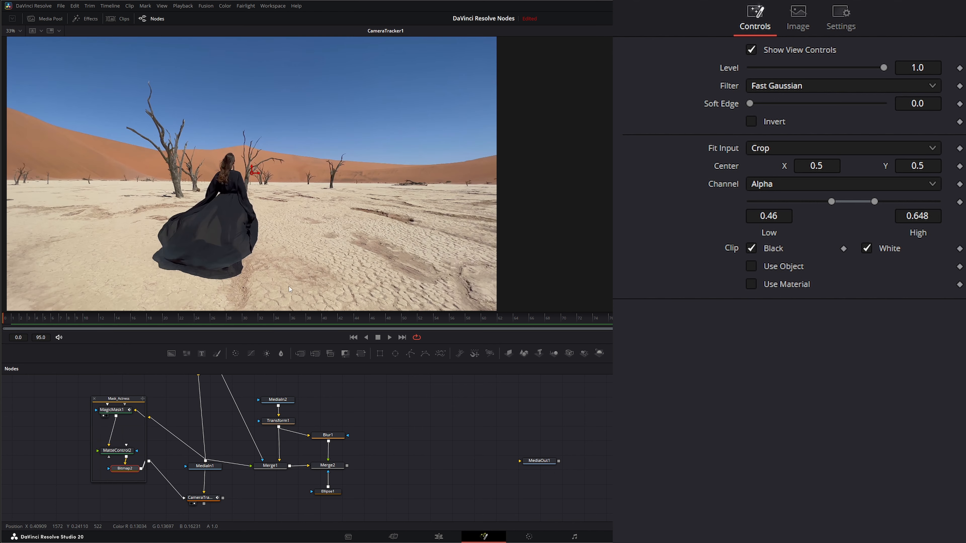
{"action": "left_click", "coordinate": [201, 497]}
{"action": "left_click", "coordinate": [755, 57]}
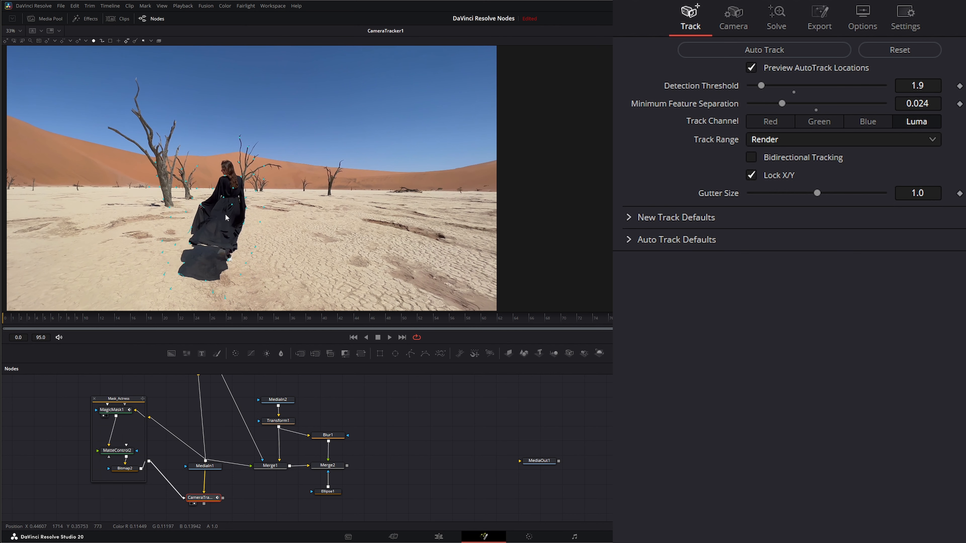
Step: Invert Bitmap2's matte and rerun the Camera Tracker's Auto Track from the first frame
{"action": "left_click", "coordinate": [133, 470]}
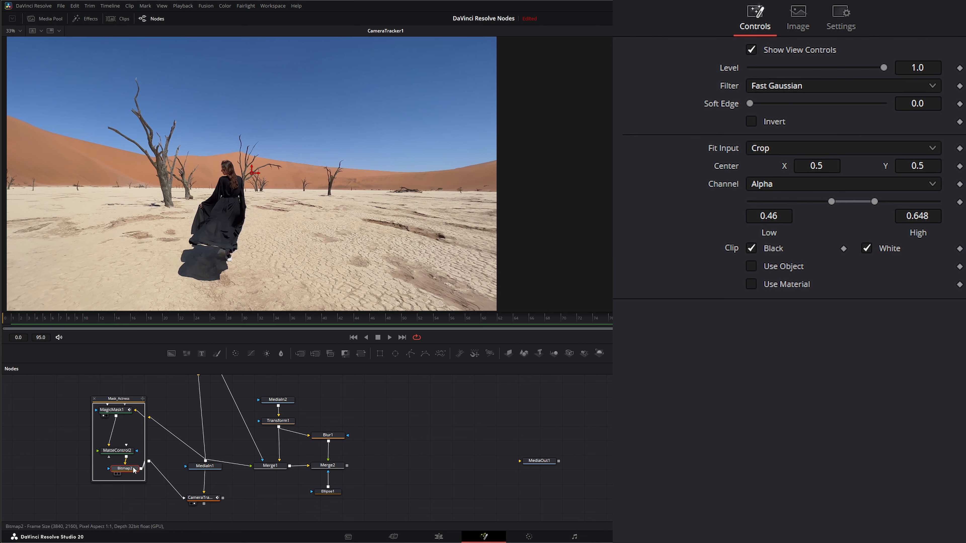
{"action": "left_click_drag", "start_coordinate": [126, 472], "coordinate": [163, 243]}
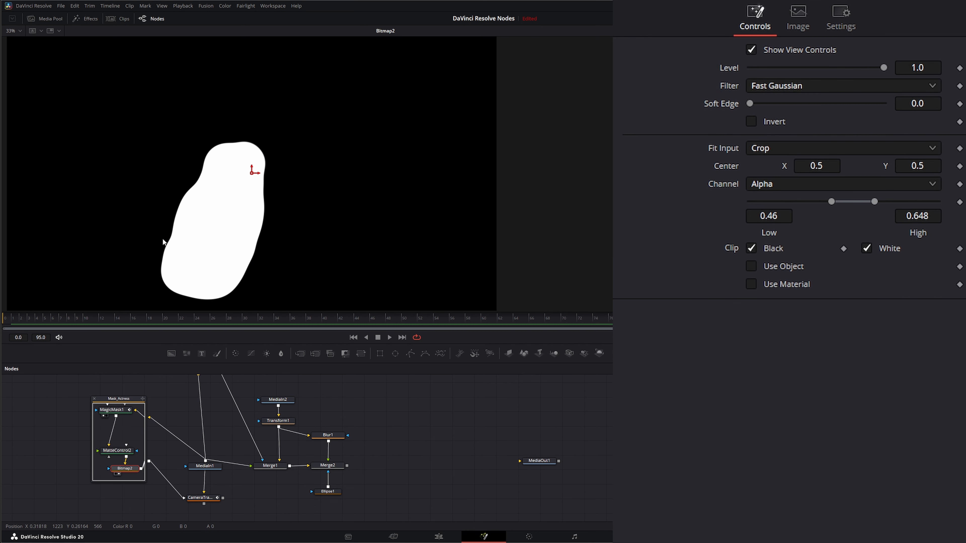
{"action": "left_click", "coordinate": [751, 122]}
{"action": "left_click", "coordinate": [200, 499]}
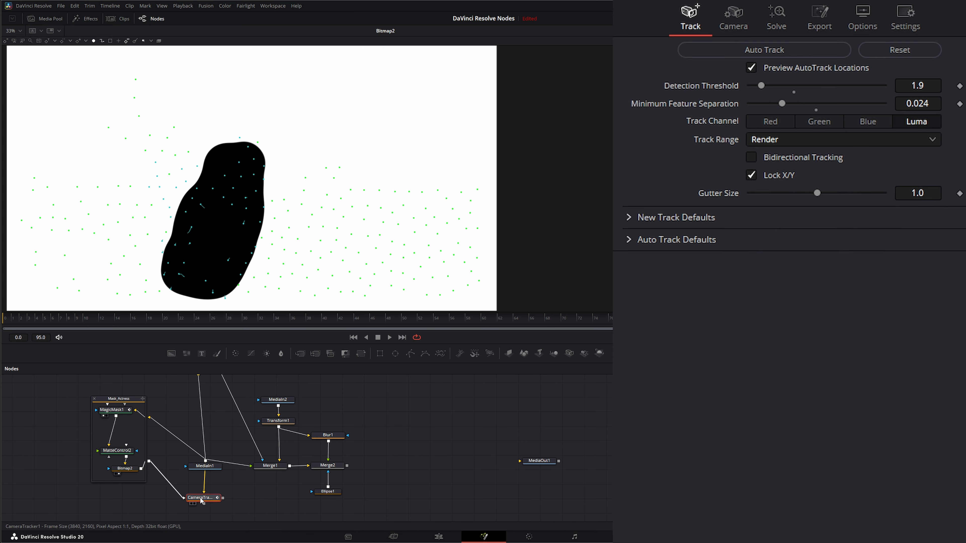
{"action": "left_click_drag", "start_coordinate": [208, 502], "coordinate": [226, 229]}
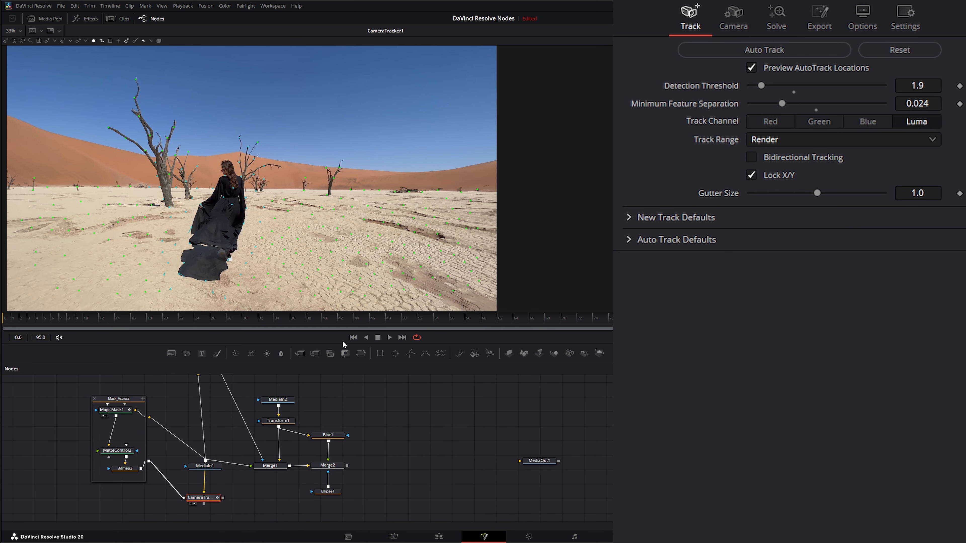
{"action": "left_click", "coordinate": [354, 337]}
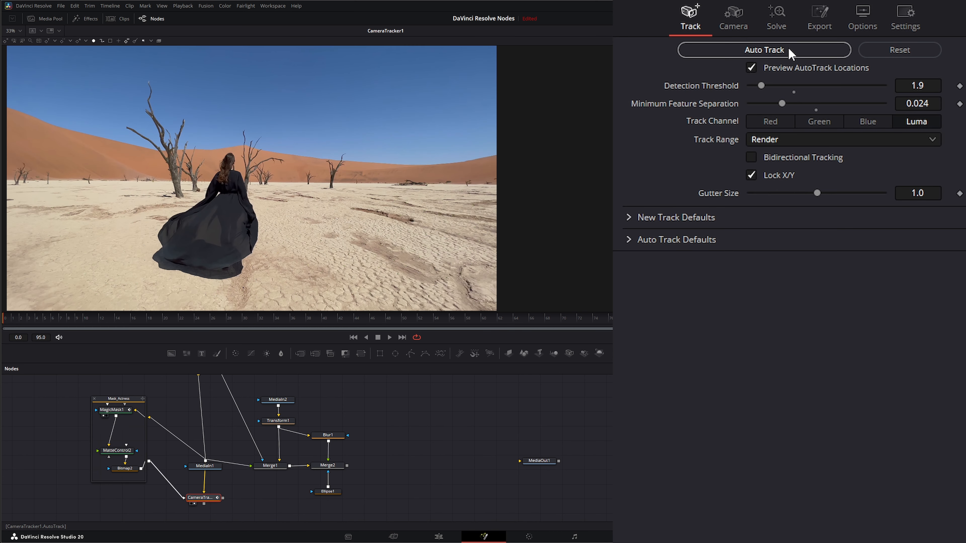
{"action": "left_click", "coordinate": [773, 53]}
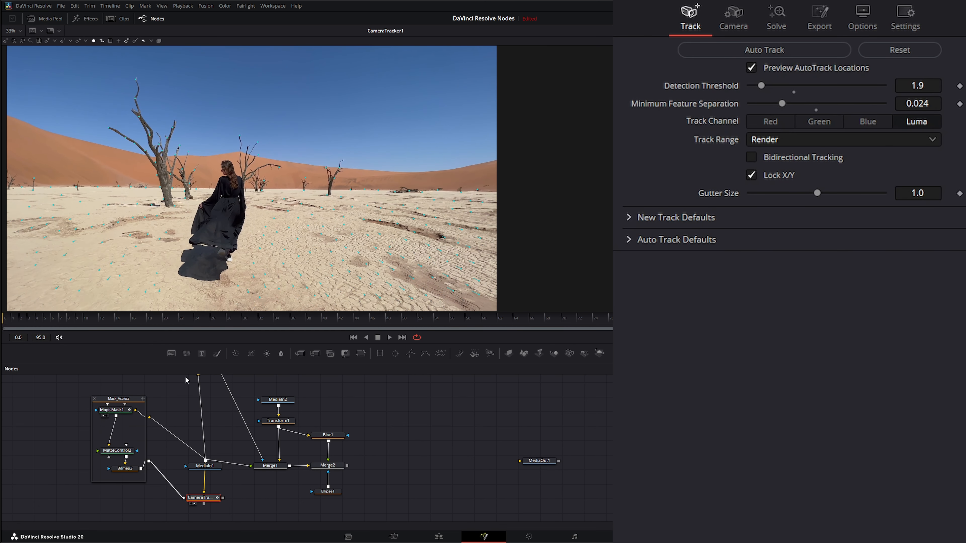
Step: Collapse the Mask_Actress group and arrange it and the Camera Tracker node neatly around MediaIn1
{"action": "left_click", "coordinate": [95, 399]}
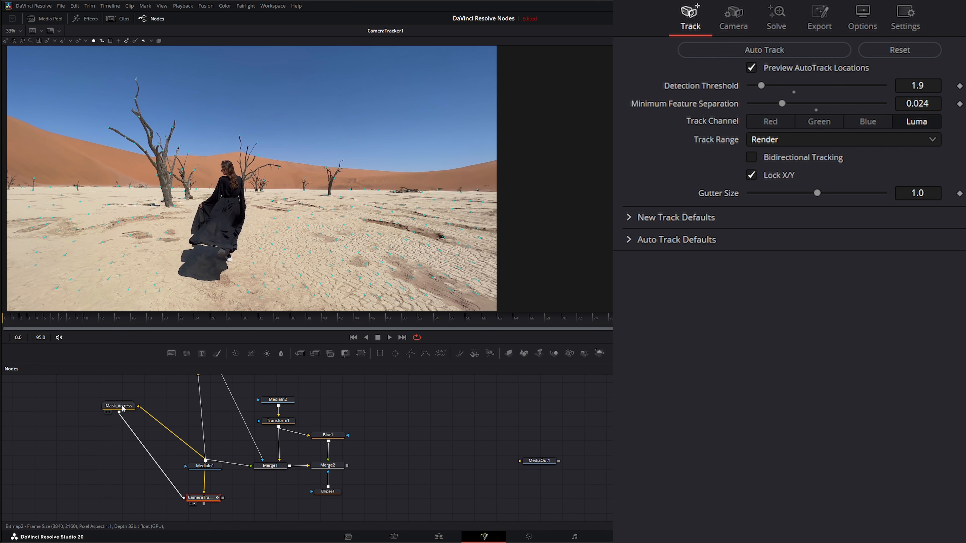
{"action": "left_click_drag", "start_coordinate": [119, 404], "coordinate": [124, 449]}
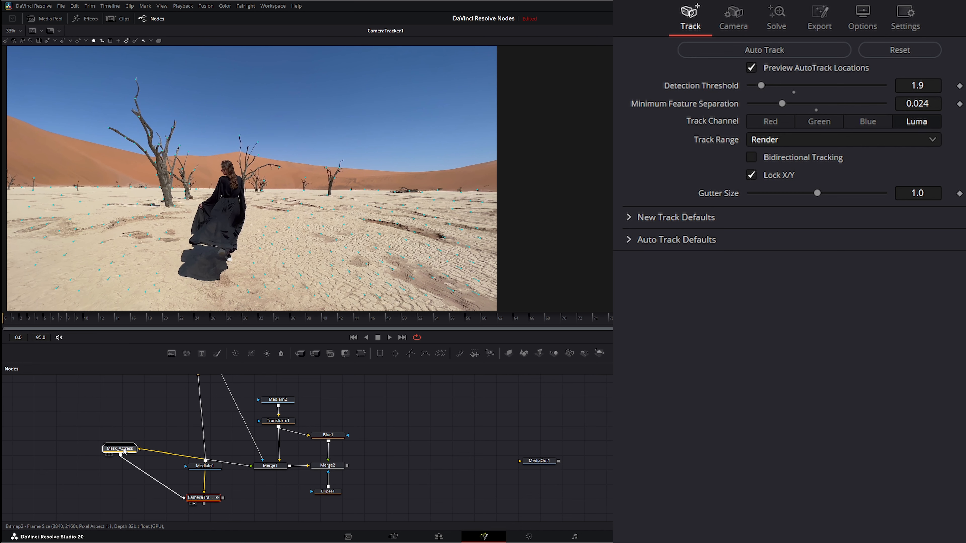
{"action": "left_click", "coordinate": [205, 500]}
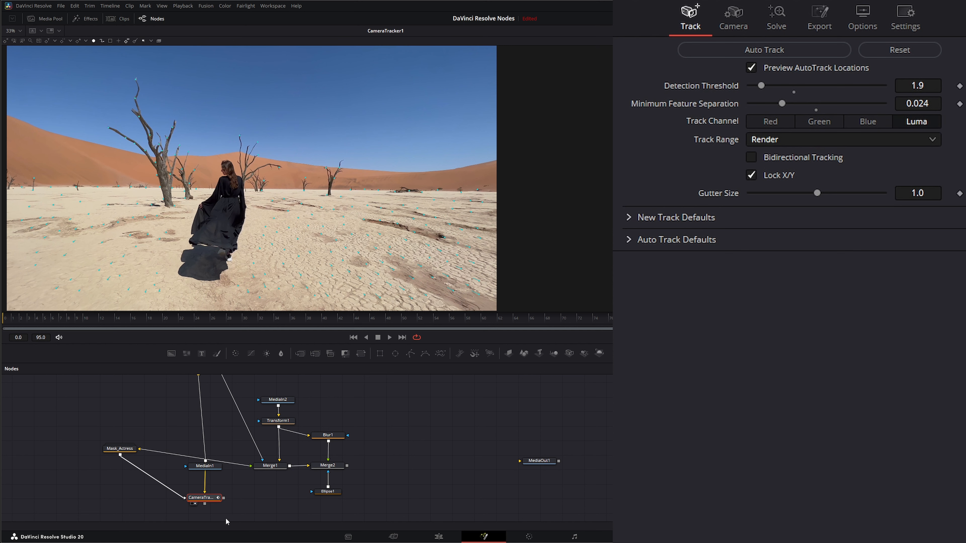
{"action": "left_click_drag", "start_coordinate": [207, 501], "coordinate": [209, 496]}
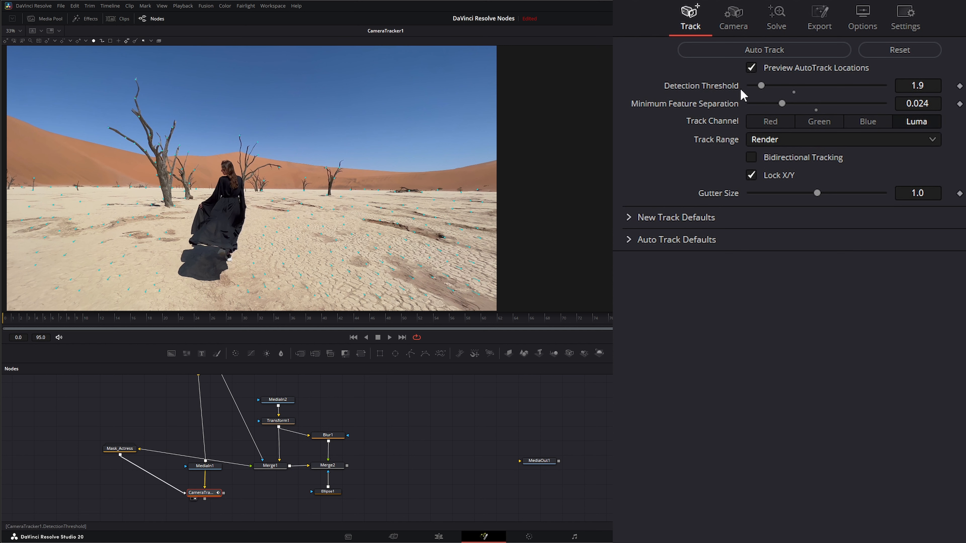
Step: Solve the camera with the default solve settings and play back the clip to check the tracks
{"action": "left_click", "coordinate": [776, 18]}
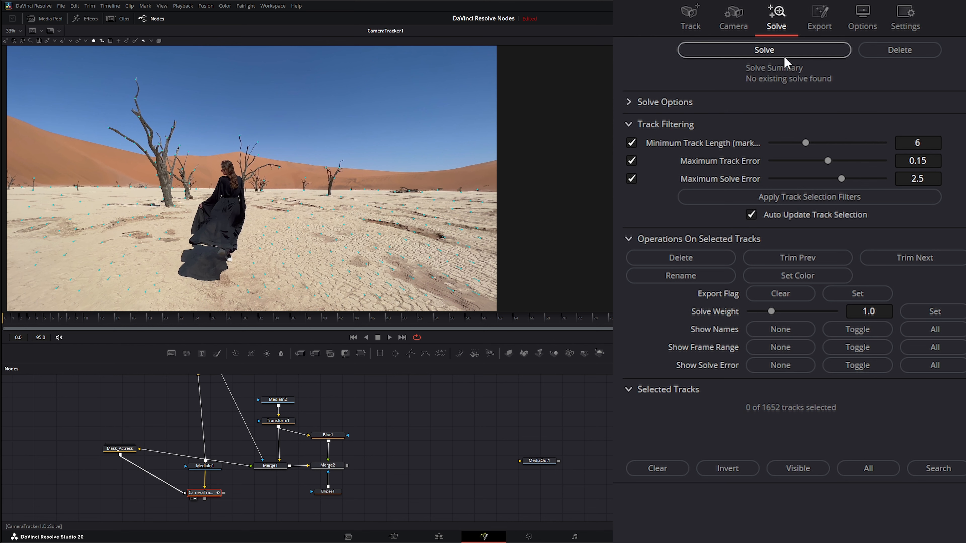
{"action": "left_click", "coordinate": [802, 54]}
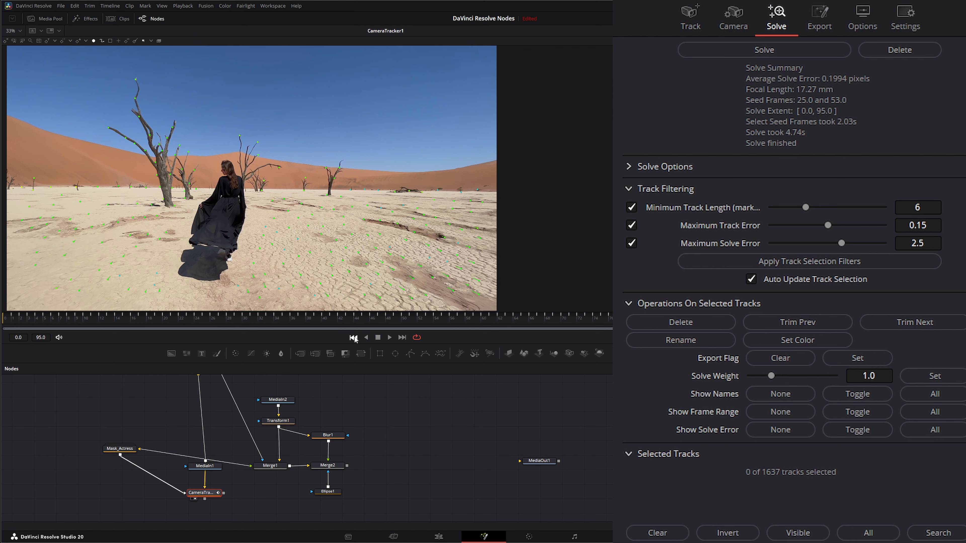
{"action": "left_click", "coordinate": [390, 337]}
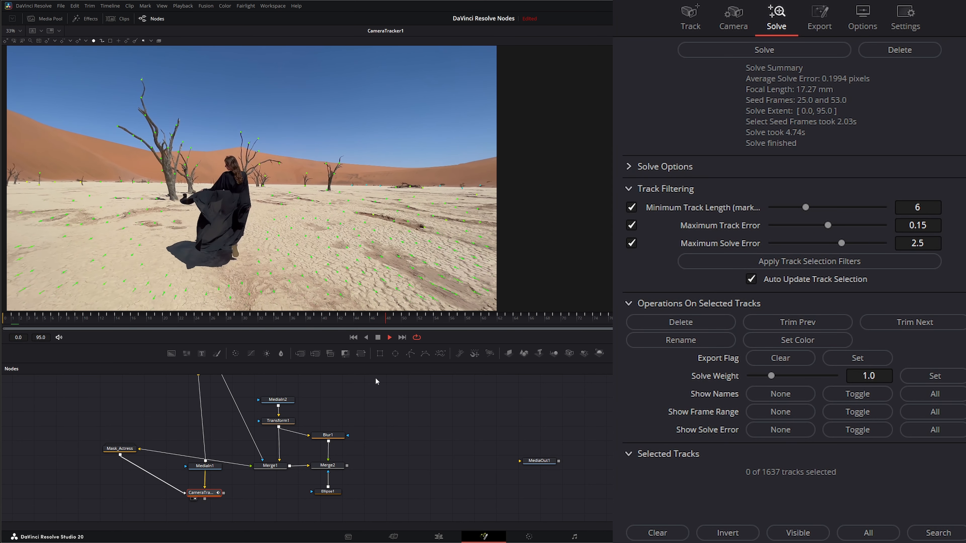
{"action": "key", "text": "space"}
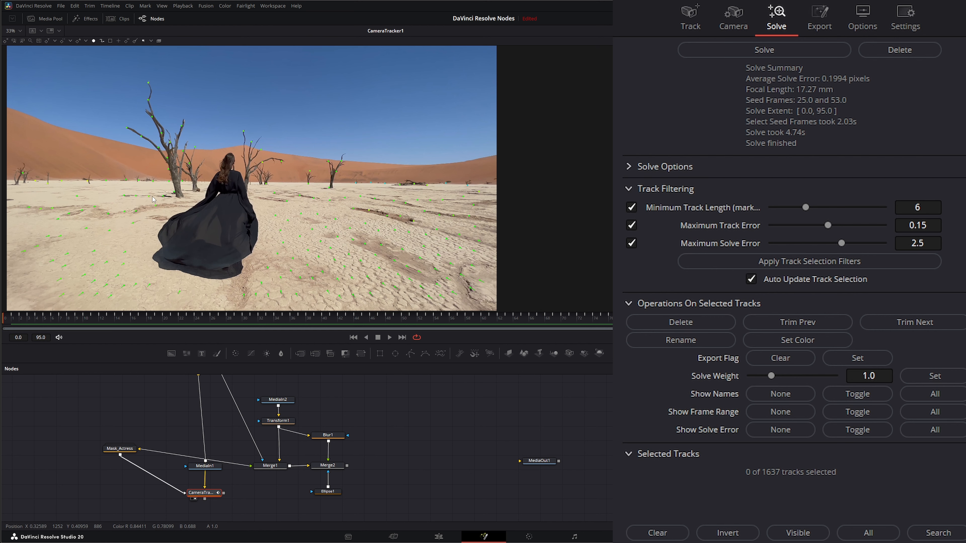
Step: Delete a single track on the ground near the large dead tree, play back the clip and return to the first frame
{"action": "left_click", "coordinate": [139, 200]}
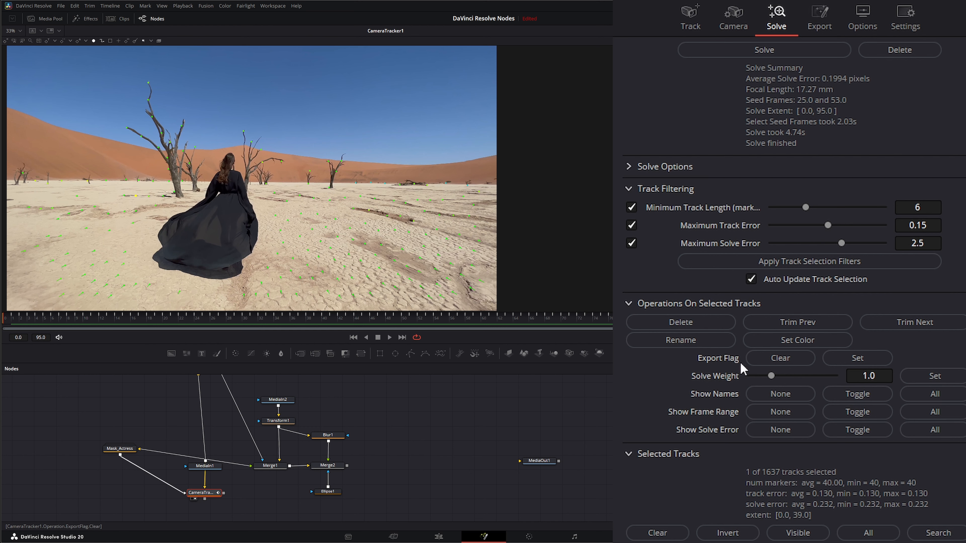
{"action": "left_click", "coordinate": [701, 326]}
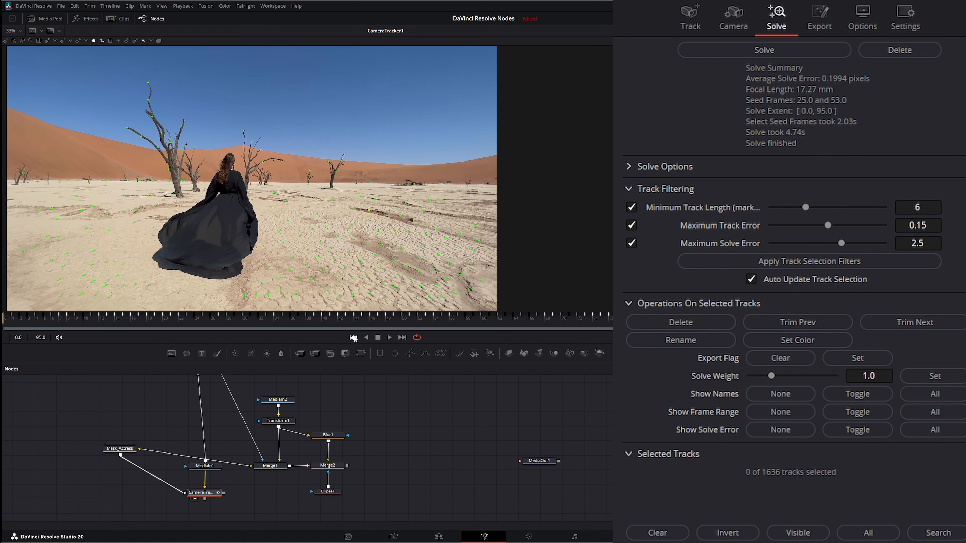
{"action": "left_click", "coordinate": [390, 337]}
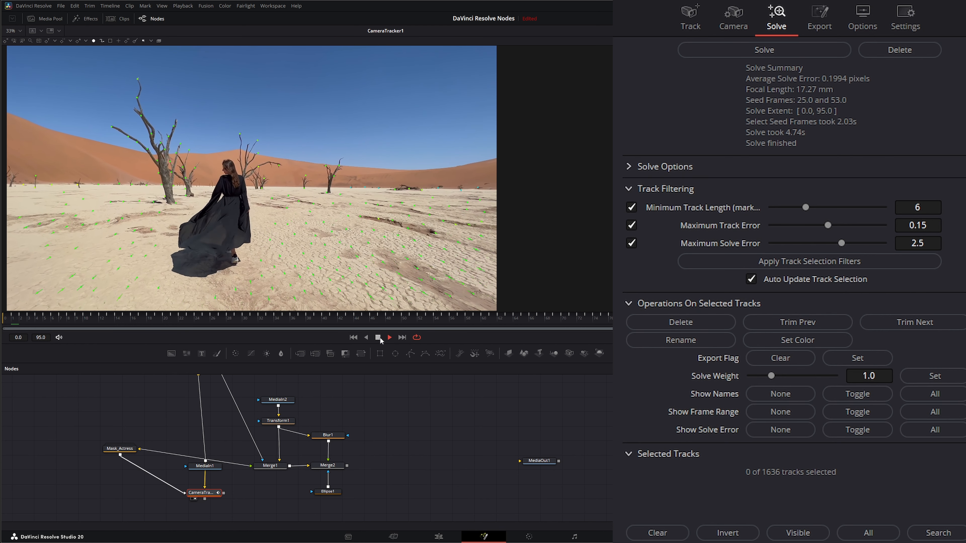
{"action": "left_click", "coordinate": [378, 337]}
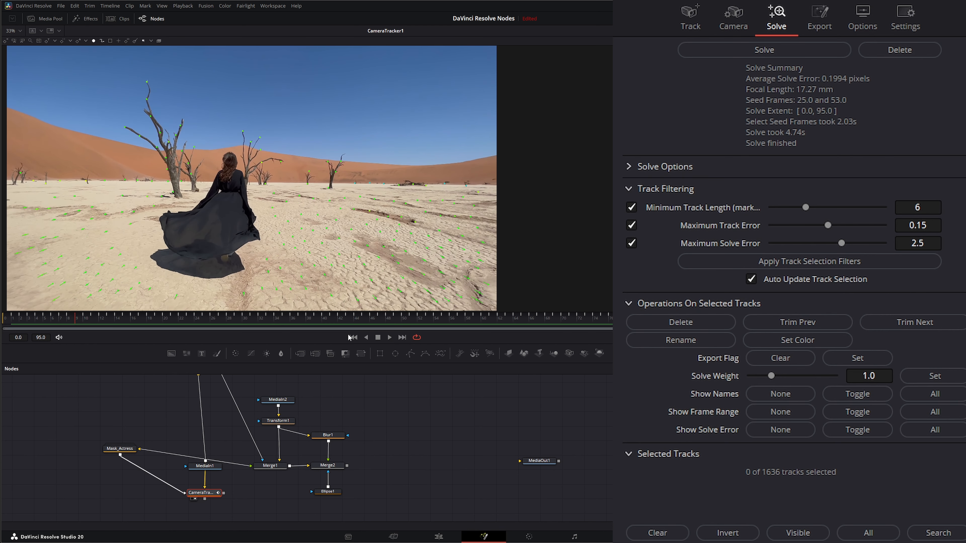
{"action": "left_click", "coordinate": [354, 338]}
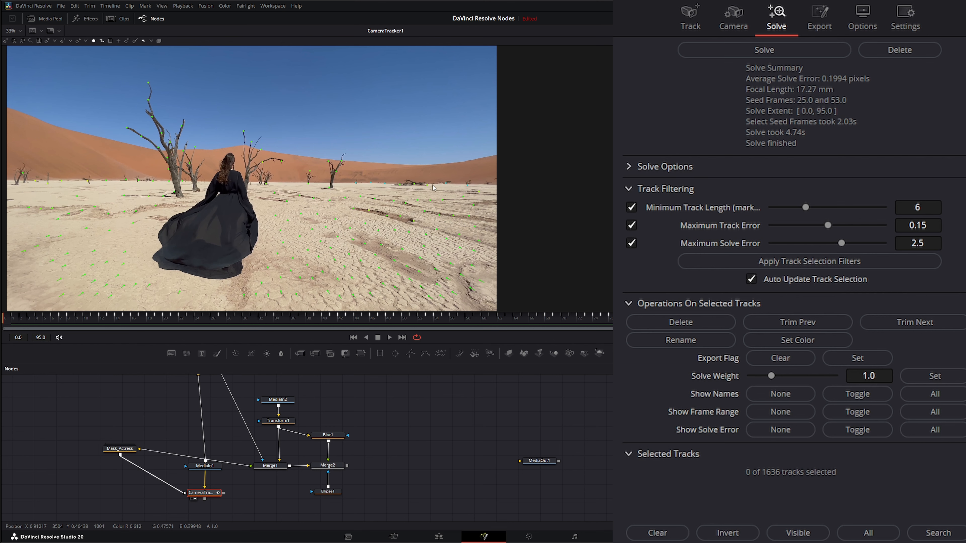
Step: Delete the distant tracks along the horizon beyond the small dead tree and solve the camera again
{"action": "left_click_drag", "start_coordinate": [349, 177], "coordinate": [392, 187]}
{"action": "left_click", "coordinate": [680, 322]}
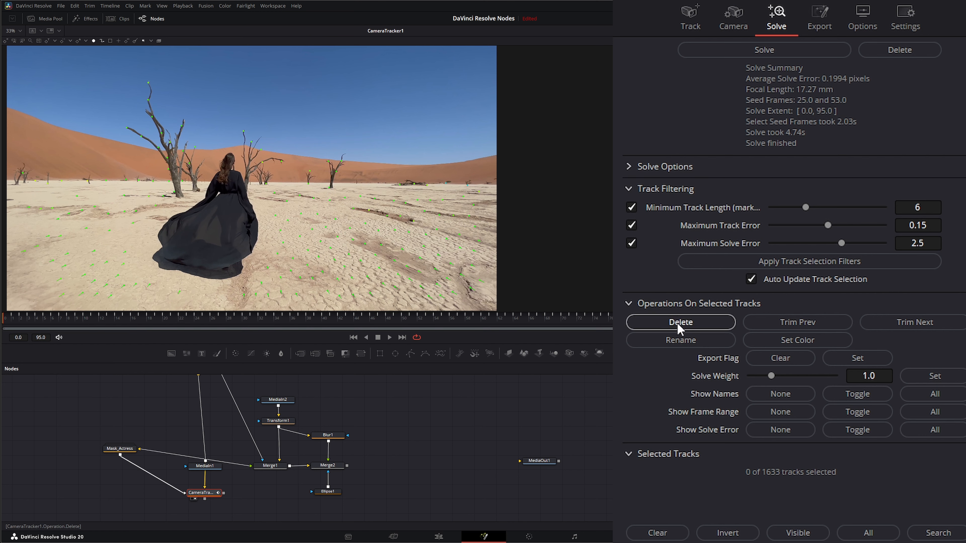
{"action": "left_click_drag", "start_coordinate": [436, 175], "coordinate": [470, 184]}
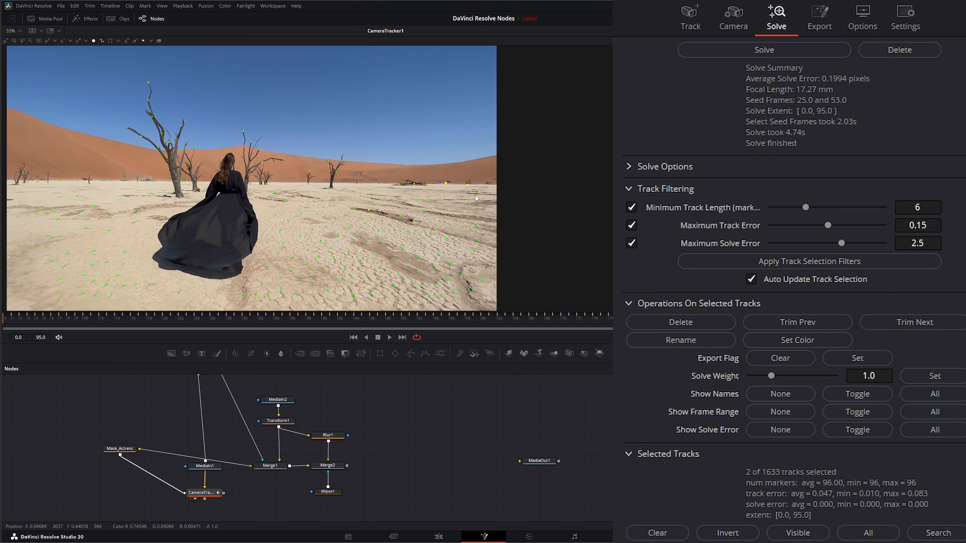
{"action": "left_click", "coordinate": [698, 326]}
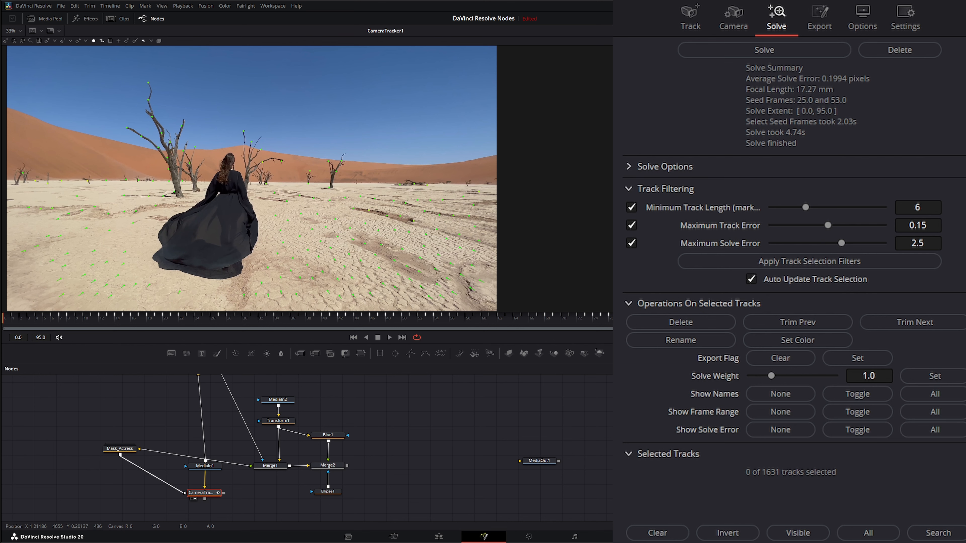
{"action": "left_click", "coordinate": [764, 50]}
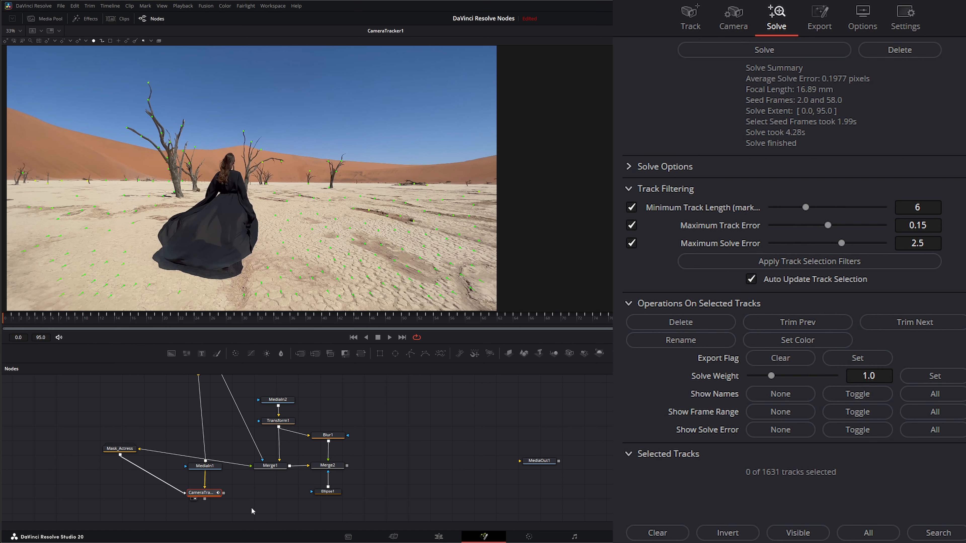
Step: Switch the Camera Tracker's 3D scene transform to Unaligned and set the origin from a ground track beside the actress
{"action": "left_click_drag", "start_coordinate": [205, 498], "coordinate": [204, 496]}
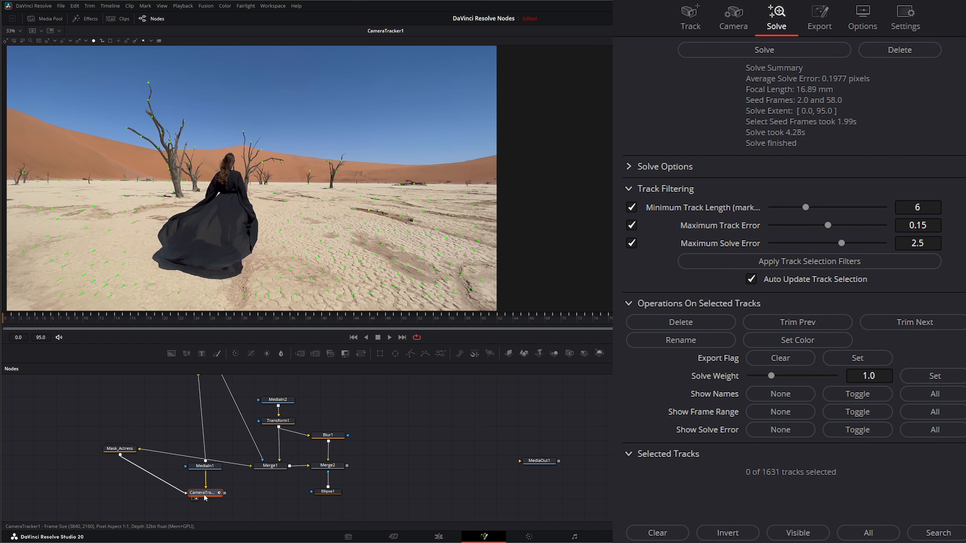
{"action": "left_click", "coordinate": [821, 21]}
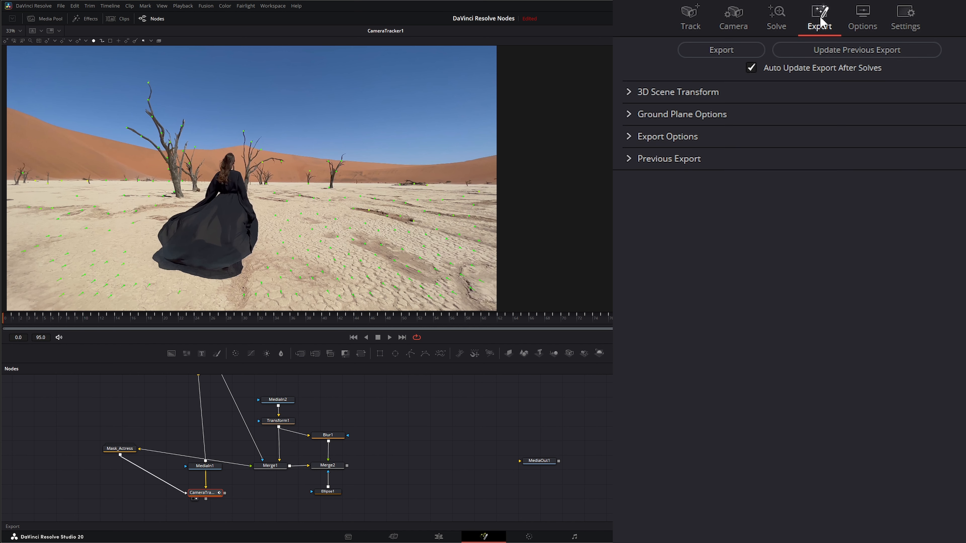
{"action": "left_click", "coordinate": [631, 93]}
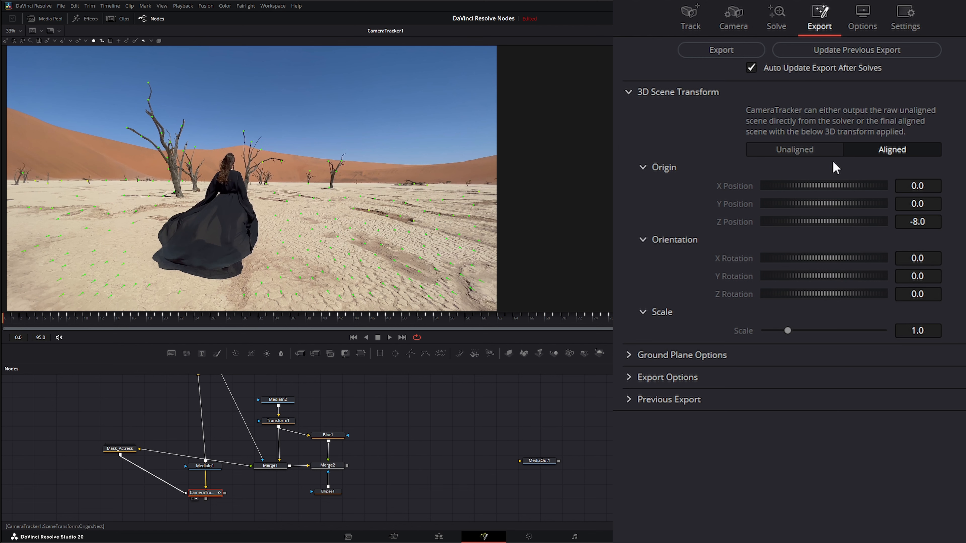
{"action": "left_click", "coordinate": [806, 153]}
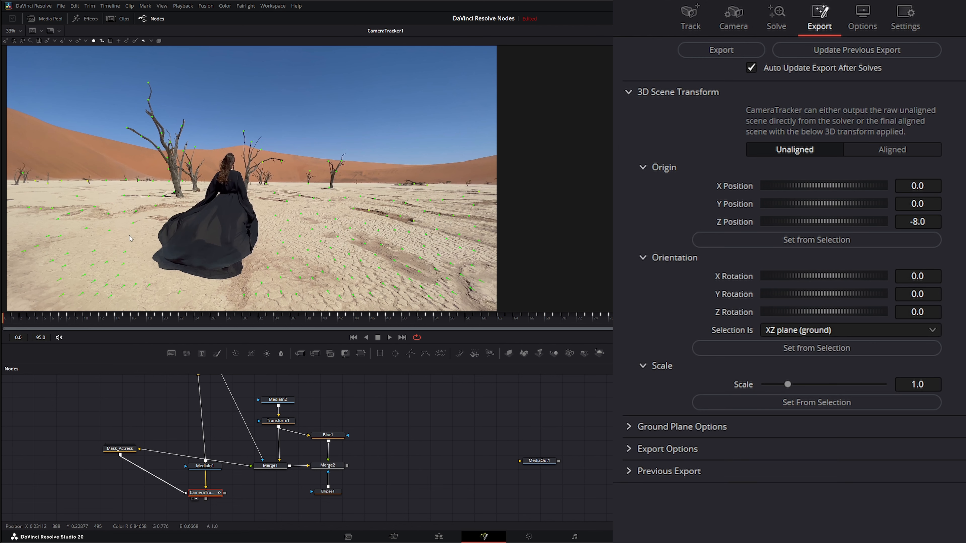
{"action": "left_click", "coordinate": [276, 216]}
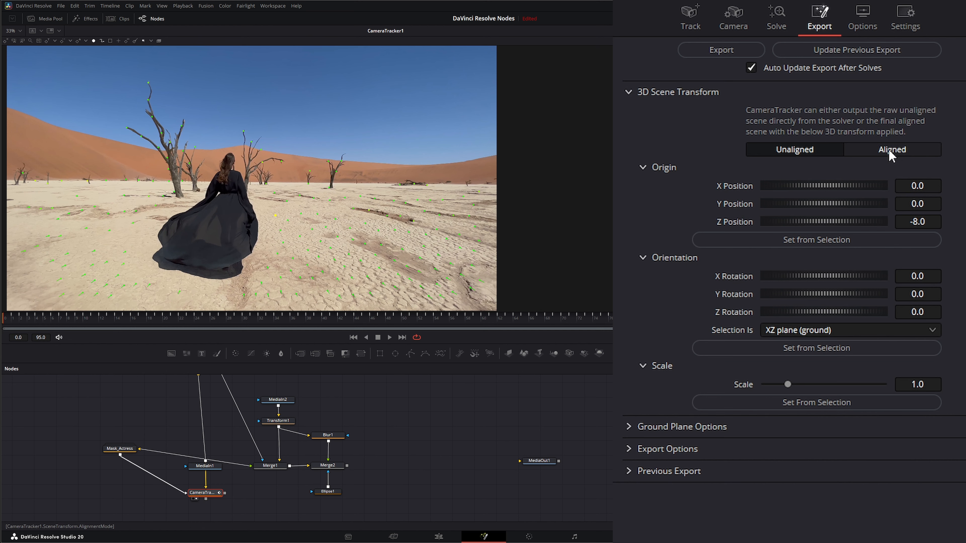
{"action": "left_click", "coordinate": [821, 241]}
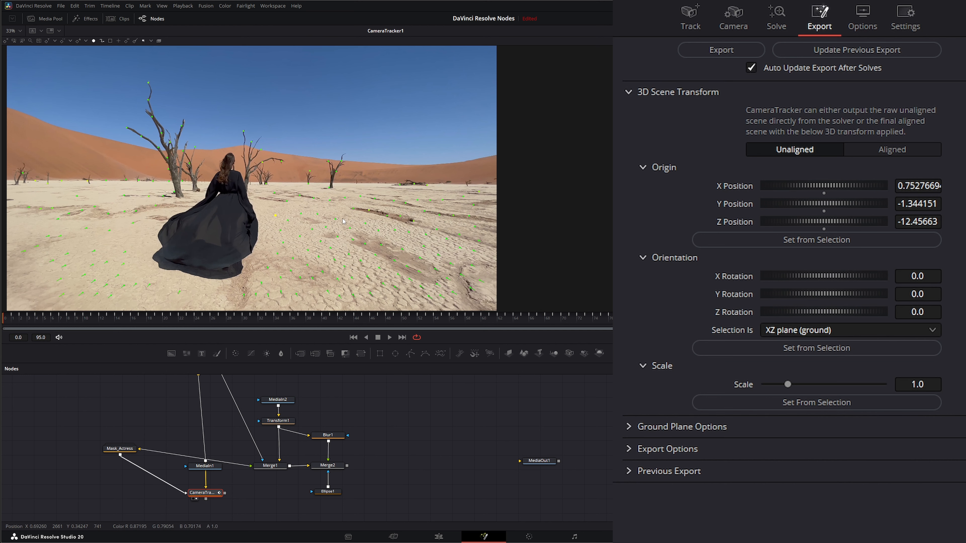
Step: Set the scene orientation from a group of desert-floor tracks as XZ plane (ground), and switch the transform back to Aligned
{"action": "left_click_drag", "start_coordinate": [342, 239], "coordinate": [436, 265]}
{"action": "left_click", "coordinate": [812, 349]}
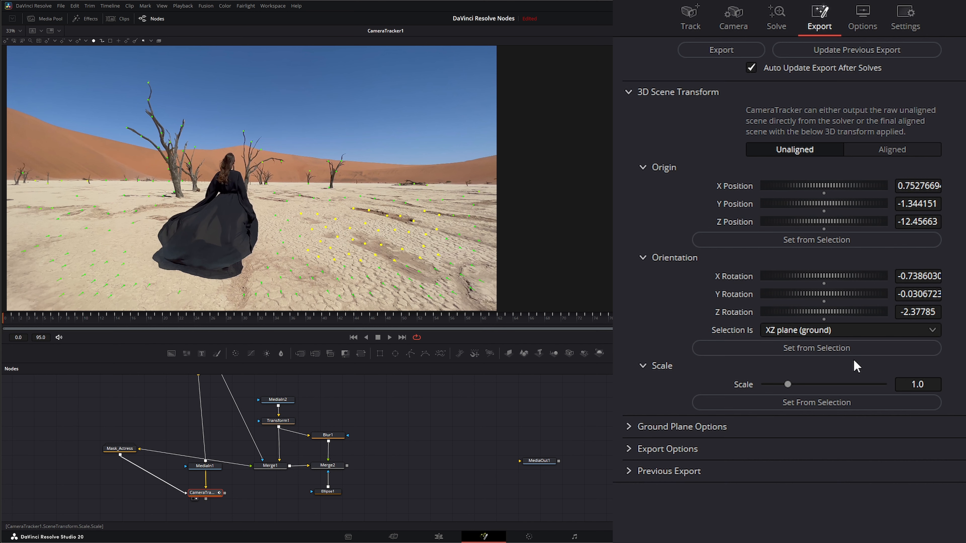
{"action": "left_click", "coordinate": [899, 153]}
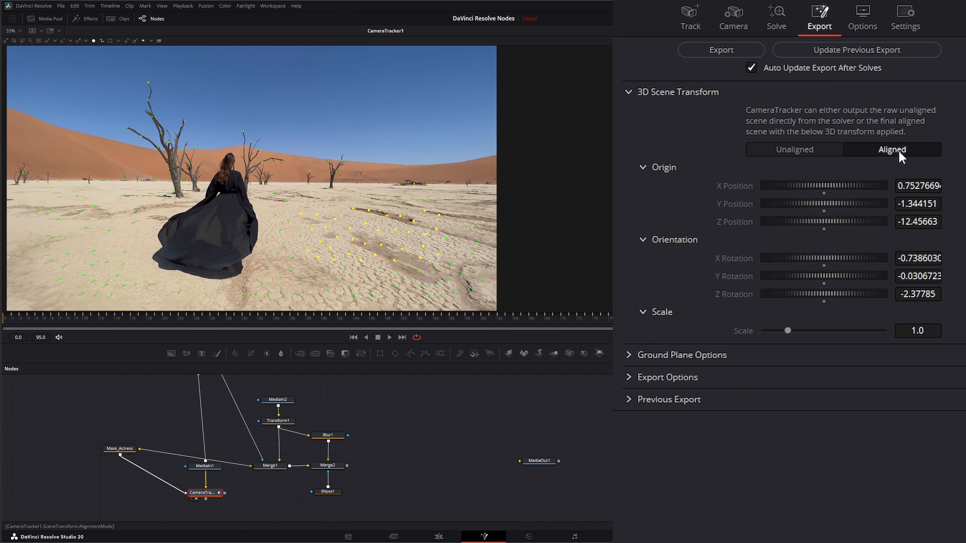
Step: Export the aligned scene from the Camera Tracker with camera, image plane, point cloud, ground plane and renderer included
{"action": "left_click", "coordinate": [627, 357]}
{"action": "left_click", "coordinate": [628, 357]}
{"action": "left_click", "coordinate": [629, 376]}
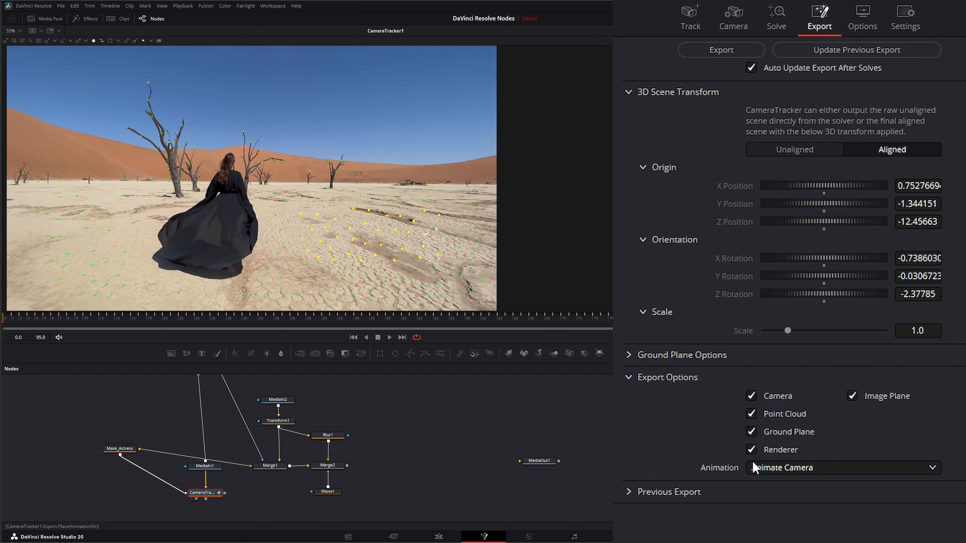
{"action": "left_click", "coordinate": [730, 53]}
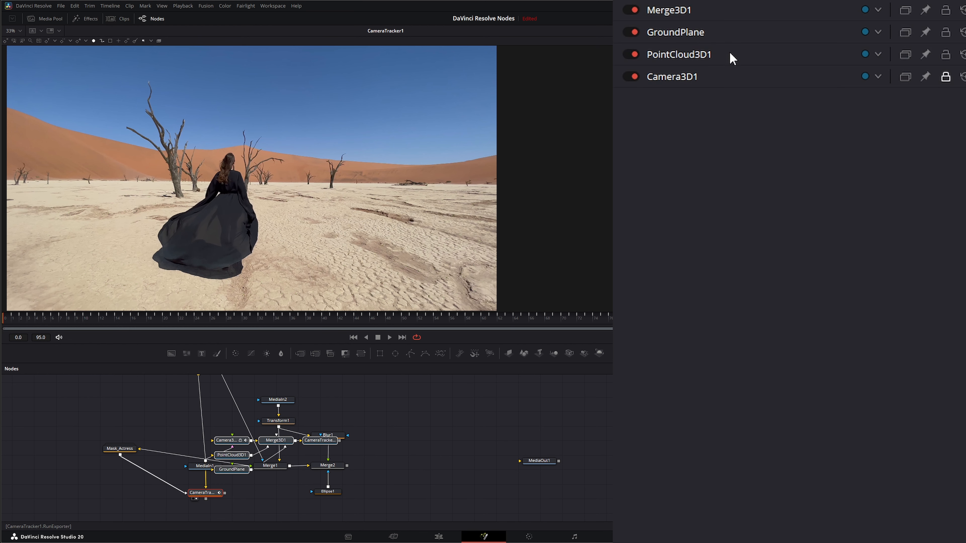
Step: Move the group of exported 3D nodes into the empty space below the sky-replacement nodes
{"action": "mouse_move", "coordinate": [422, 437]}
{"action": "left_mouse_down"}
{"action": "mouse_move", "coordinate": [445, 483]}
{"action": "mouse_move", "coordinate": [426, 420]}
{"action": "left_mouse_up"}
{"action": "scroll", "coordinate": [429, 472], "scroll_direction": "down", "scroll_amount": 3}
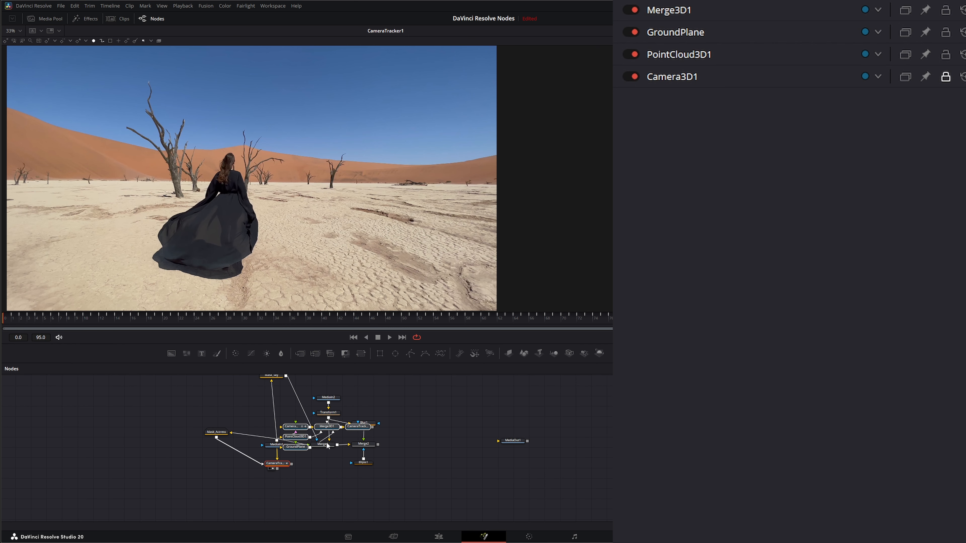
{"action": "left_click_drag", "start_coordinate": [294, 429], "coordinate": [357, 487]}
{"action": "scroll", "coordinate": [379, 469], "scroll_direction": "up", "scroll_amount": 5}
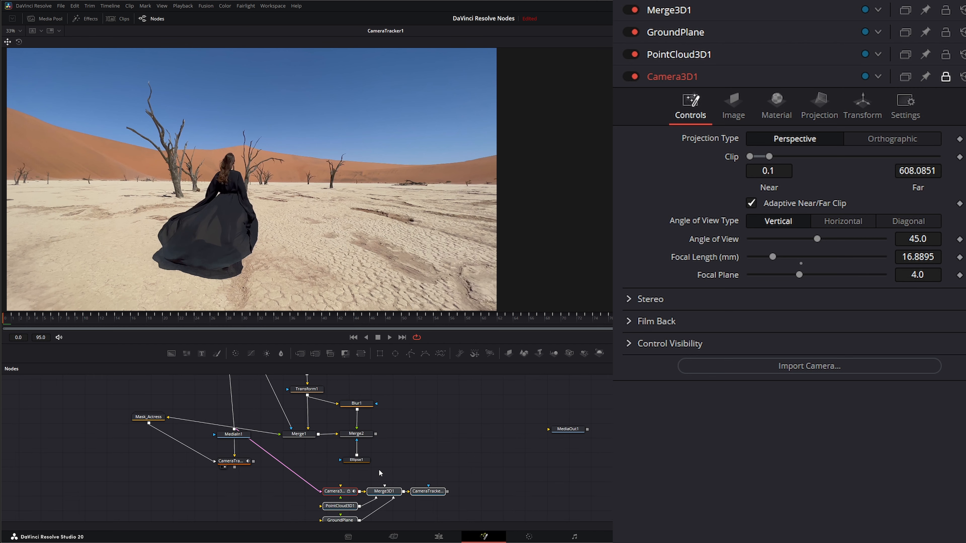
{"action": "left_click_drag", "start_coordinate": [408, 477], "coordinate": [400, 409]}
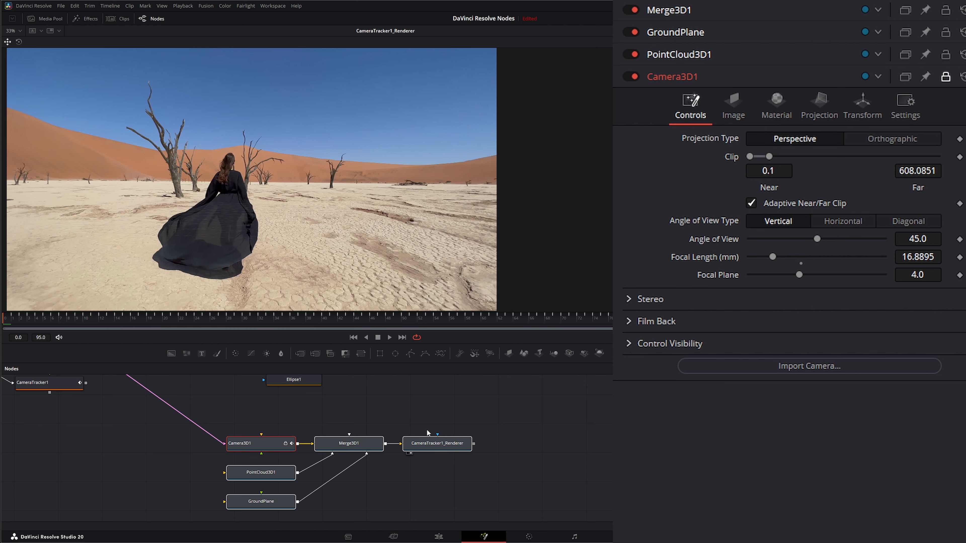
Step: Select the CameraTracker1_Renderer node and play back its rendered clip
{"action": "left_click", "coordinate": [442, 443]}
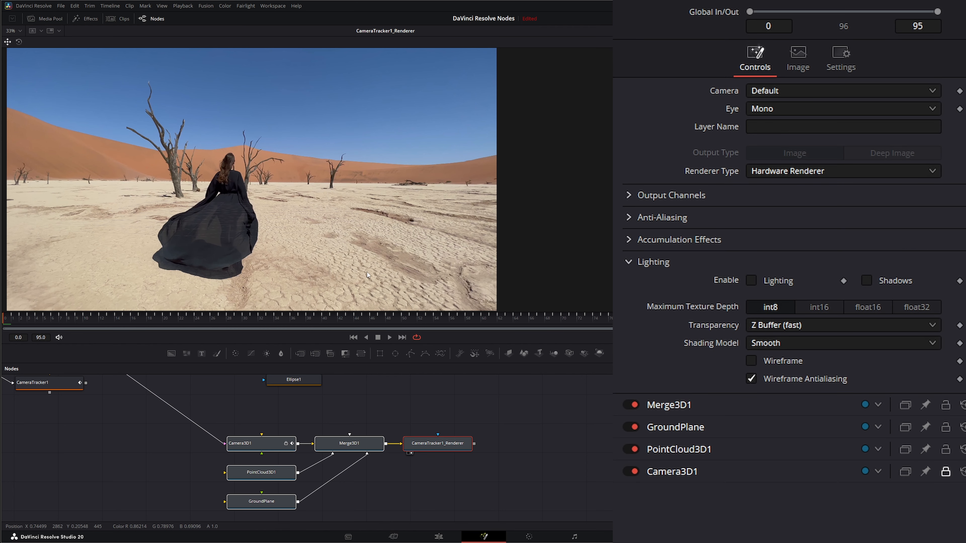
{"action": "left_click", "coordinate": [389, 337]}
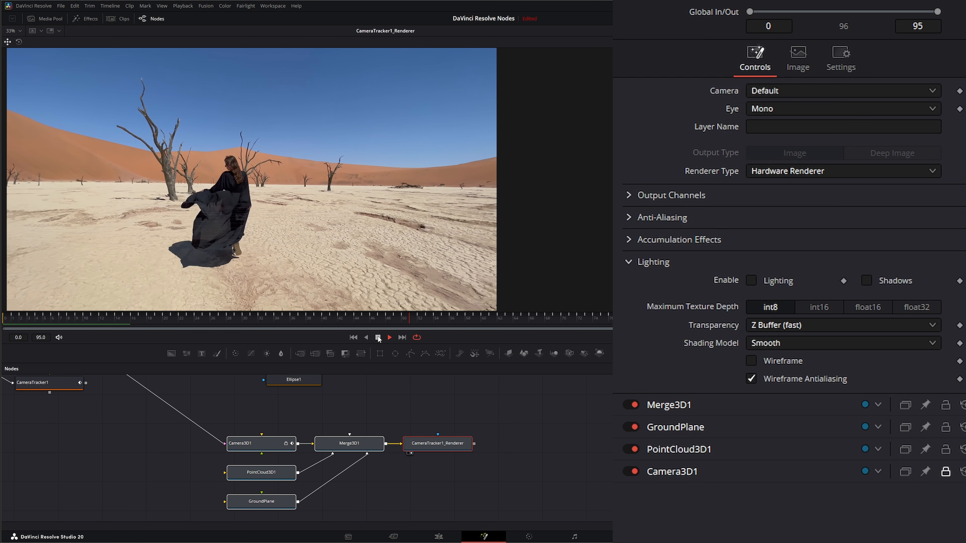
{"action": "left_click", "coordinate": [379, 338]}
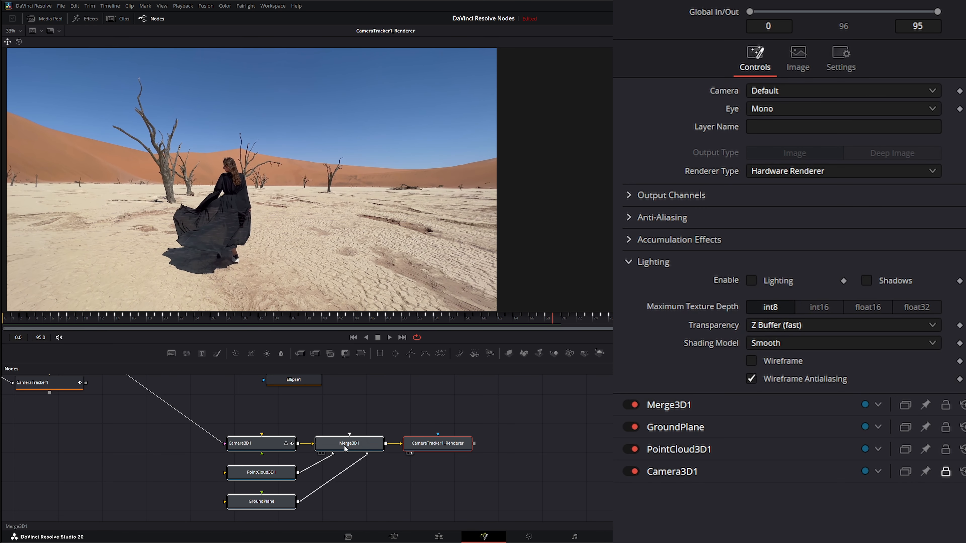
Step: Set the point cloud's style to Point with size 9.88 and view the 3D scene from Merge3D1
{"action": "left_click", "coordinate": [262, 476]}
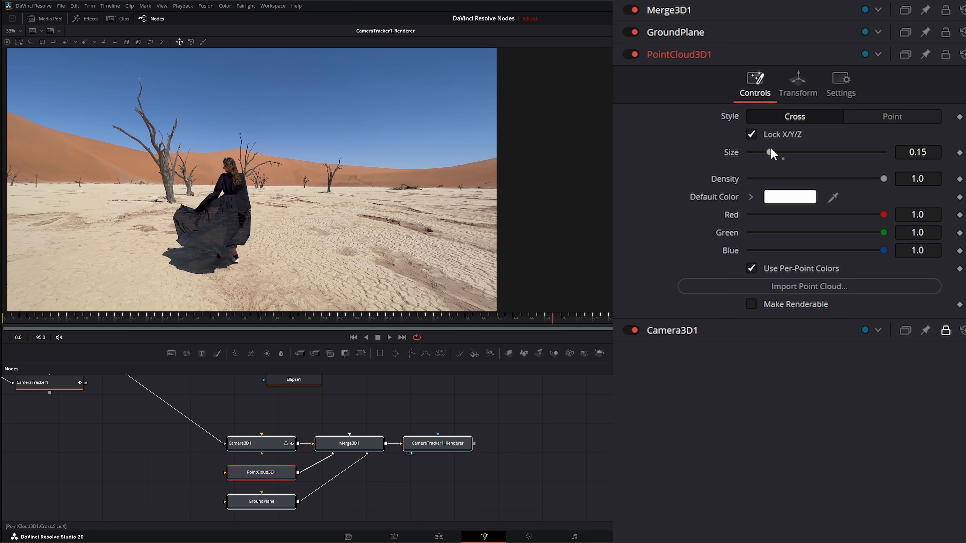
{"action": "left_click_drag", "start_coordinate": [770, 153], "coordinate": [835, 156]}
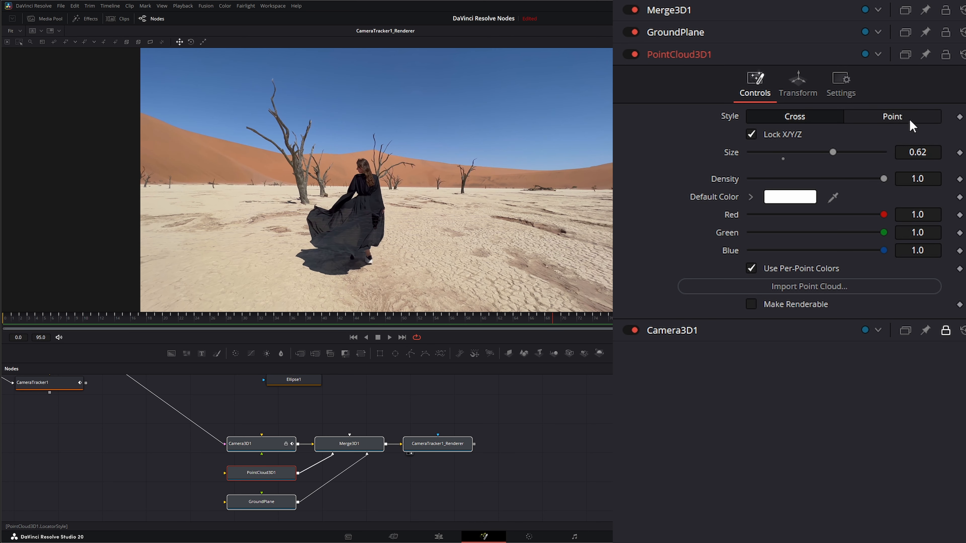
{"action": "left_click", "coordinate": [900, 117]}
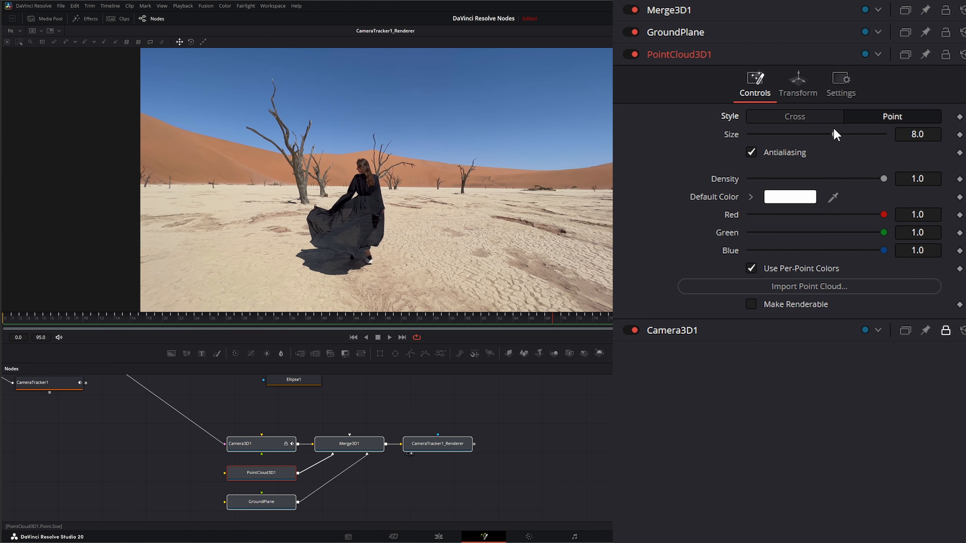
{"action": "left_click_drag", "start_coordinate": [833, 134], "coordinate": [858, 134]}
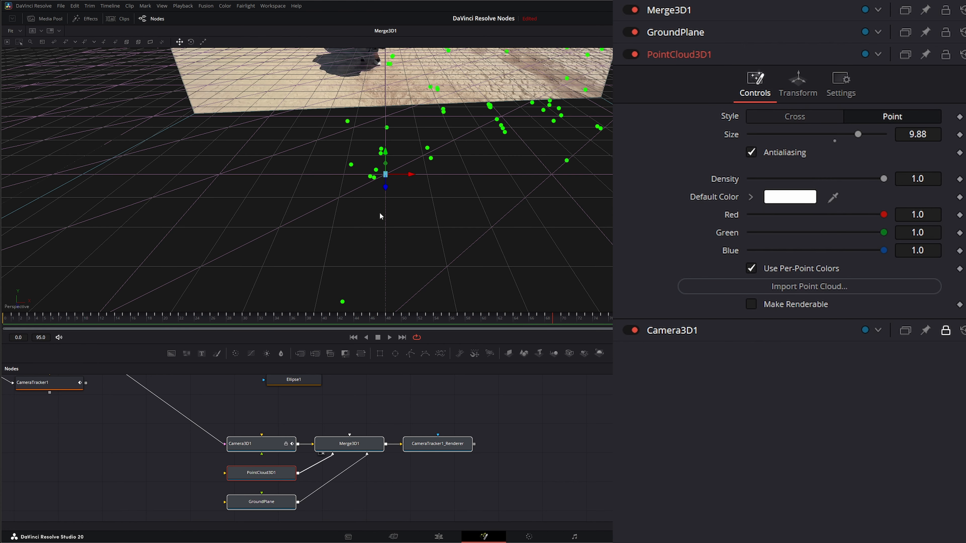
{"action": "left_click_drag", "start_coordinate": [380, 214], "coordinate": [365, 304]}
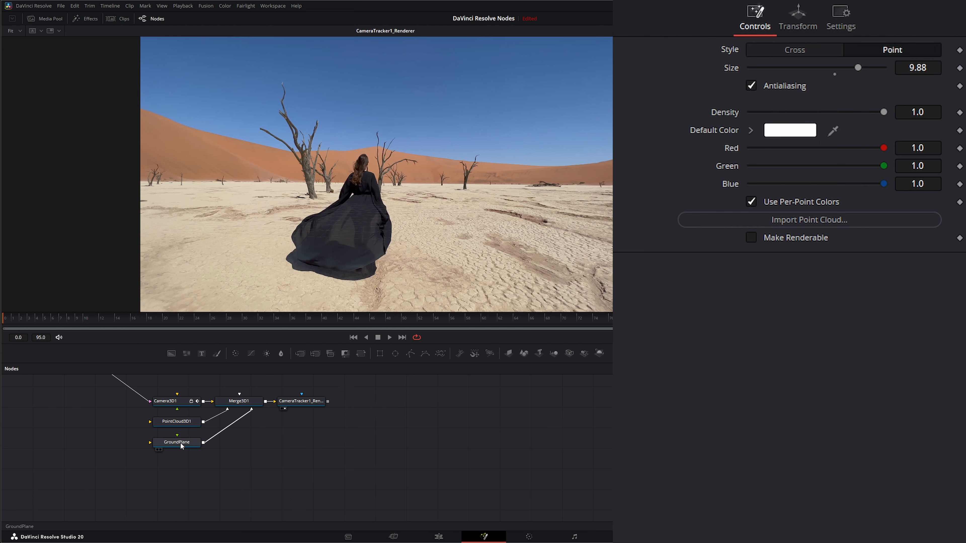
Step: Spread the GroundPlane and PointCloud3D1 nodes apart around Merge3D1 and add a Replicate 3D node beneath them
{"action": "left_click_drag", "start_coordinate": [176, 441], "coordinate": [303, 424]}
{"action": "left_click_drag", "start_coordinate": [192, 426], "coordinate": [178, 437]}
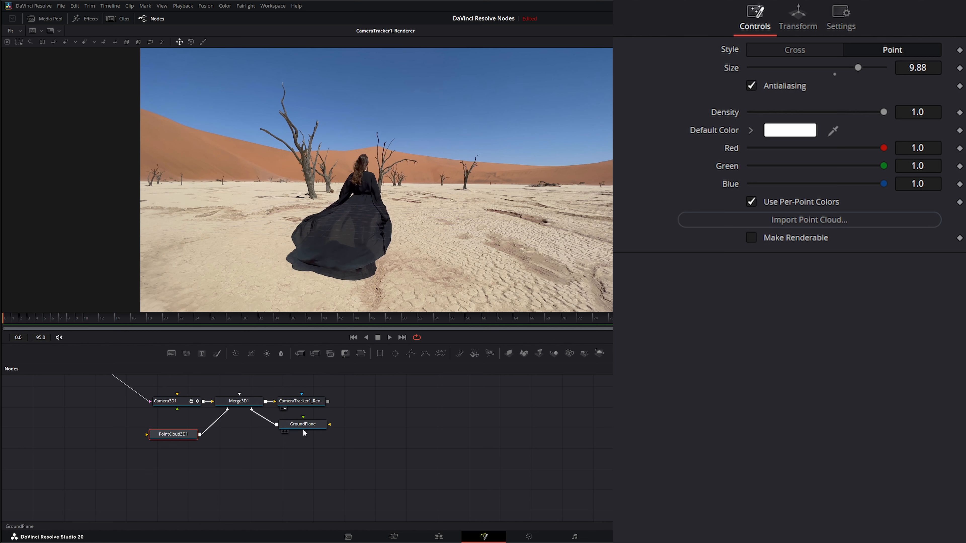
{"action": "left_click", "coordinate": [272, 474]}
{"action": "key", "text": "shift+space"}
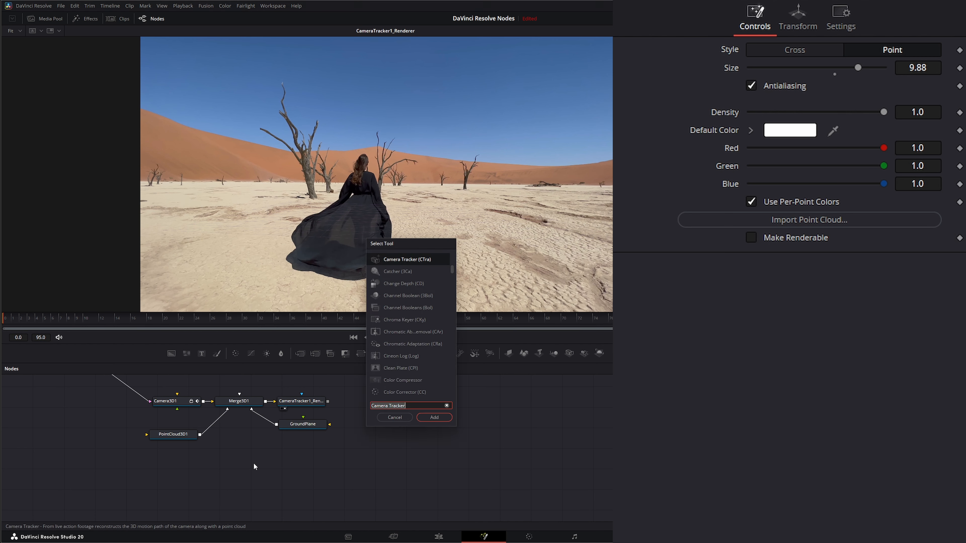
{"action": "type", "text": "repli"}
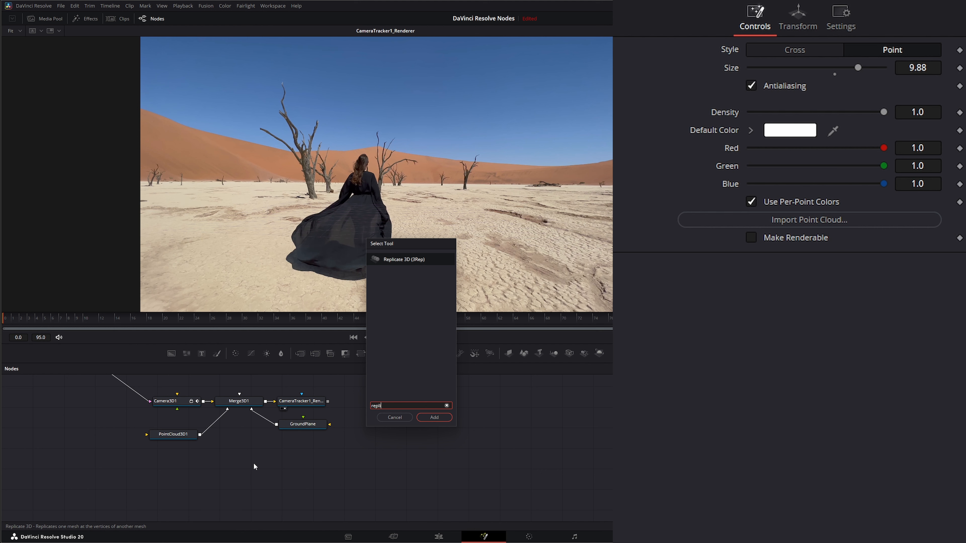
{"action": "left_click", "coordinate": [435, 417]}
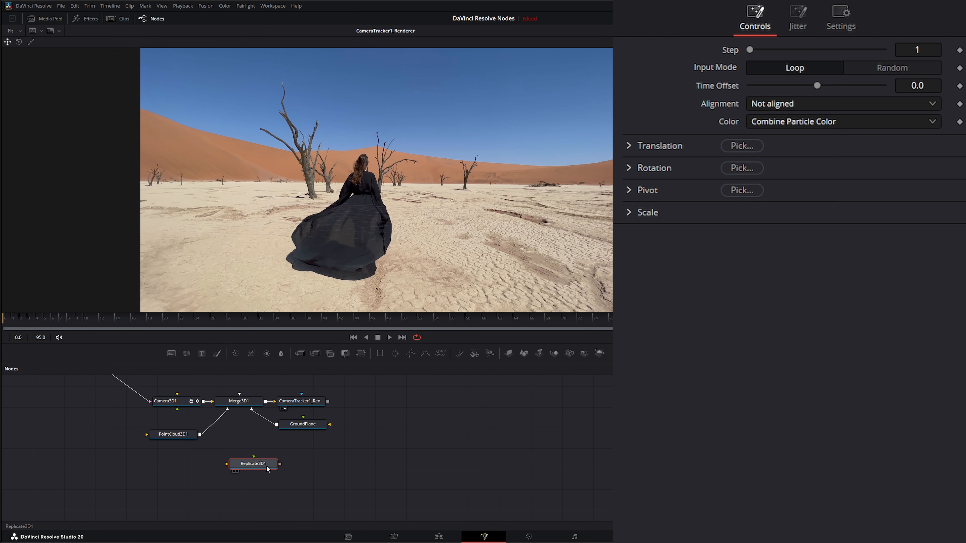
Step: Feed PointCloud3D1 into the Replicate 3D node and connect a new Shape 3D node as its replicated input
{"action": "left_click", "coordinate": [192, 435]}
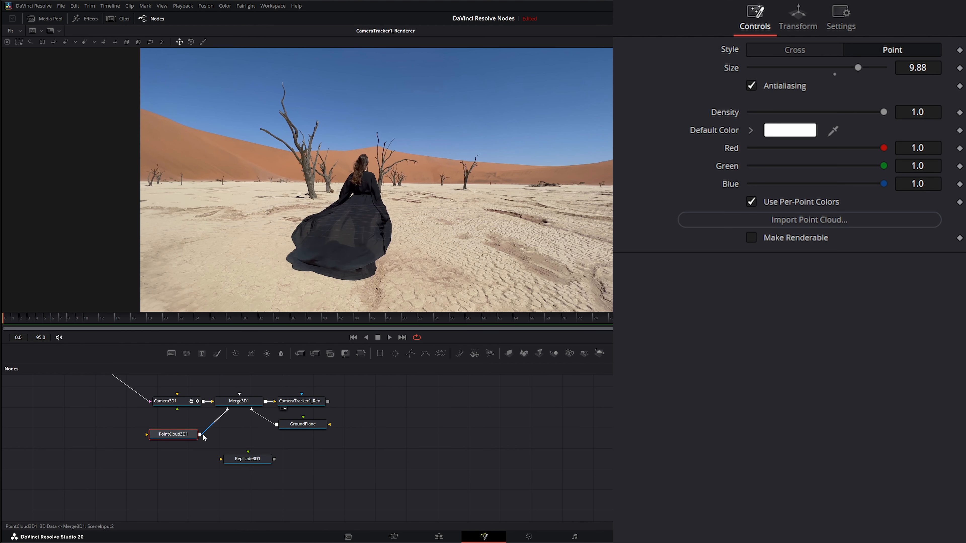
{"action": "left_click_drag", "start_coordinate": [200, 434], "coordinate": [221, 461]}
{"action": "left_click_drag", "start_coordinate": [250, 463], "coordinate": [245, 463]}
{"action": "left_click_drag", "start_coordinate": [524, 353], "coordinate": [245, 454]}
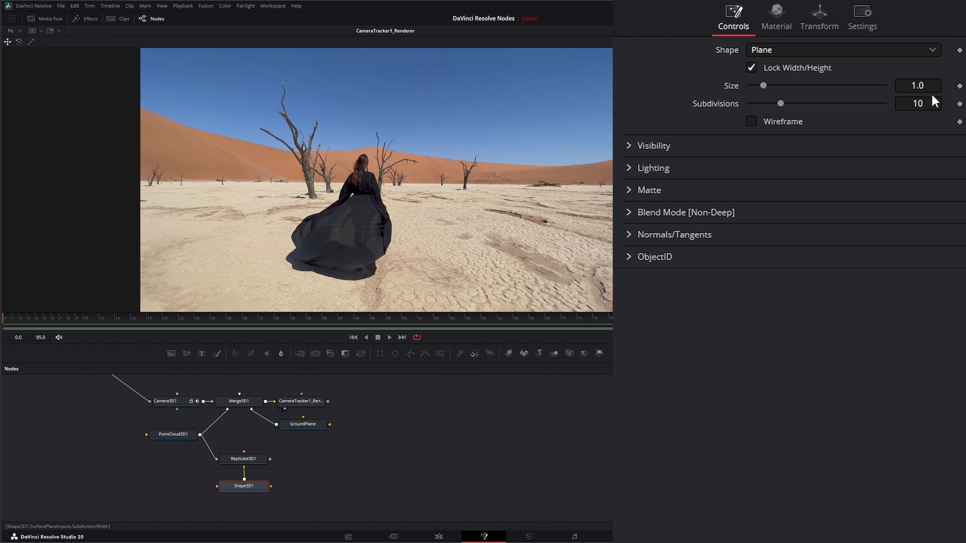
Step: Set the Shape 3D plane's size to 0.5 and change its shape to Sphere
{"action": "left_click", "coordinate": [935, 86]}
{"action": "type", "text": "."}
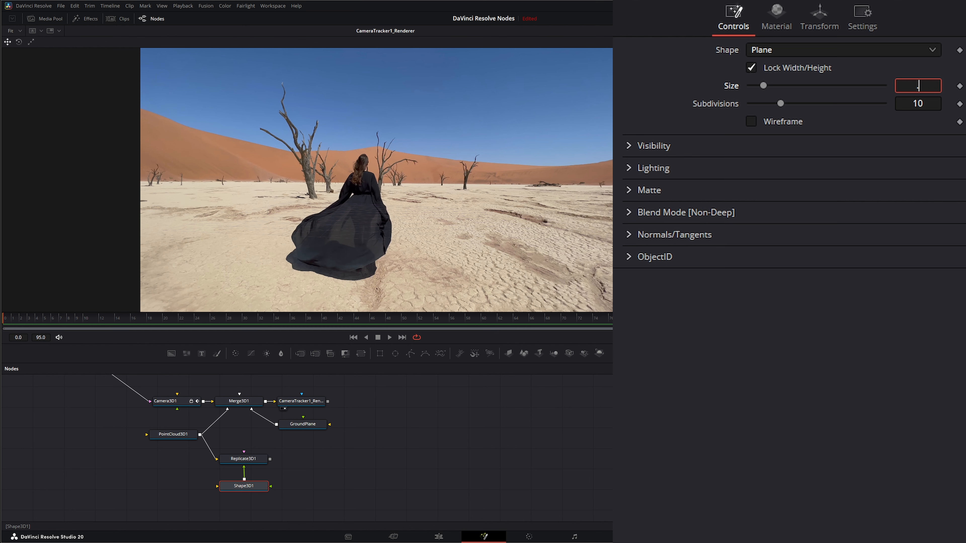
{"action": "type", "text": "5"}
{"action": "key", "text": "Tab"}
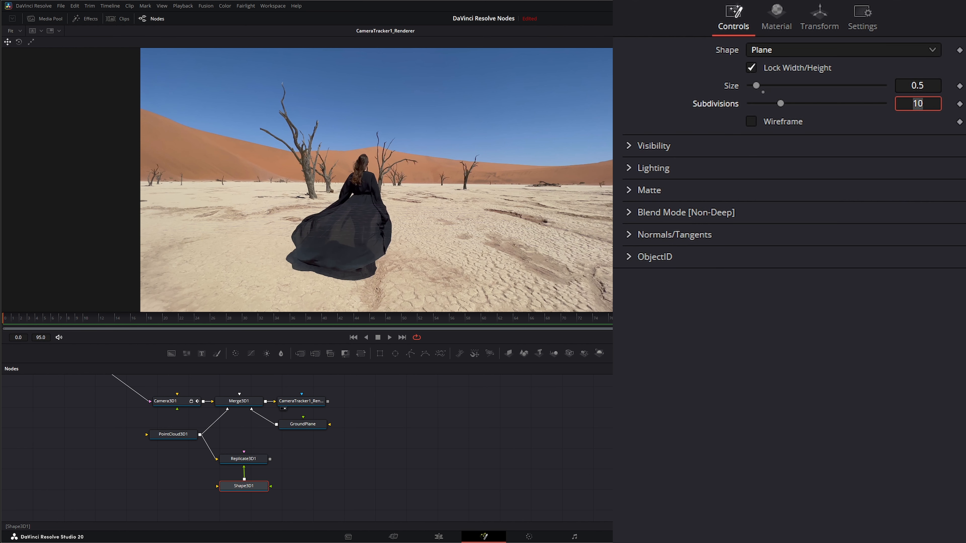
{"action": "left_click", "coordinate": [776, 51]}
{"action": "left_click", "coordinate": [785, 99]}
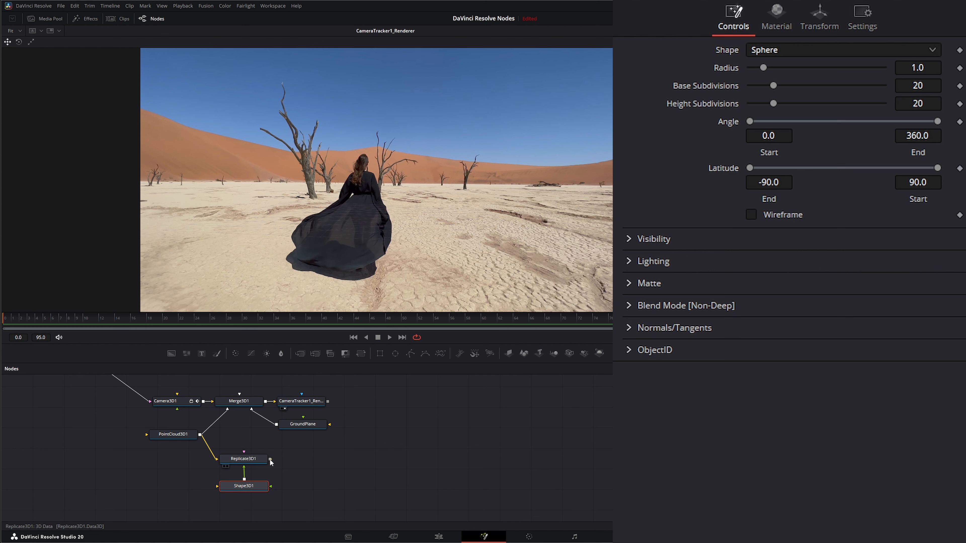
Step: Connect the Replicate 3D output to Merge3D1 and make the point cloud renderable
{"action": "left_click_drag", "start_coordinate": [271, 461], "coordinate": [240, 408]}
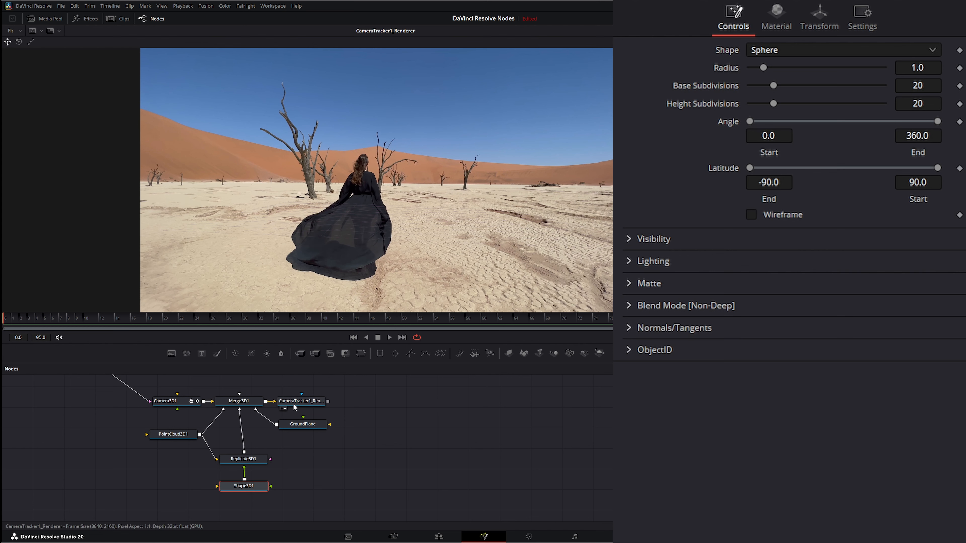
{"action": "left_click", "coordinate": [239, 401]}
{"action": "left_click", "coordinate": [180, 434]}
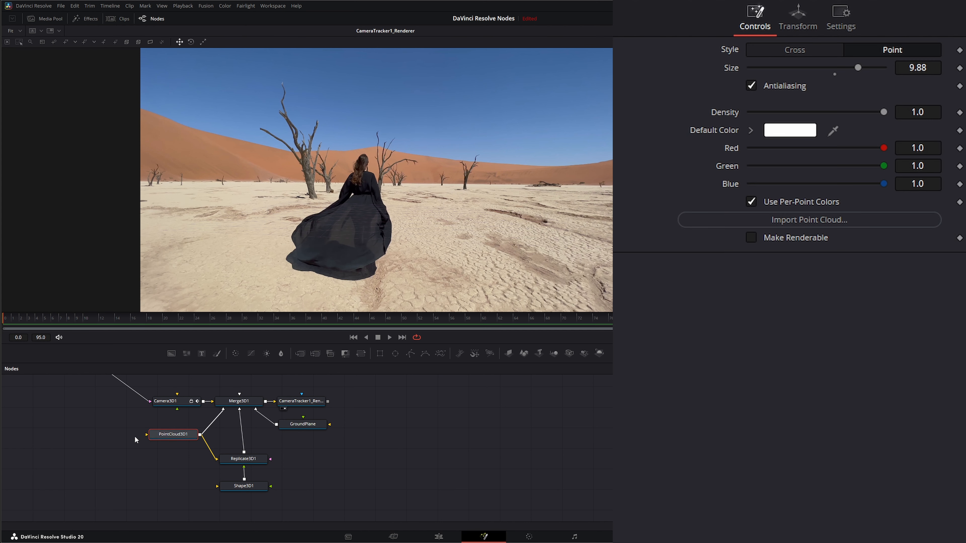
{"action": "left_click", "coordinate": [751, 238]}
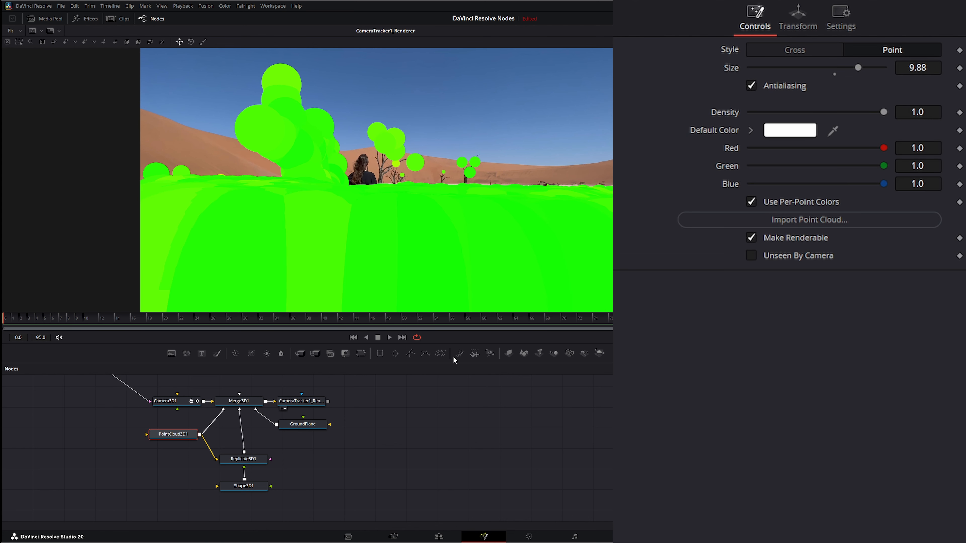
Step: Set the sphere shape's radius to 0.04 and play back the clip to check the replicated spheres
{"action": "left_click", "coordinate": [248, 488]}
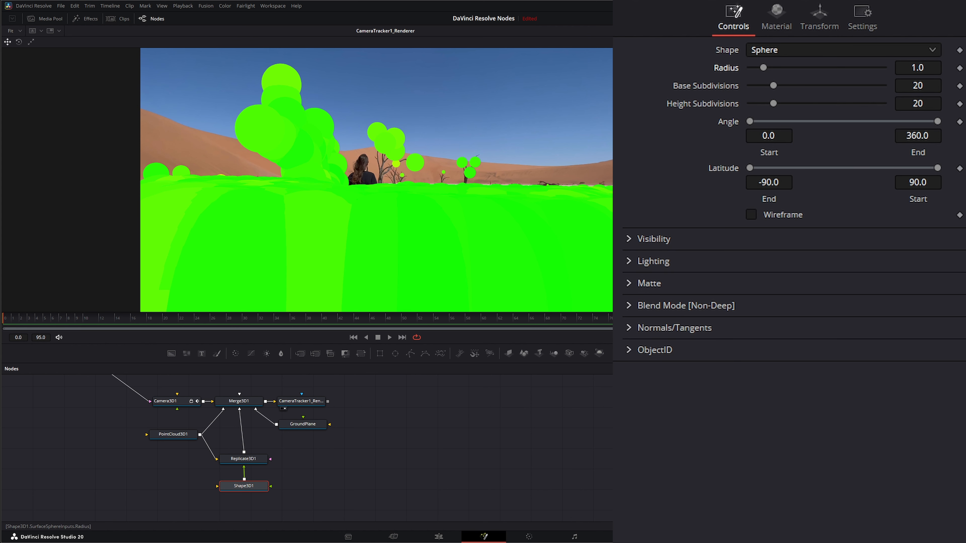
{"action": "left_click_drag", "start_coordinate": [918, 67], "coordinate": [855, 68]}
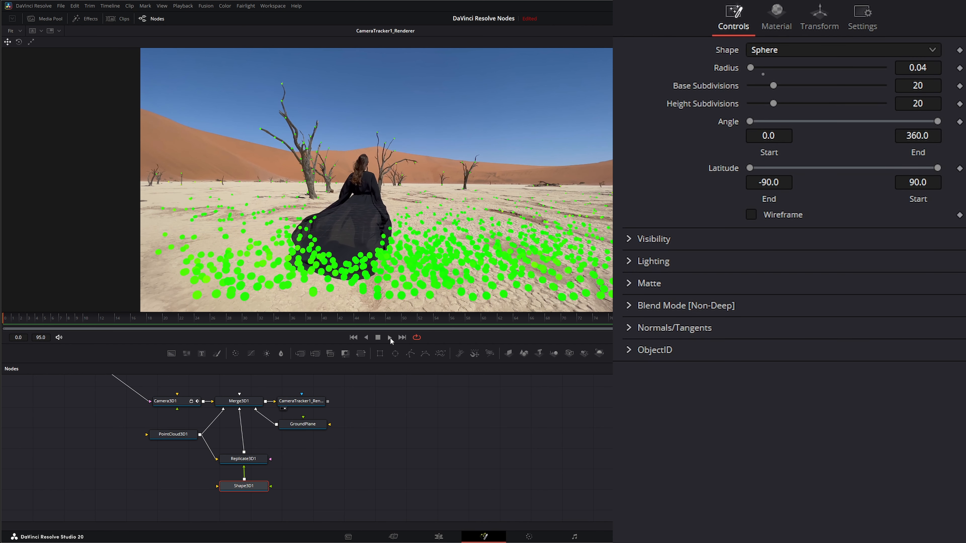
{"action": "left_click", "coordinate": [390, 338]}
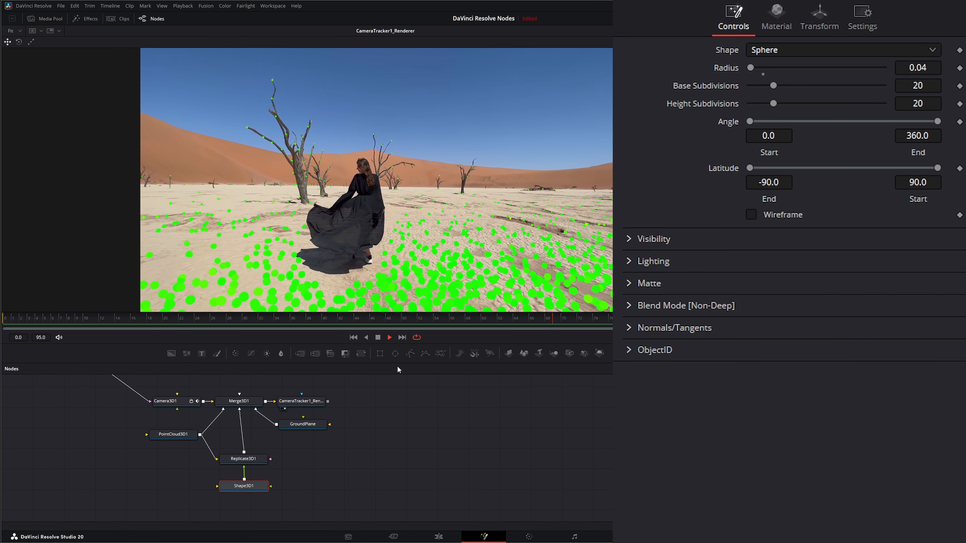
{"action": "left_click", "coordinate": [377, 338]}
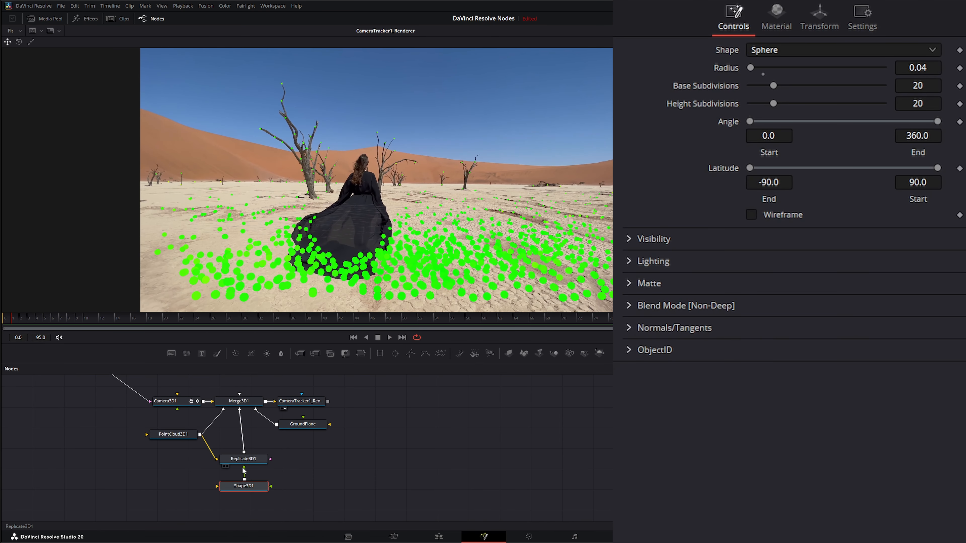
{"action": "left_click", "coordinate": [244, 459]}
{"action": "left_click", "coordinate": [244, 487]}
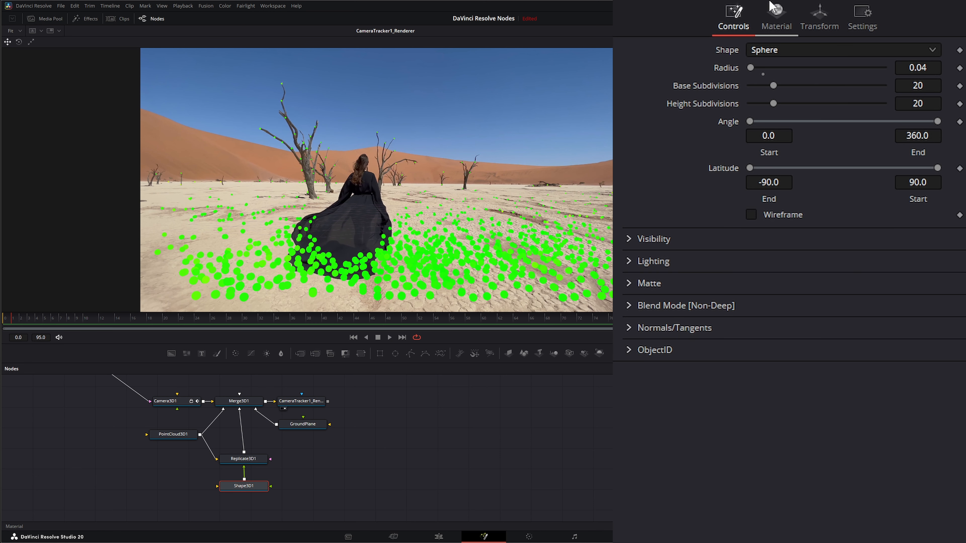
{"action": "left_click", "coordinate": [780, 11]}
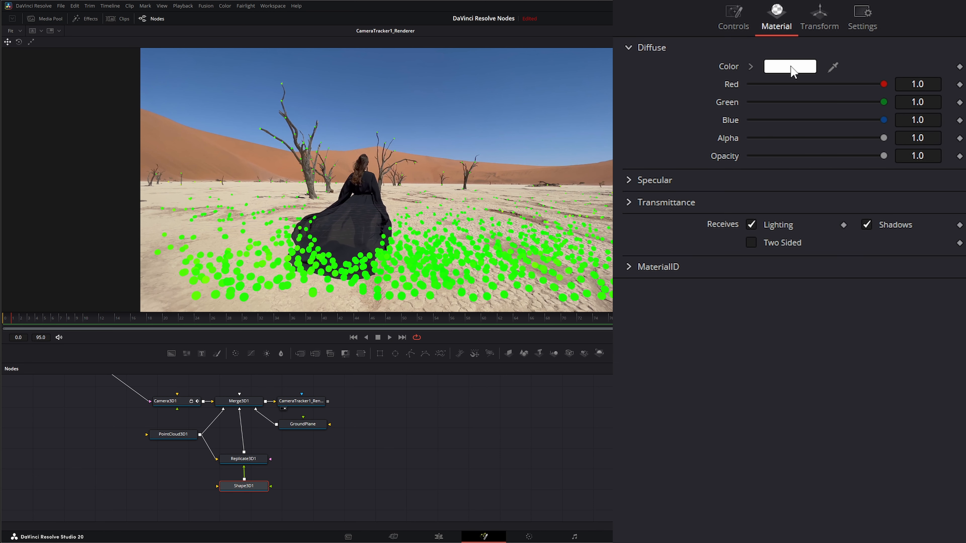
{"action": "left_click", "coordinate": [734, 16]}
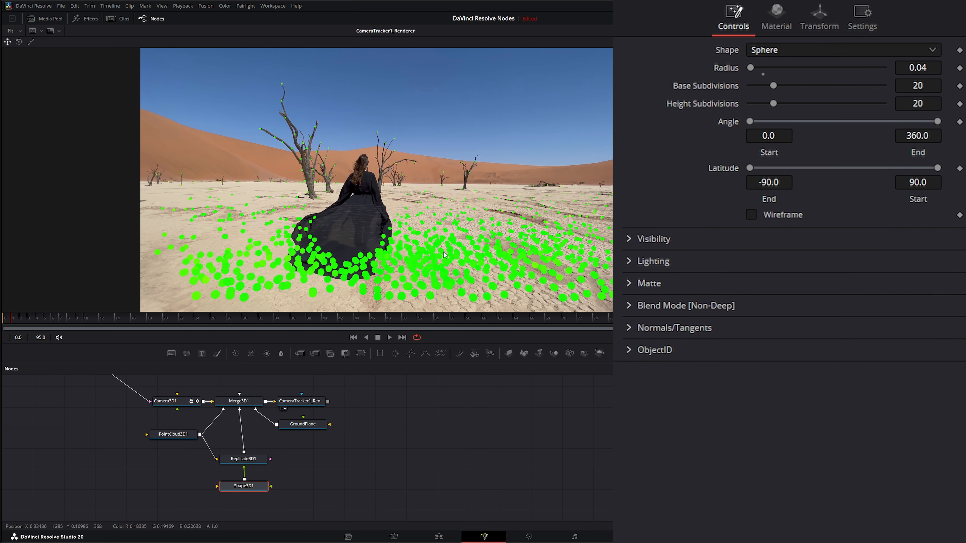
Step: Add an unconnected FBX Exporter node to the empty area of the node graph
{"action": "left_click", "coordinate": [299, 462]}
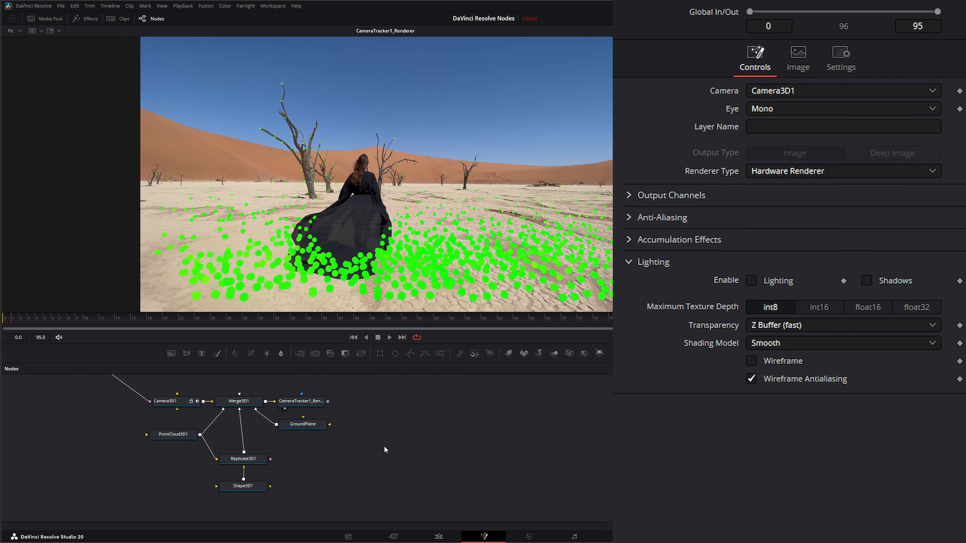
{"action": "key", "text": "shift+space"}
{"action": "type", "text": "fbx"}
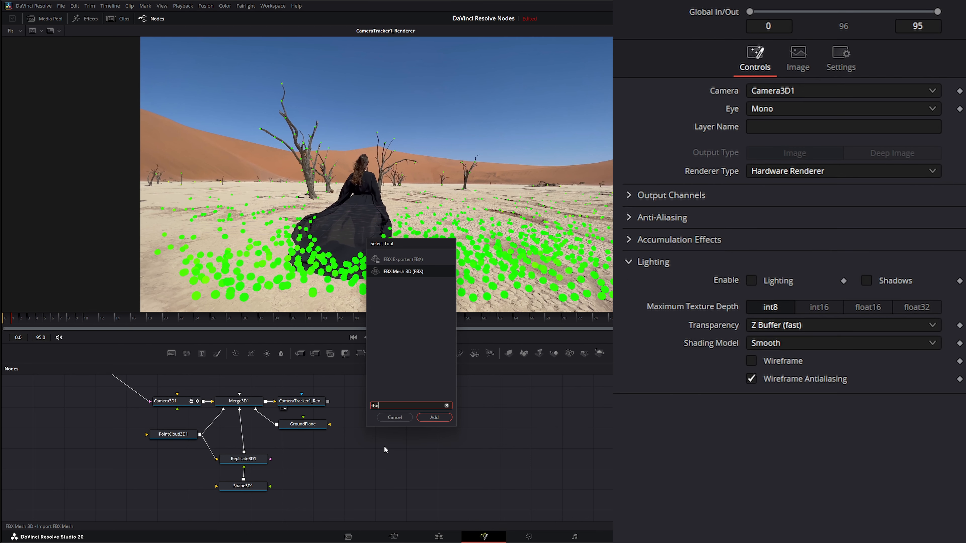
{"action": "left_click", "coordinate": [416, 259]}
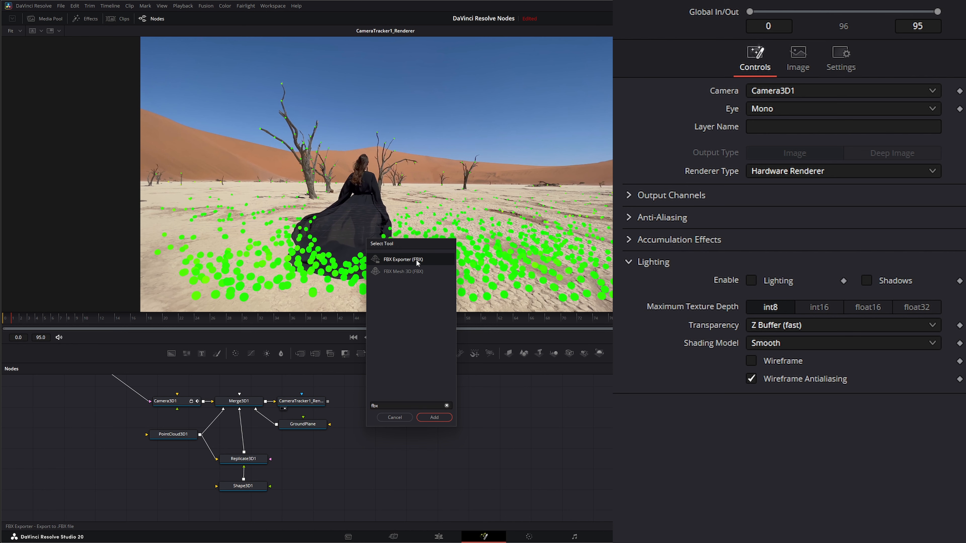
{"action": "left_click", "coordinate": [434, 417]}
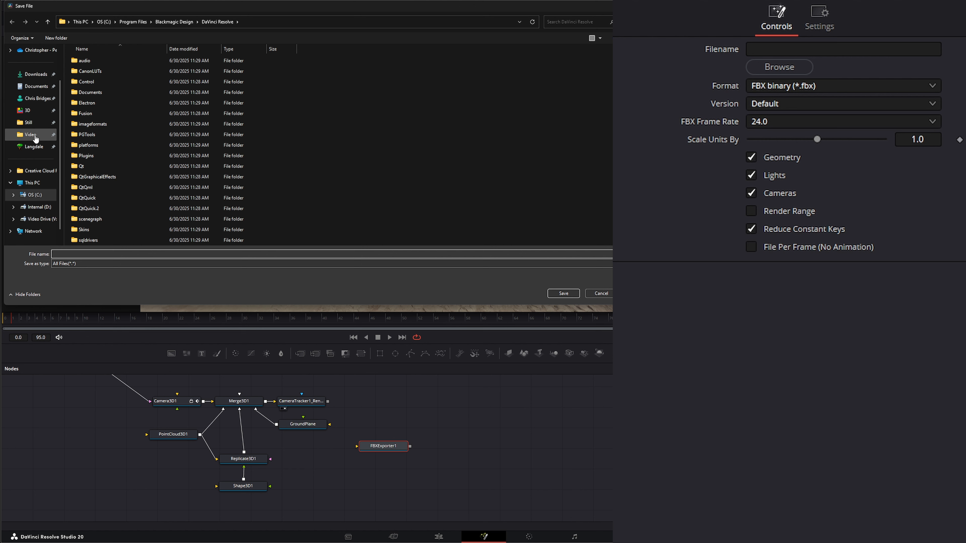
Step: Set the exporter's output file to Desert_Scene01 in the 3D drive's Tutorials\Exported\DesertScene folder
{"action": "left_click", "coordinate": [30, 110]}
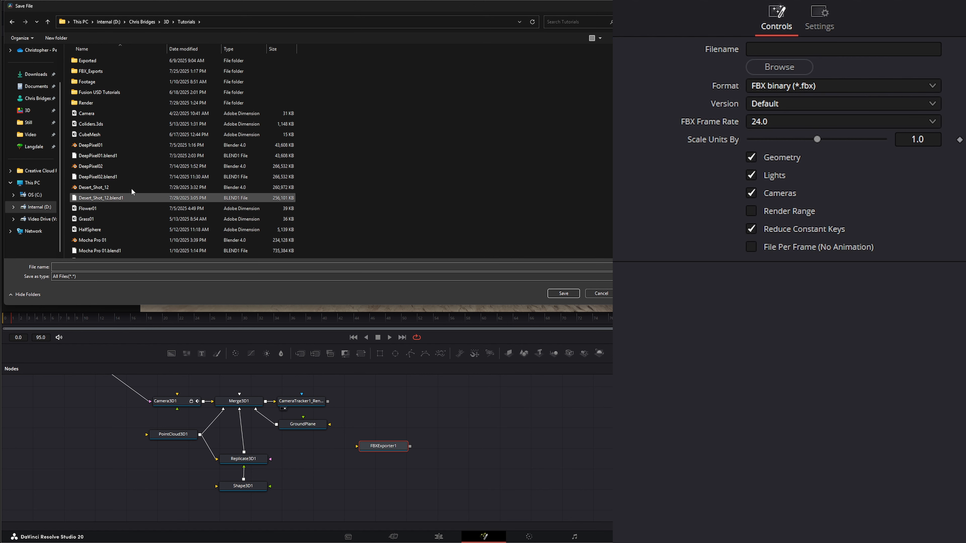
{"action": "double_click", "coordinate": [91, 61]}
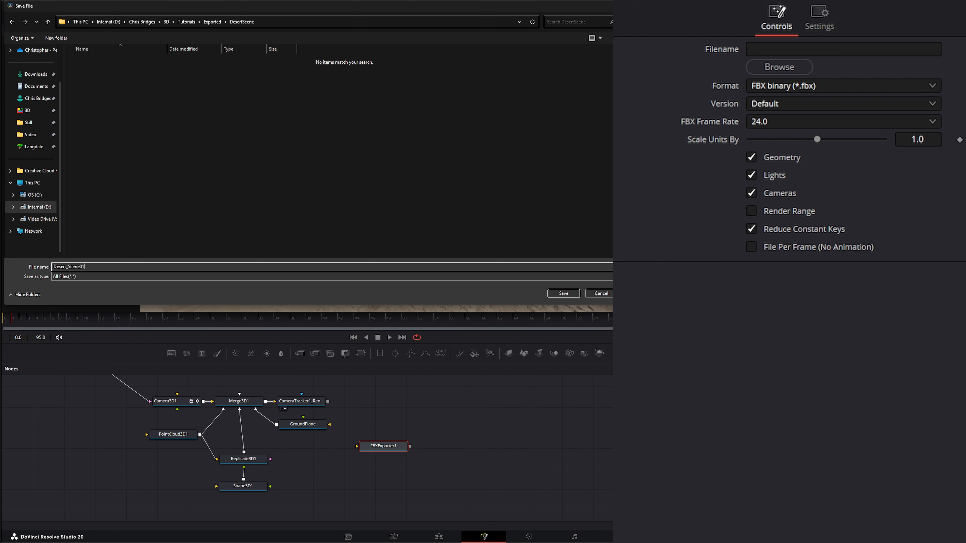
{"action": "left_click", "coordinate": [564, 294]}
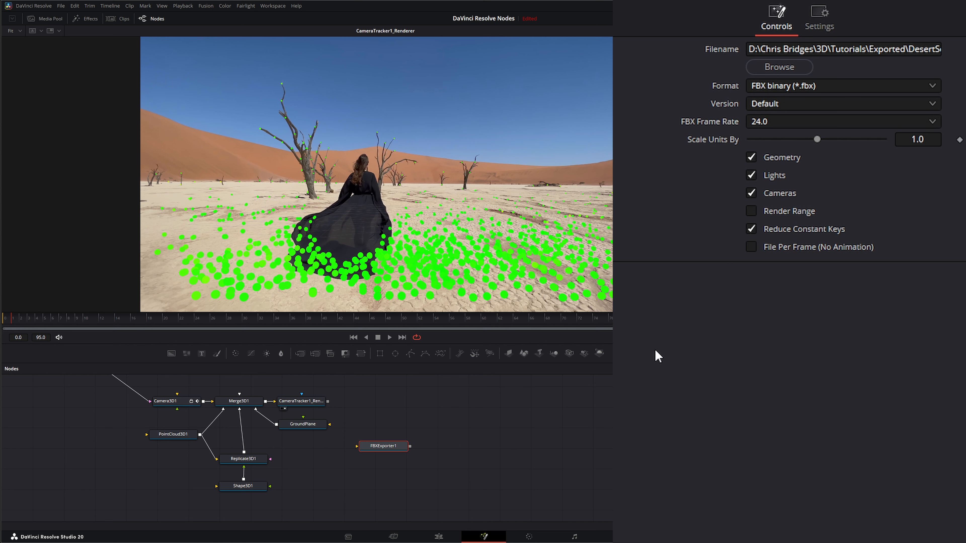
Step: Set the FBX Exporter to scale units by 100 and exclude lights, and feed it from the Merge3D1 output
{"action": "left_click", "coordinate": [924, 140]}
{"action": "type", "text": "1"}
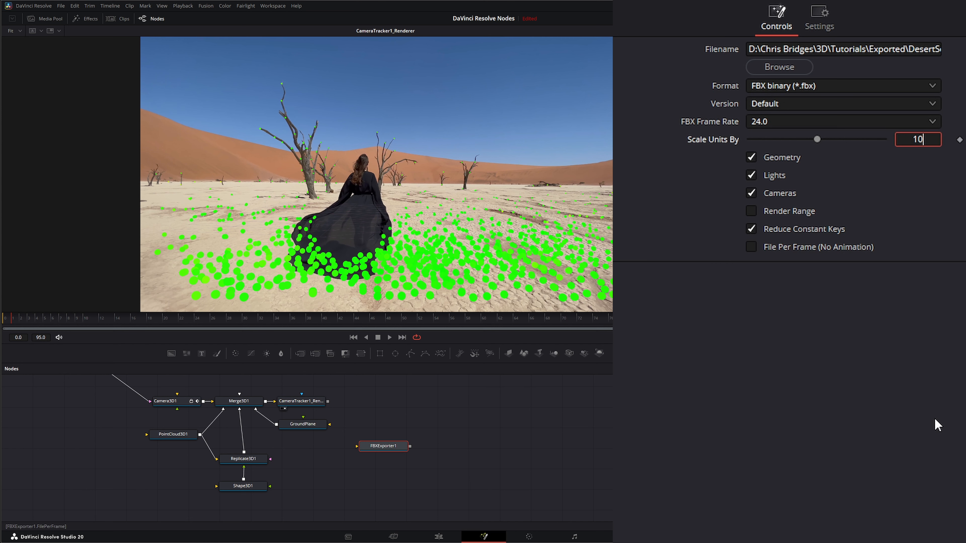
{"action": "key", "text": "Tab"}
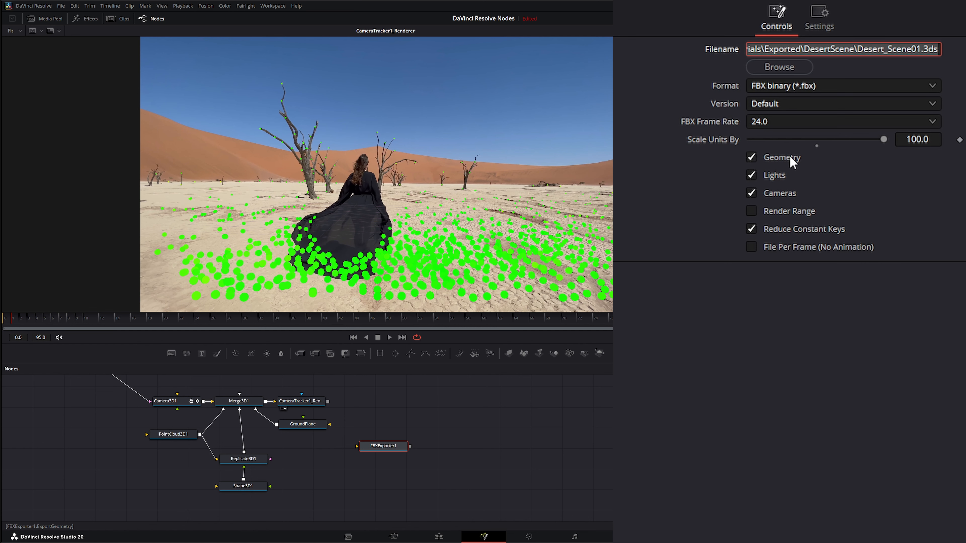
{"action": "left_click", "coordinate": [752, 175]}
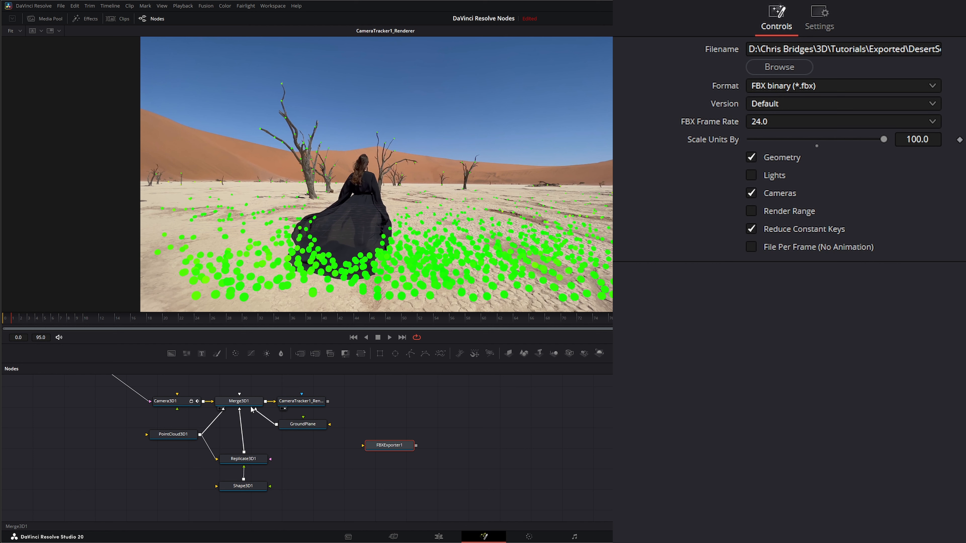
{"action": "left_click_drag", "start_coordinate": [265, 401], "coordinate": [376, 466]}
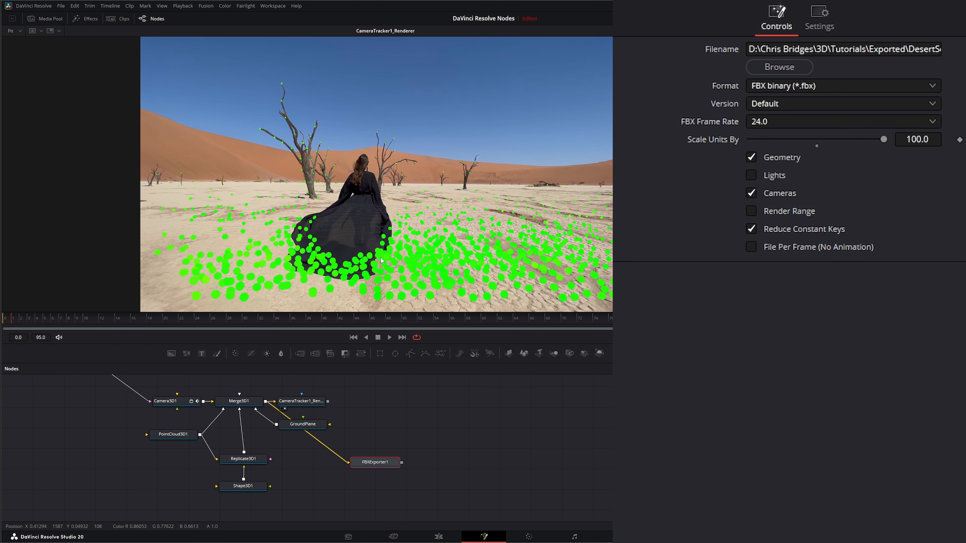
Step: Hide and restore the Fusion toolbar, and render all savers to write the FBX file
{"action": "left_click", "coordinate": [207, 6]}
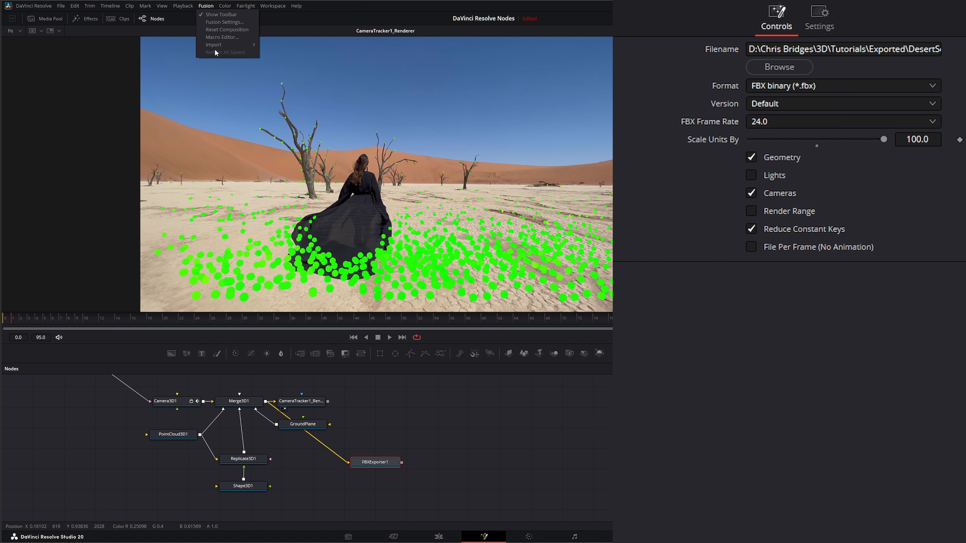
{"action": "left_click", "coordinate": [208, 15]}
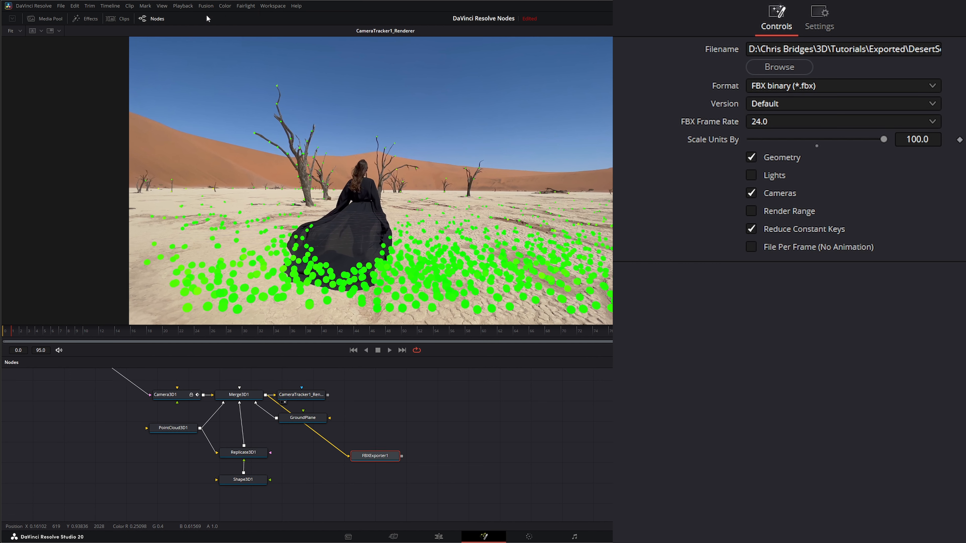
{"action": "left_click", "coordinate": [205, 6]}
{"action": "left_click", "coordinate": [209, 14]}
{"action": "left_click", "coordinate": [206, 6]}
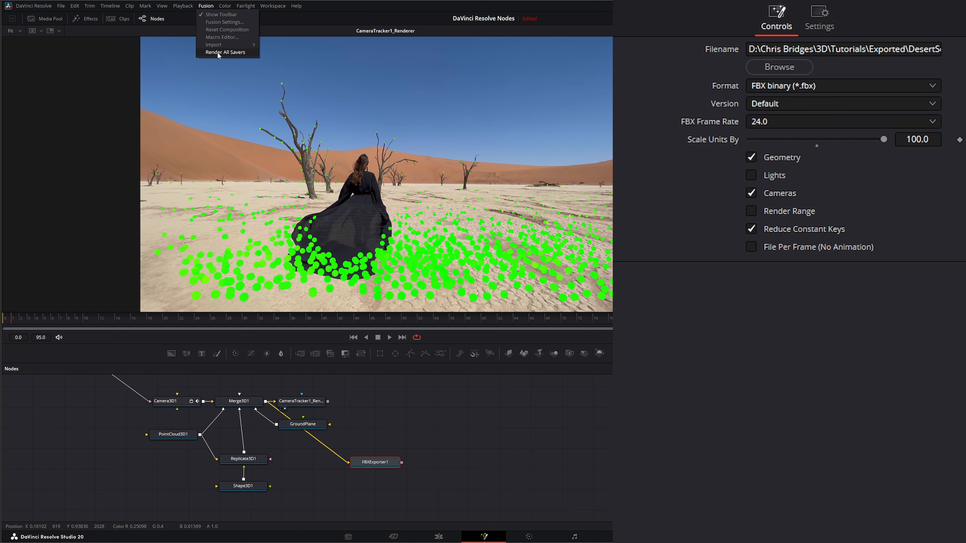
{"action": "left_click", "coordinate": [225, 53]}
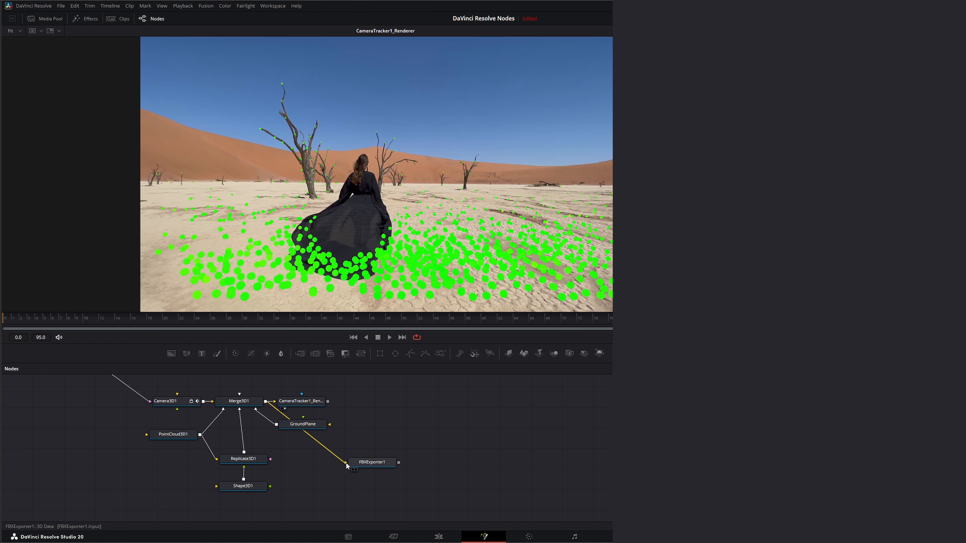
Step: Delete the FBX Exporter node and play back the clip with the replicated spheres
{"action": "left_click_drag", "start_coordinate": [339, 464], "coordinate": [479, 449]}
{"action": "key", "text": "Delete"}
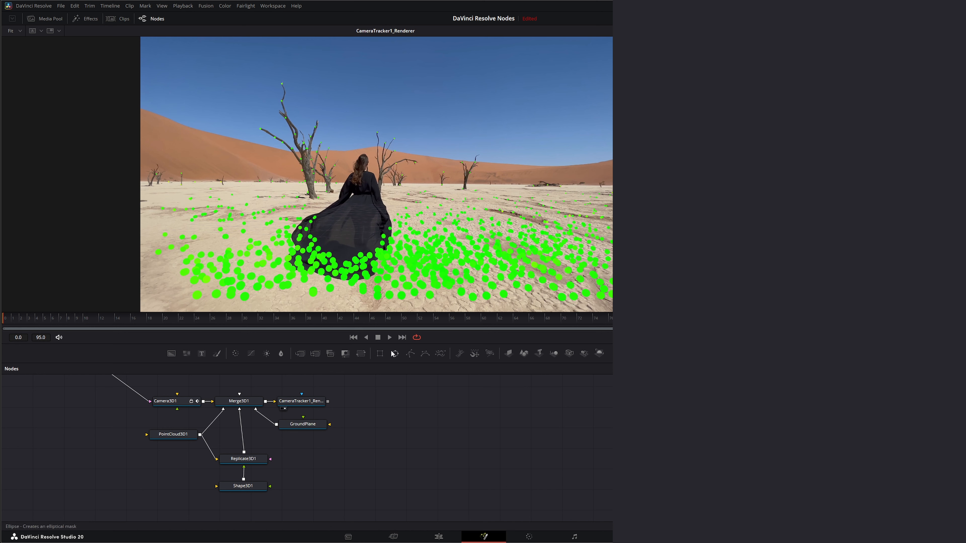
{"action": "left_click", "coordinate": [389, 338]}
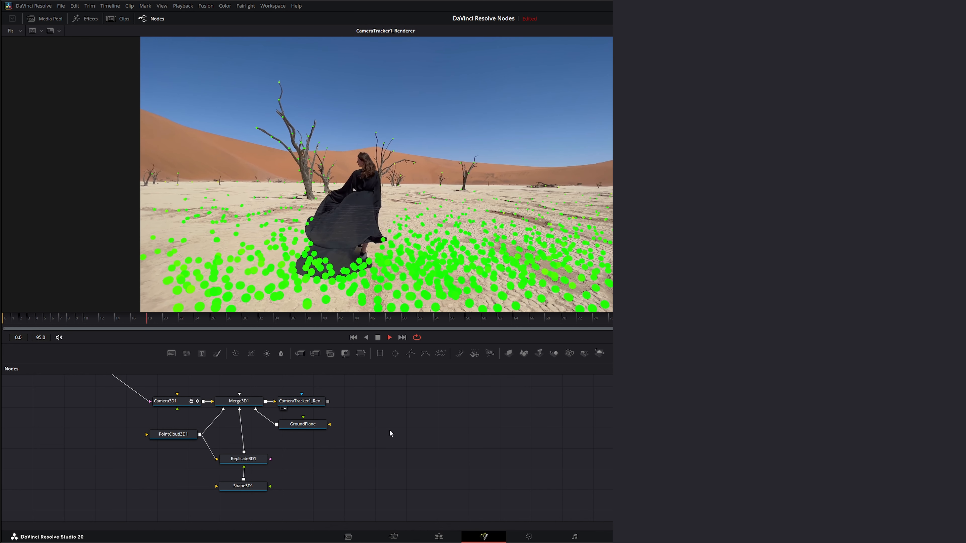